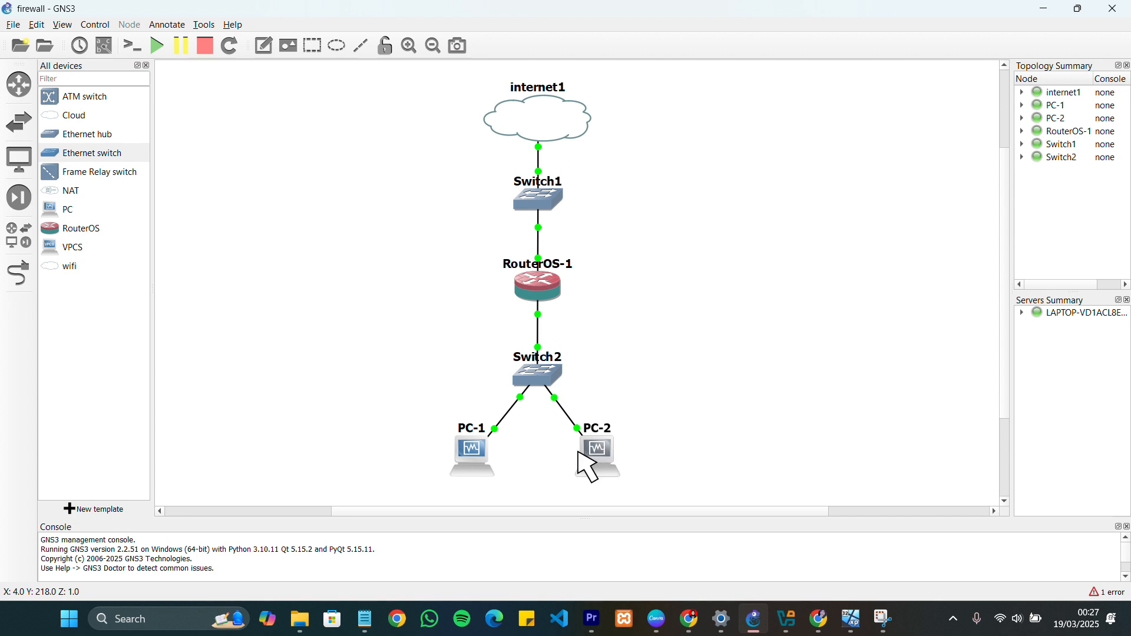
# In VirtualBox Manager, attach RouterOS-1's network Adapter 1 to Bridged Adapter using Intel(R) Wireless-AC 9560, and return to the GNS3 topology
pyautogui.moveTo(588, 464)
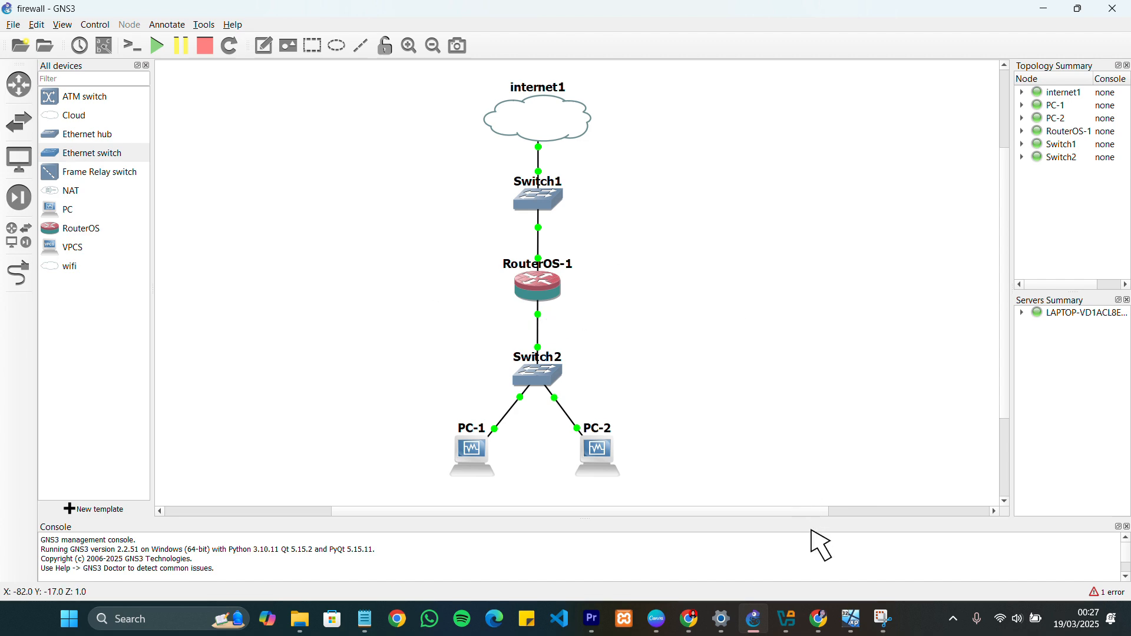
pyautogui.click(799, 620)
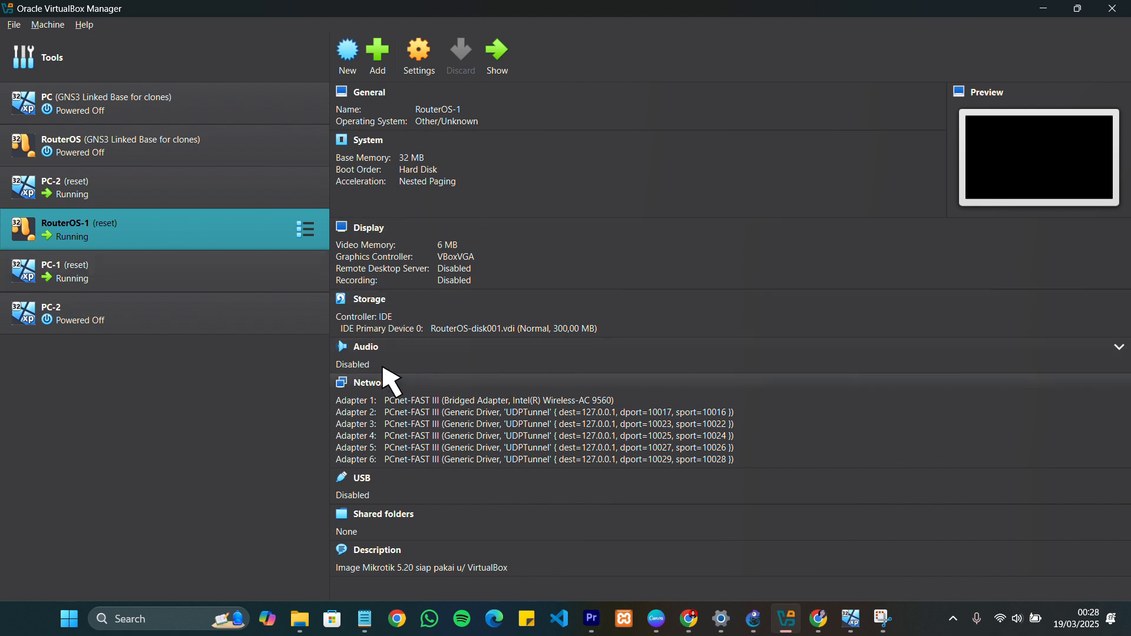
pyautogui.click(490, 400)
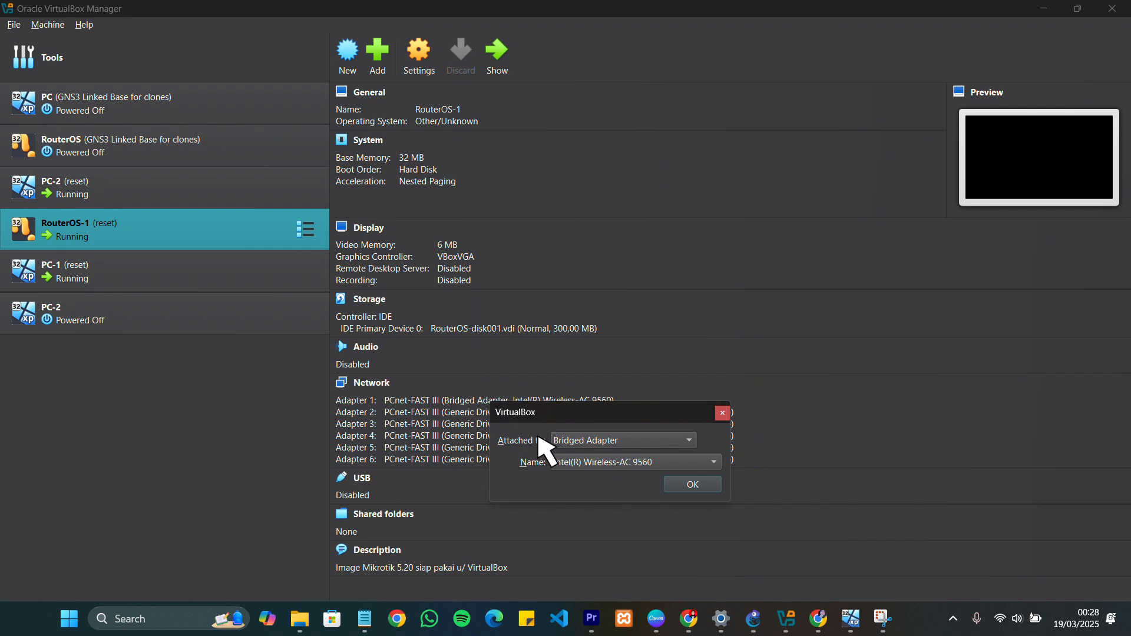
pyautogui.click(619, 442)
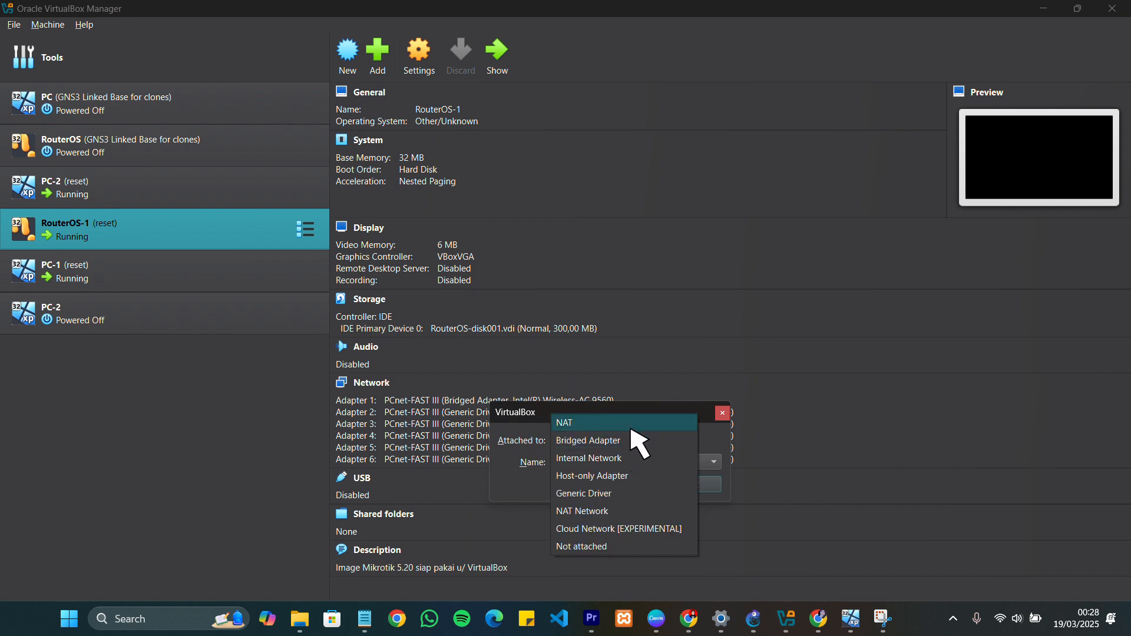
pyautogui.click(610, 442)
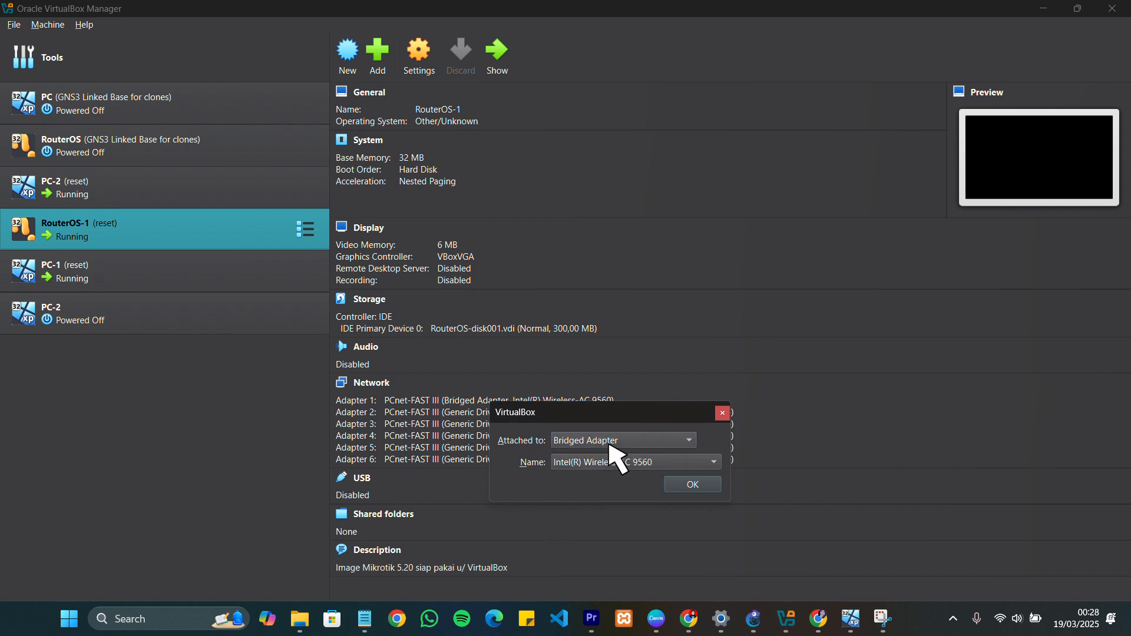
pyautogui.click(580, 464)
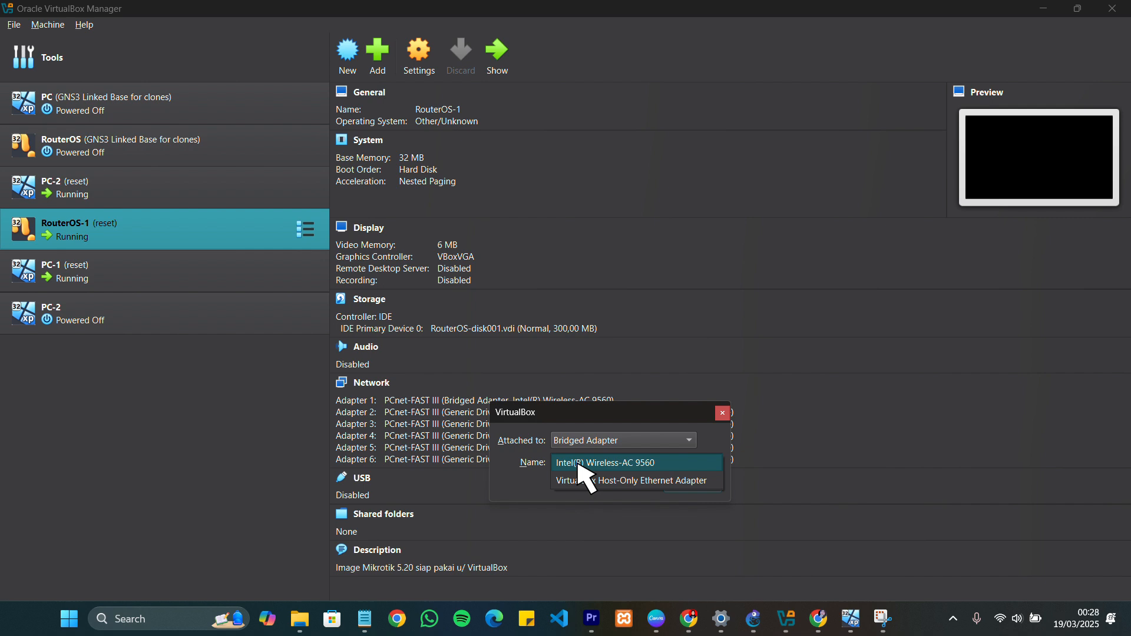
pyautogui.click(630, 466)
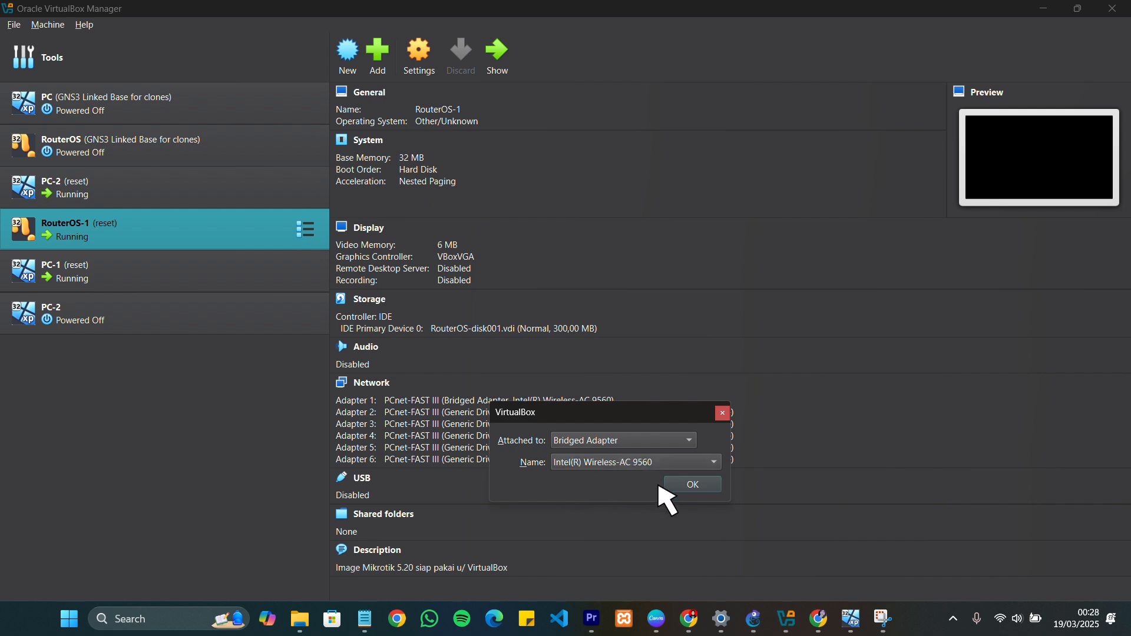
pyautogui.click(695, 486)
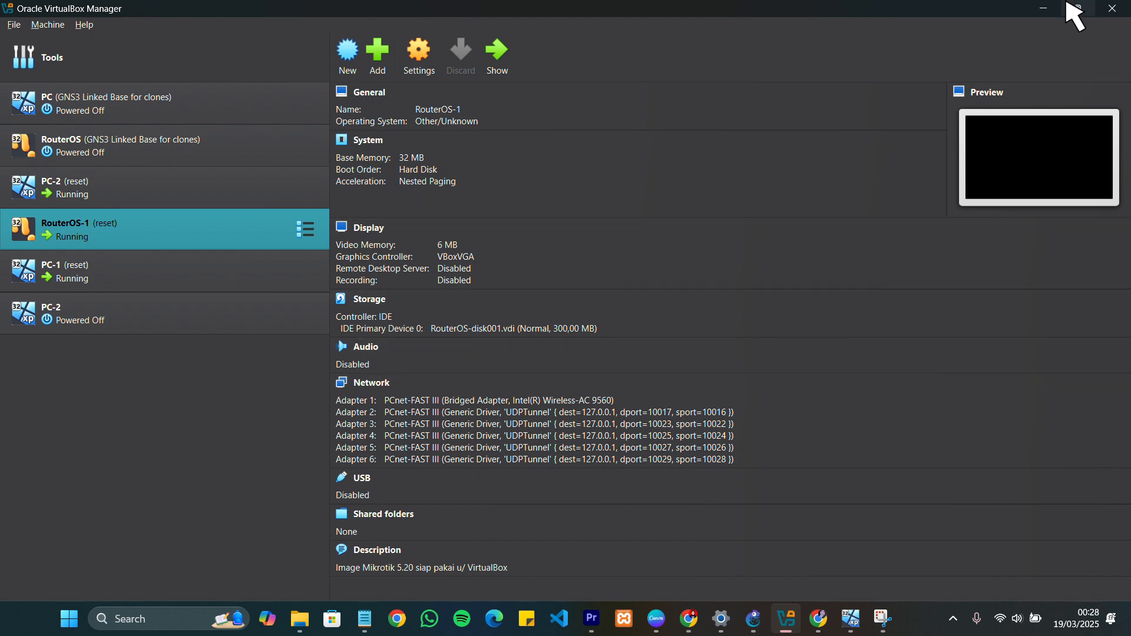
pyautogui.click(1044, 8)
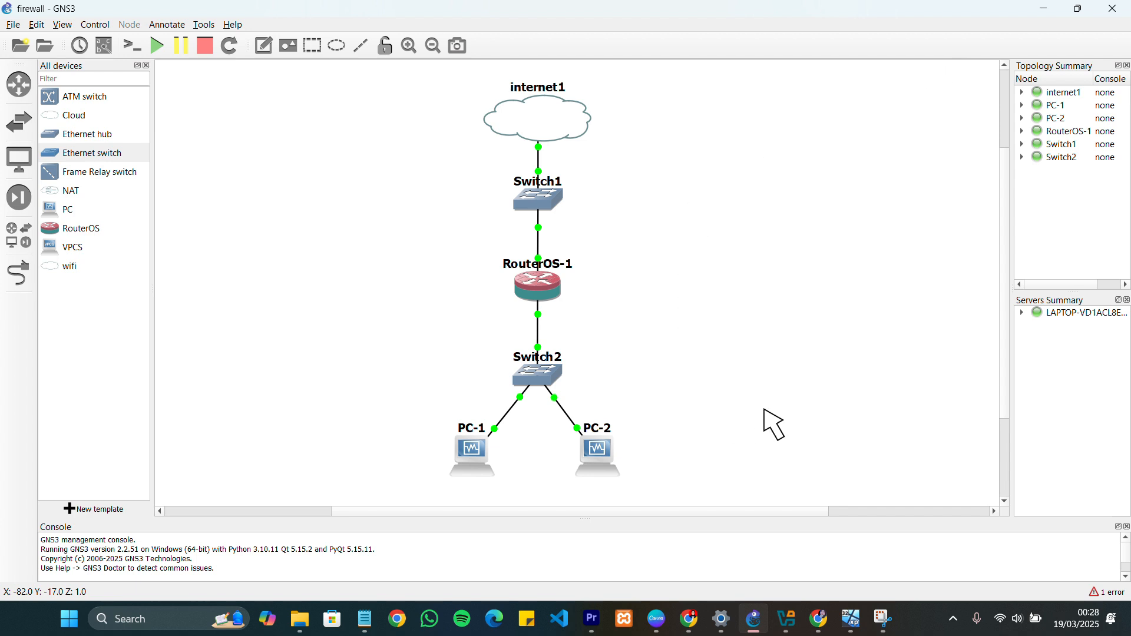
# Switch to the PC-1 virtual machine, launch WinBox and connect to the discovered MikroTik router by its MAC address as admin
pyautogui.moveTo(871, 624)
pyautogui.click(852, 566)
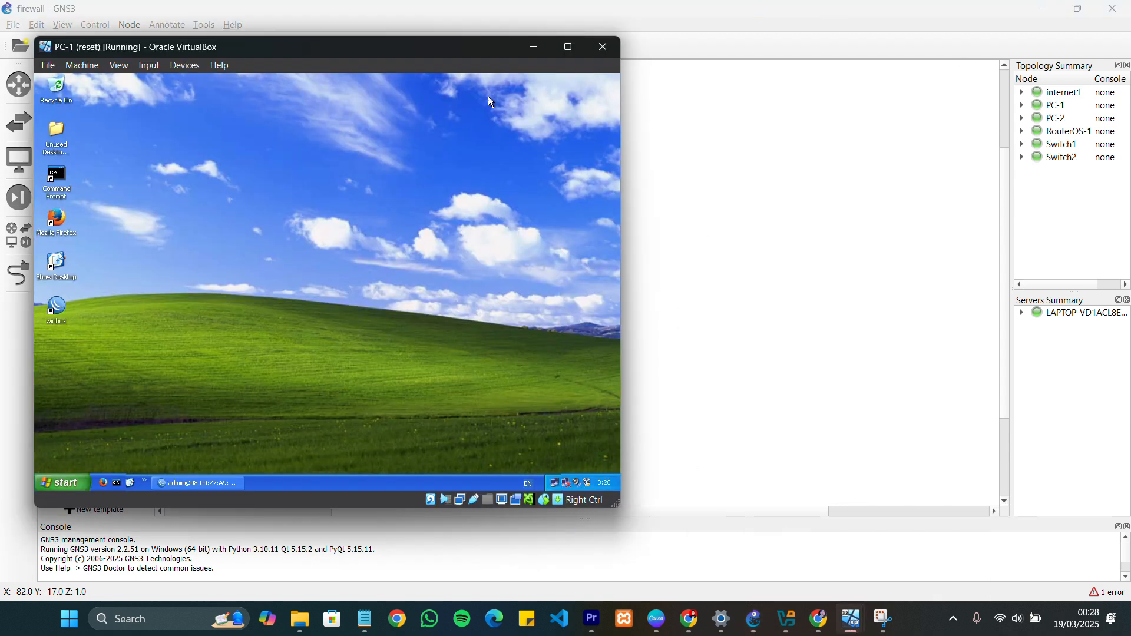
pyautogui.doubleClick(57, 307)
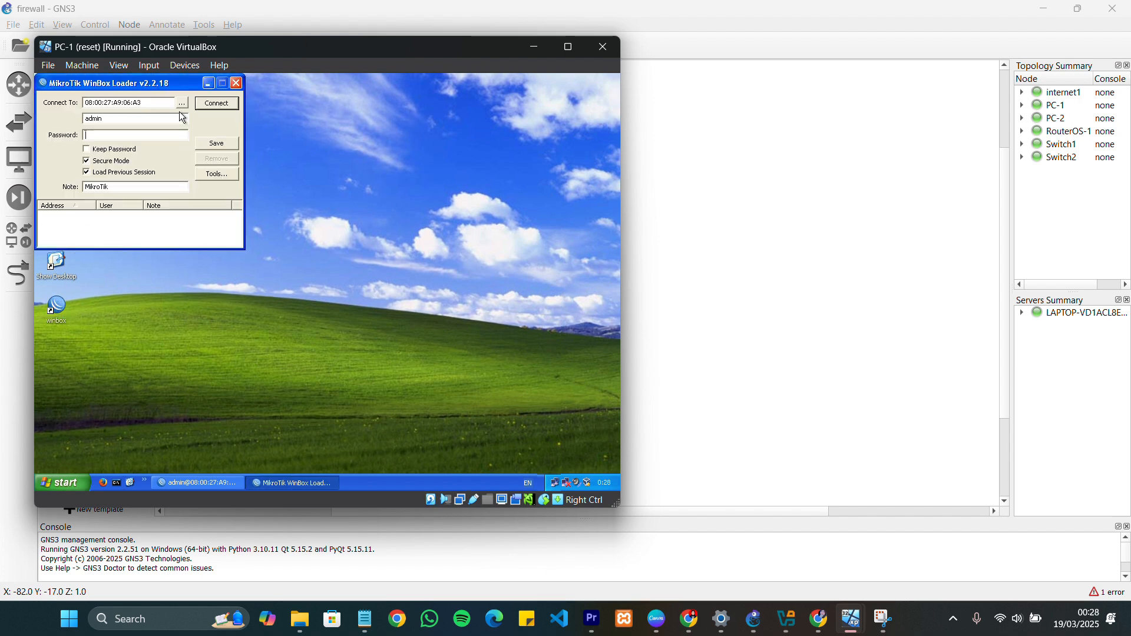
pyautogui.click(182, 104)
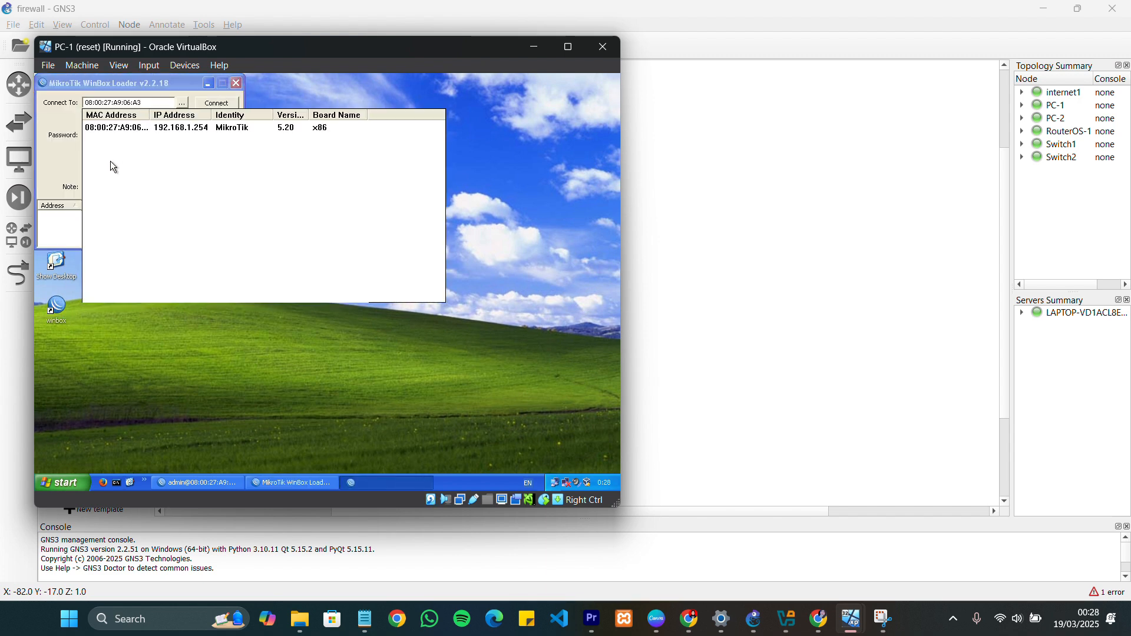
pyautogui.click(117, 128)
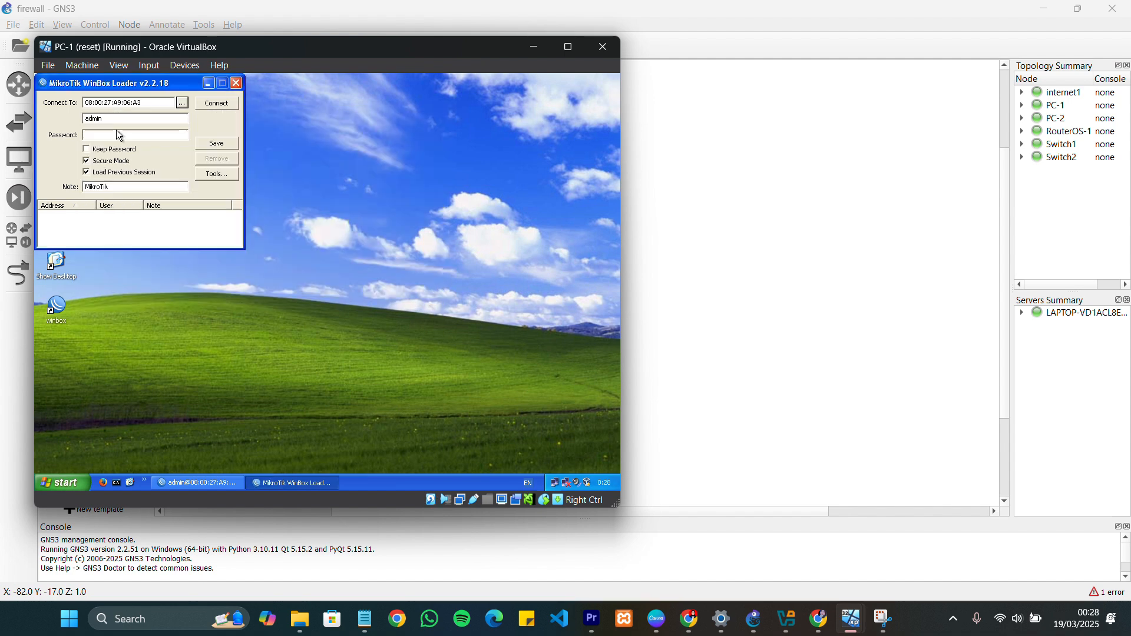
pyautogui.click(216, 103)
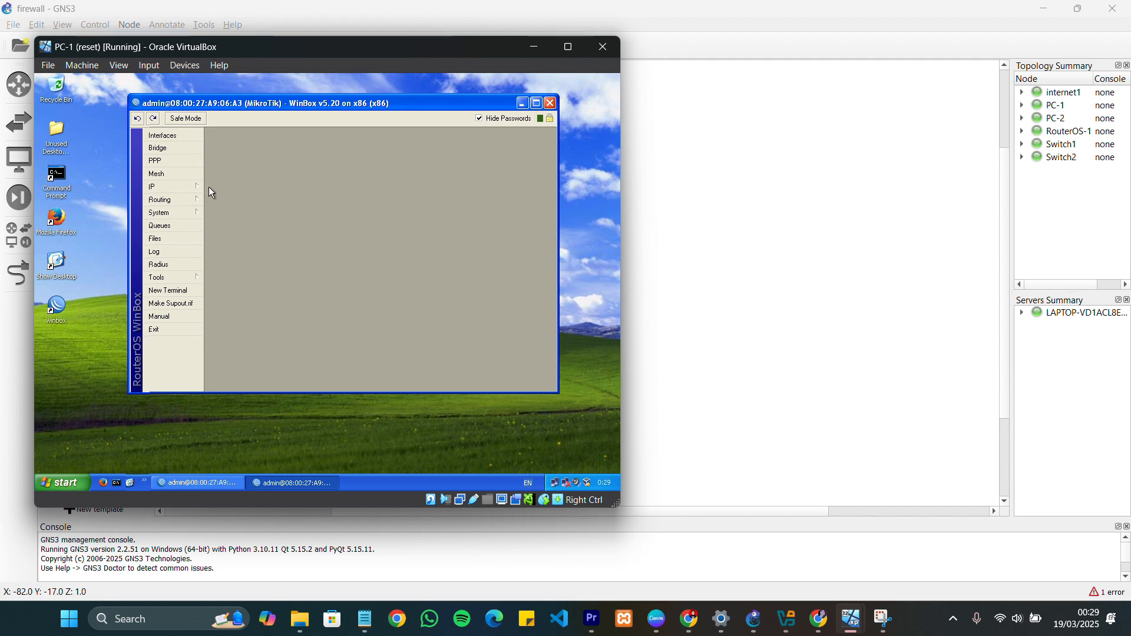
# Review the router's interface list and the DHCP client entry for ether1, widening the IP address column to read it fully
pyautogui.click(188, 137)
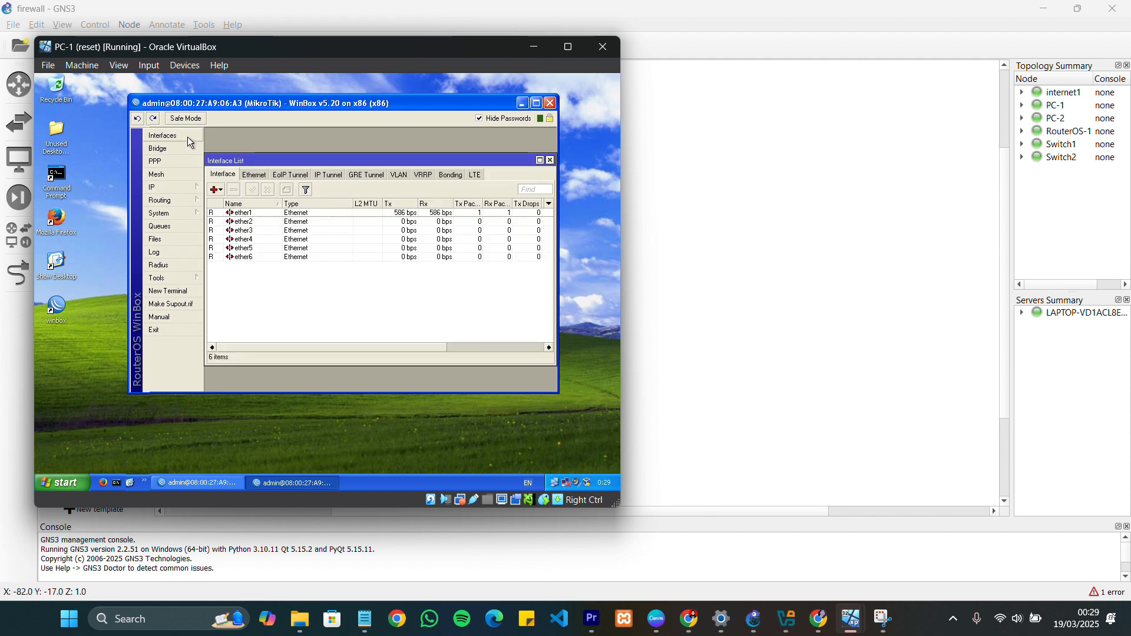
pyautogui.click(256, 224)
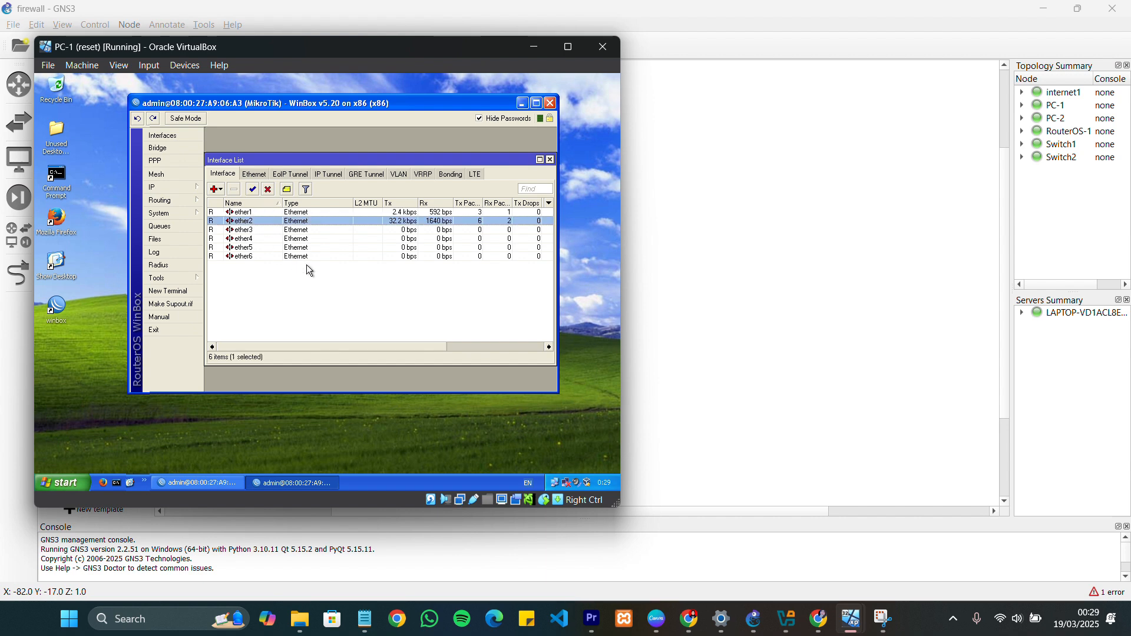
pyautogui.click(168, 187)
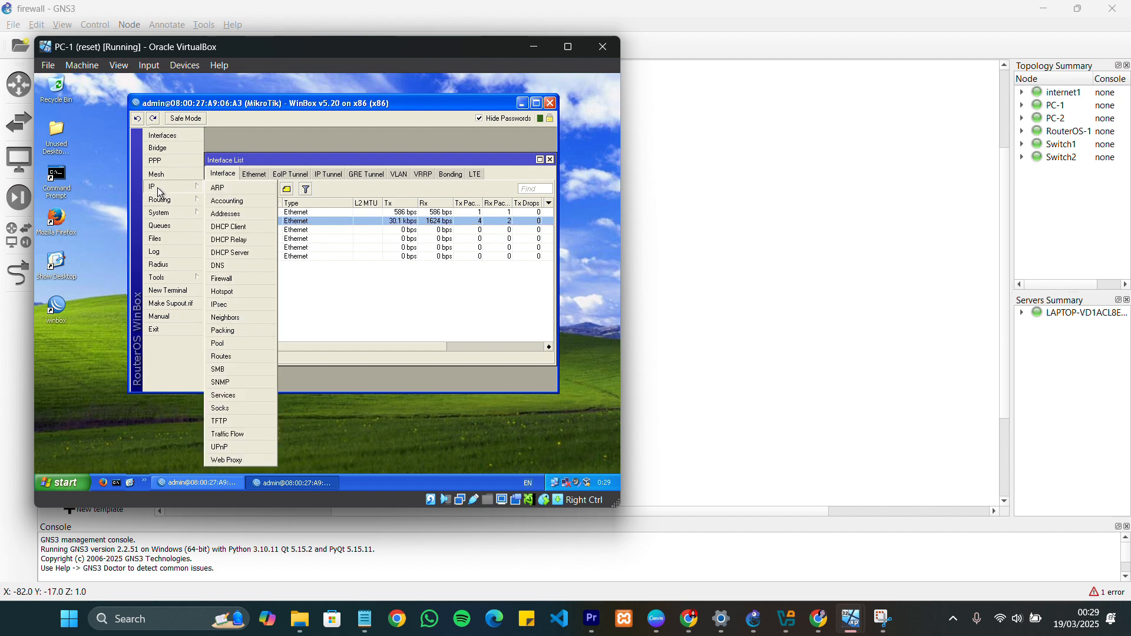
pyautogui.click(252, 227)
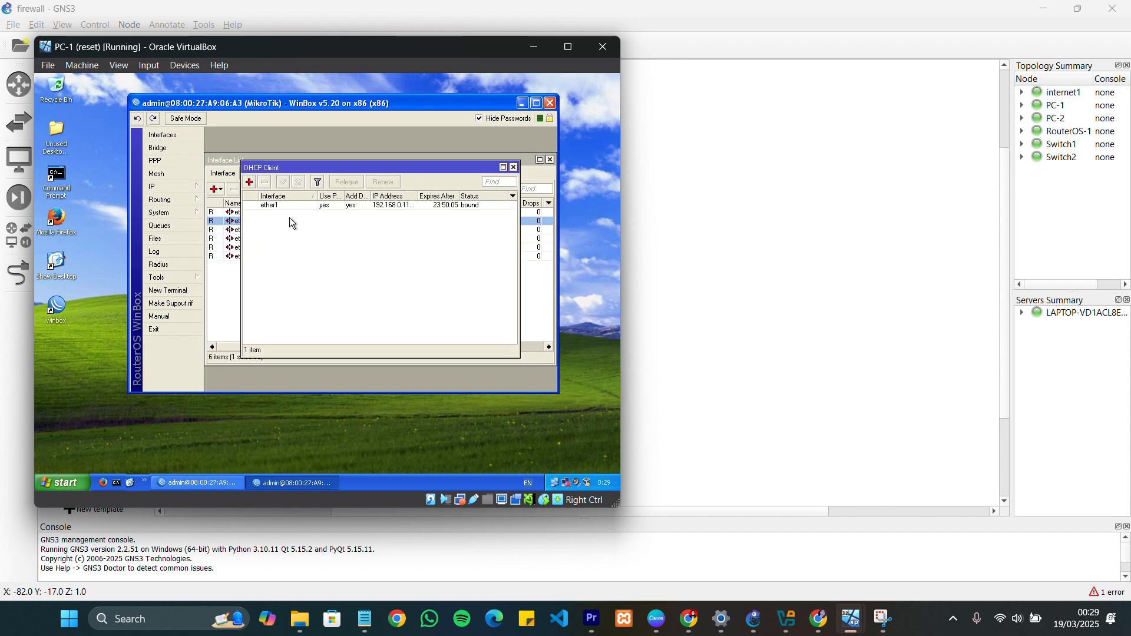
pyautogui.doubleClick(280, 206)
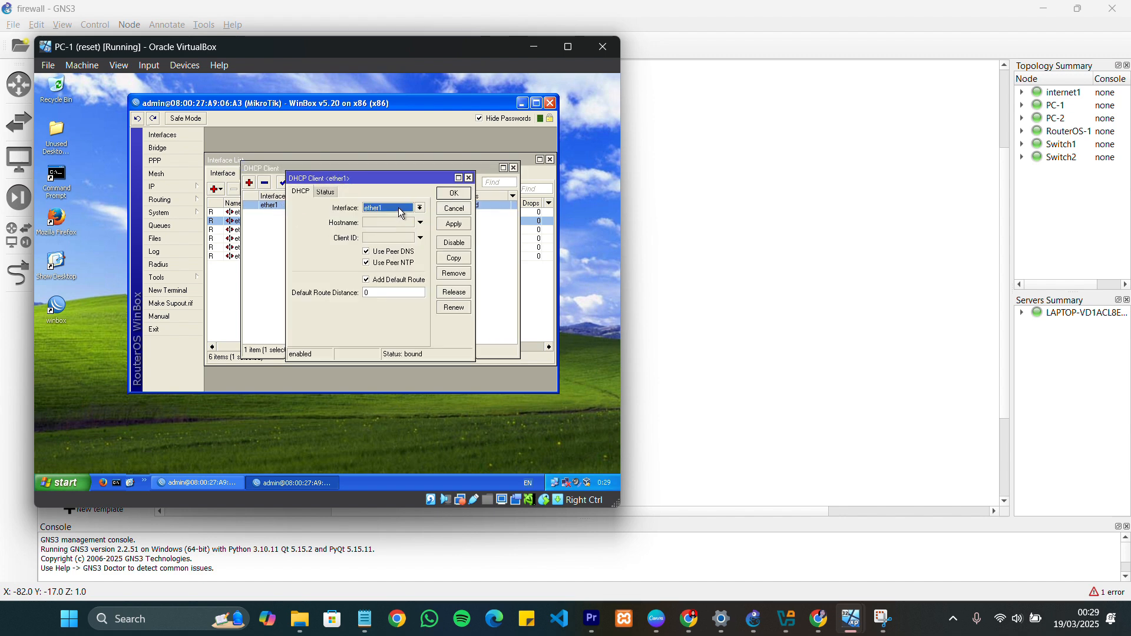
pyautogui.click(449, 195)
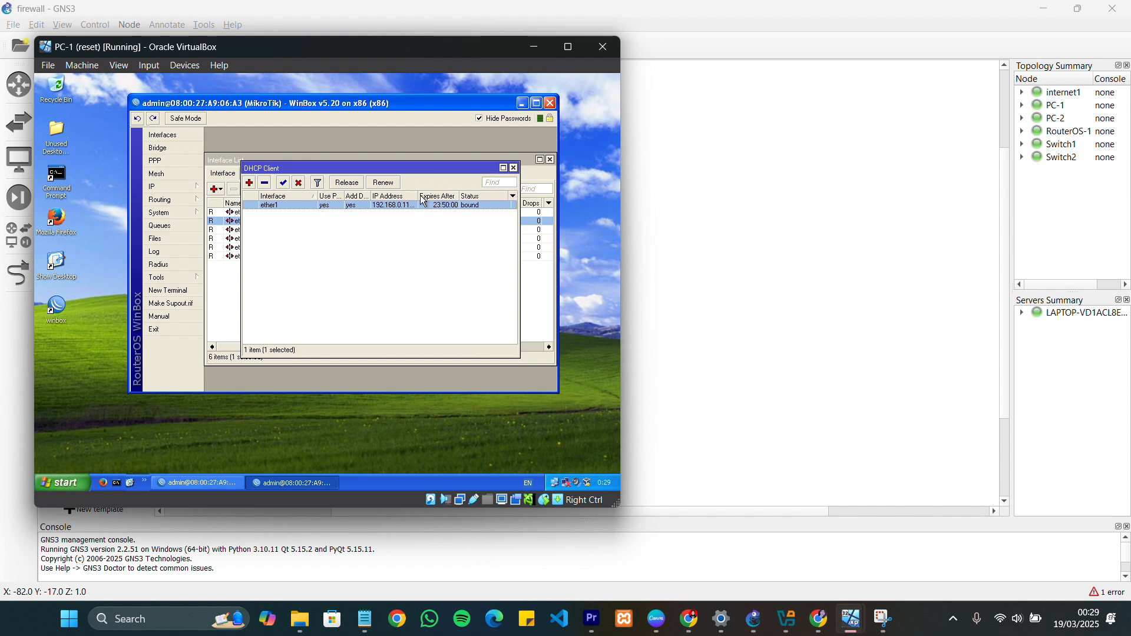
pyautogui.moveTo(418, 197); pyautogui.dragTo(441, 199)
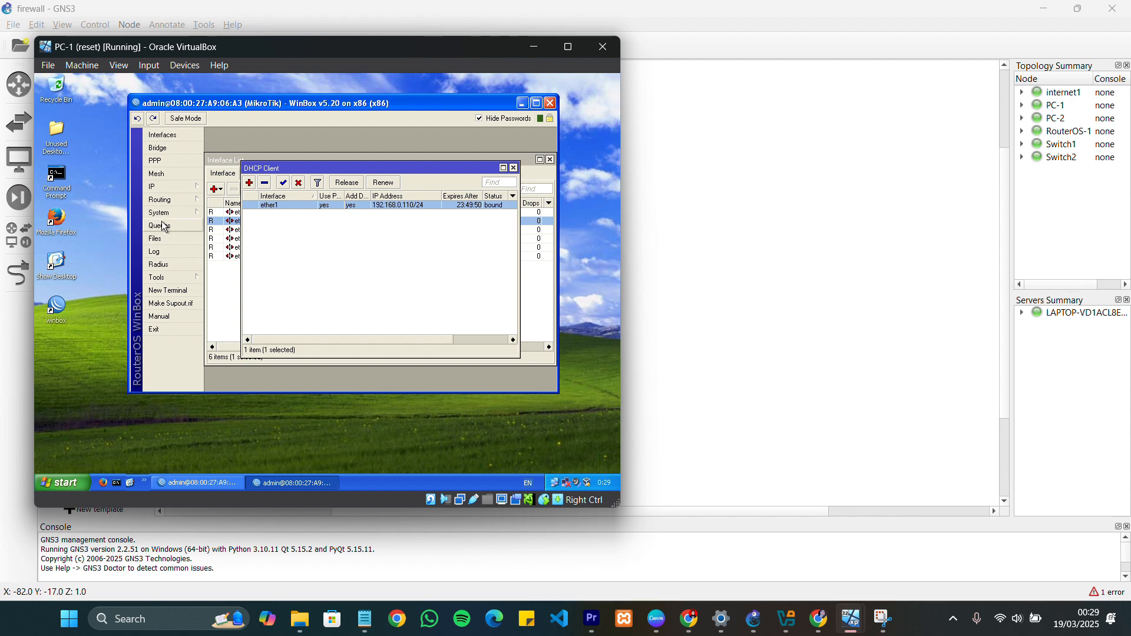
# Open the router's 192.168.1.254/24 address entry and assign it to interface ether2
pyautogui.click(158, 189)
pyautogui.click(226, 214)
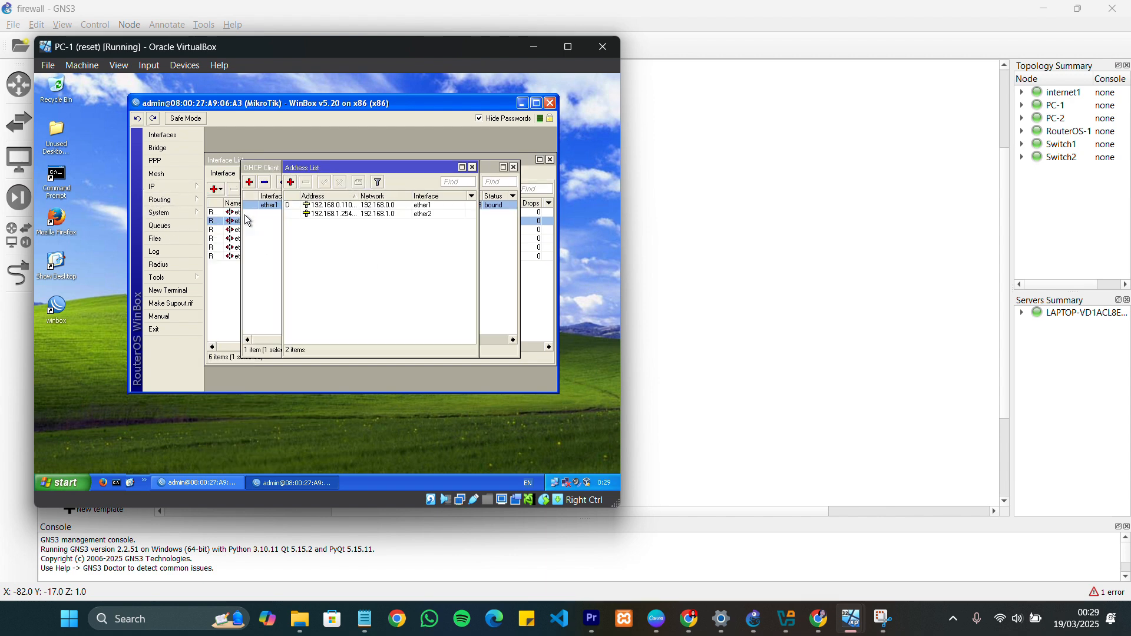
pyautogui.doubleClick(337, 217)
pyautogui.click(393, 211)
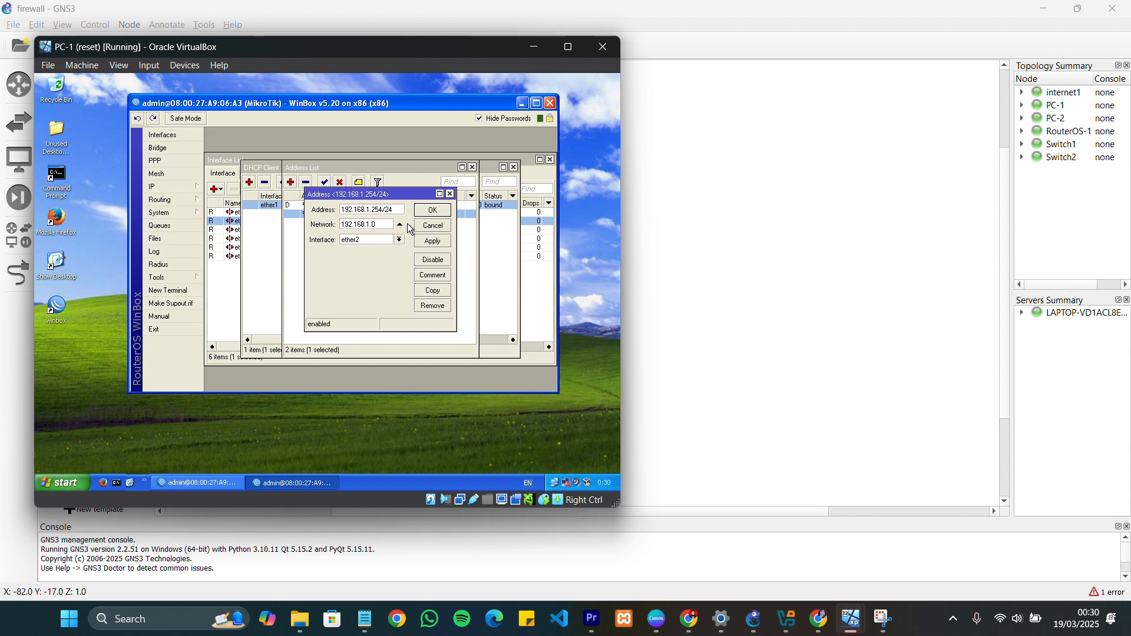
pyautogui.click(400, 239)
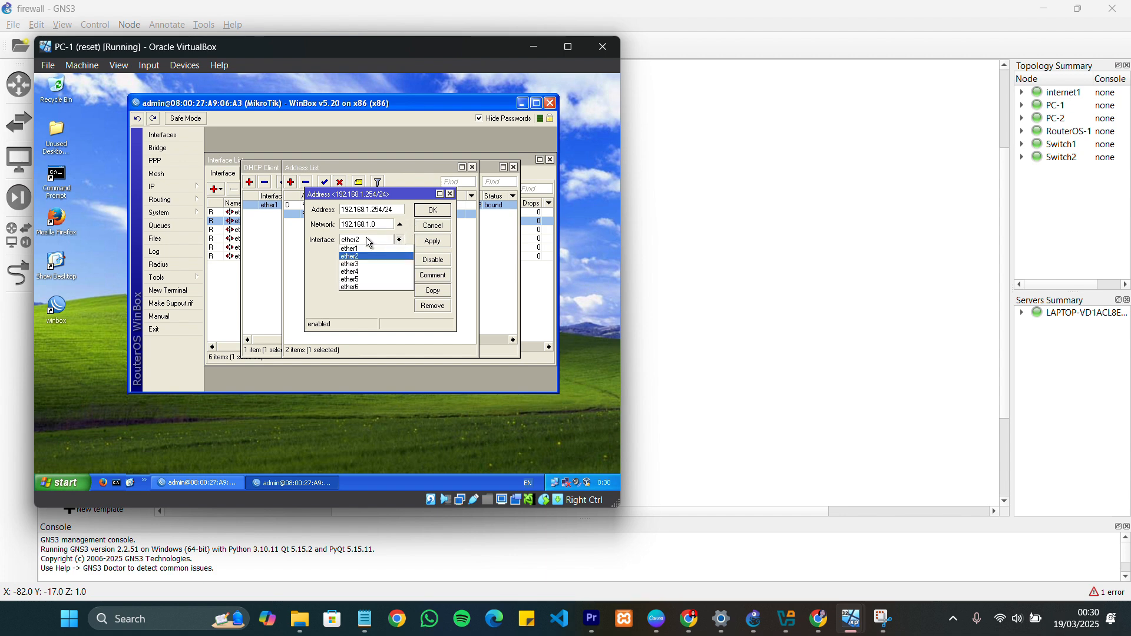
pyautogui.click(372, 257)
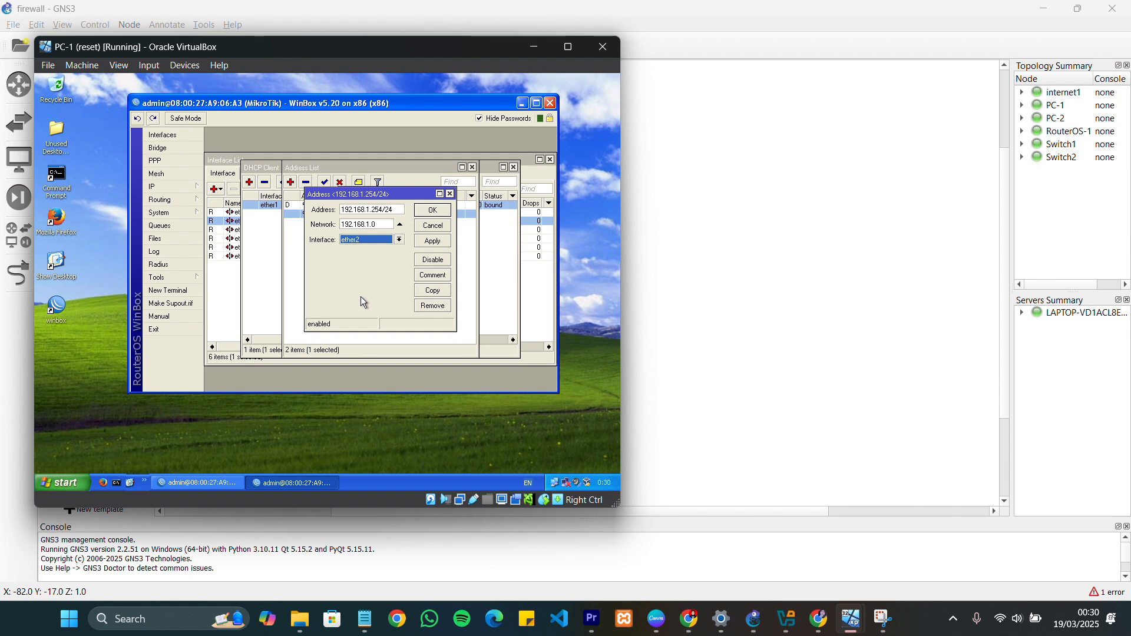
pyautogui.click(435, 211)
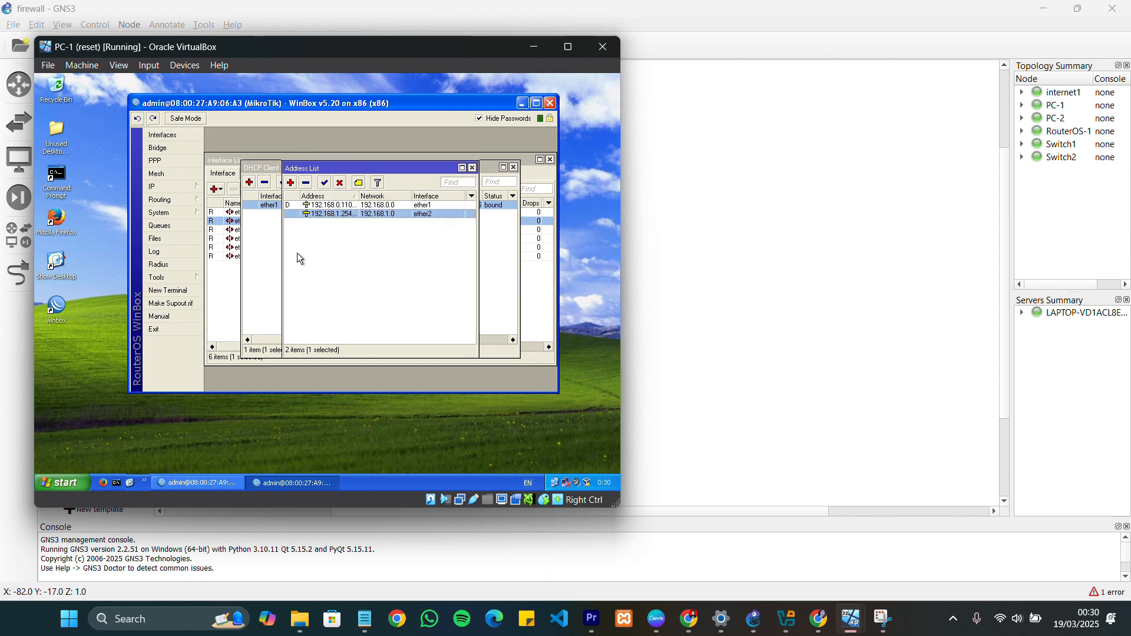
# Check the router's DNS settings and ping 8.8.8.8 from a new router terminal
pyautogui.click(183, 190)
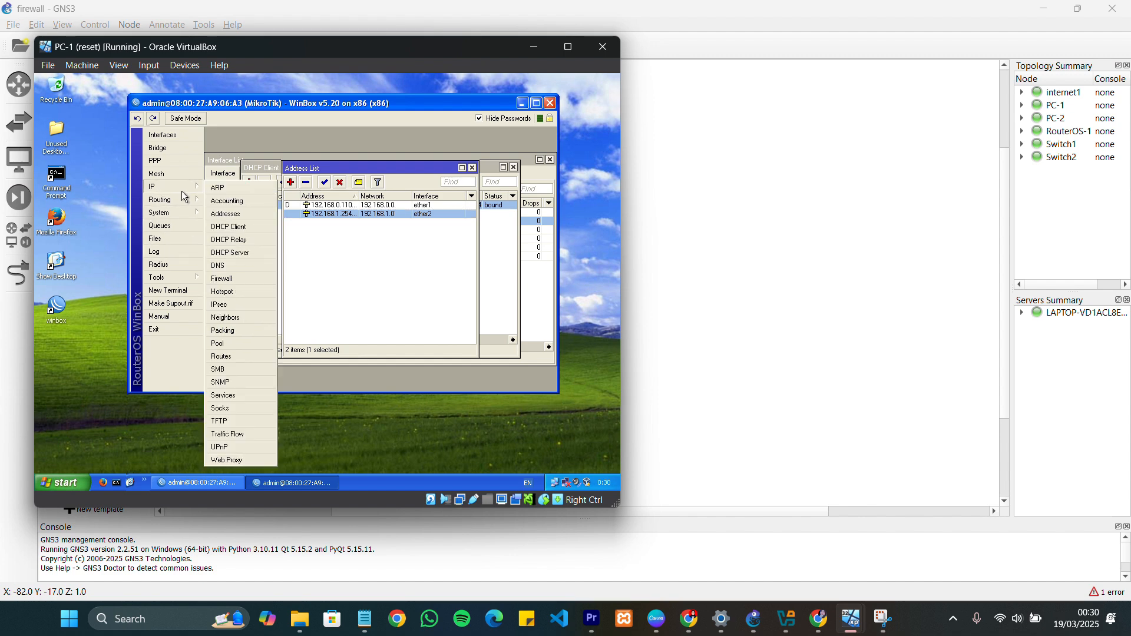
pyautogui.click(245, 265)
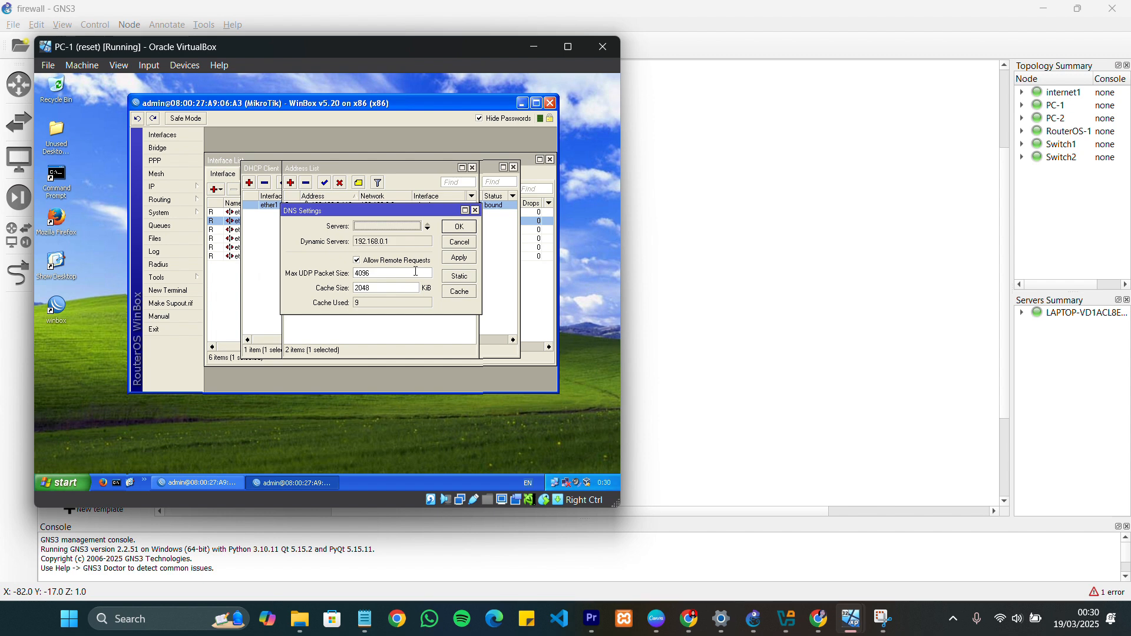
pyautogui.click(189, 292)
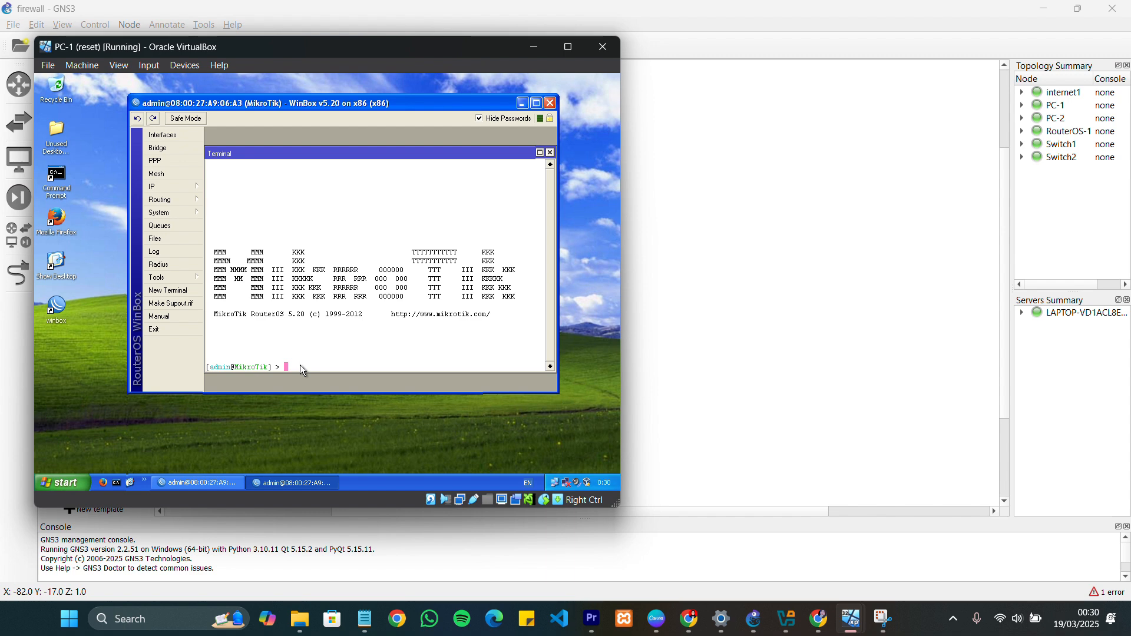
pyautogui.write('ping 8')
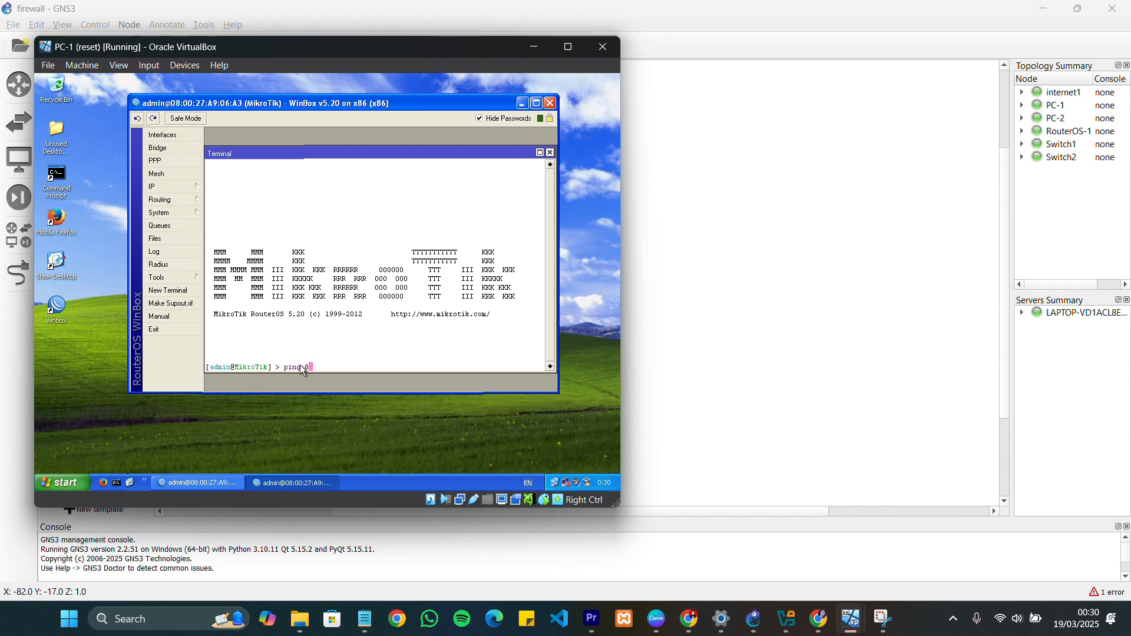
pyautogui.write('.8.8.8')
pyautogui.press('Return')
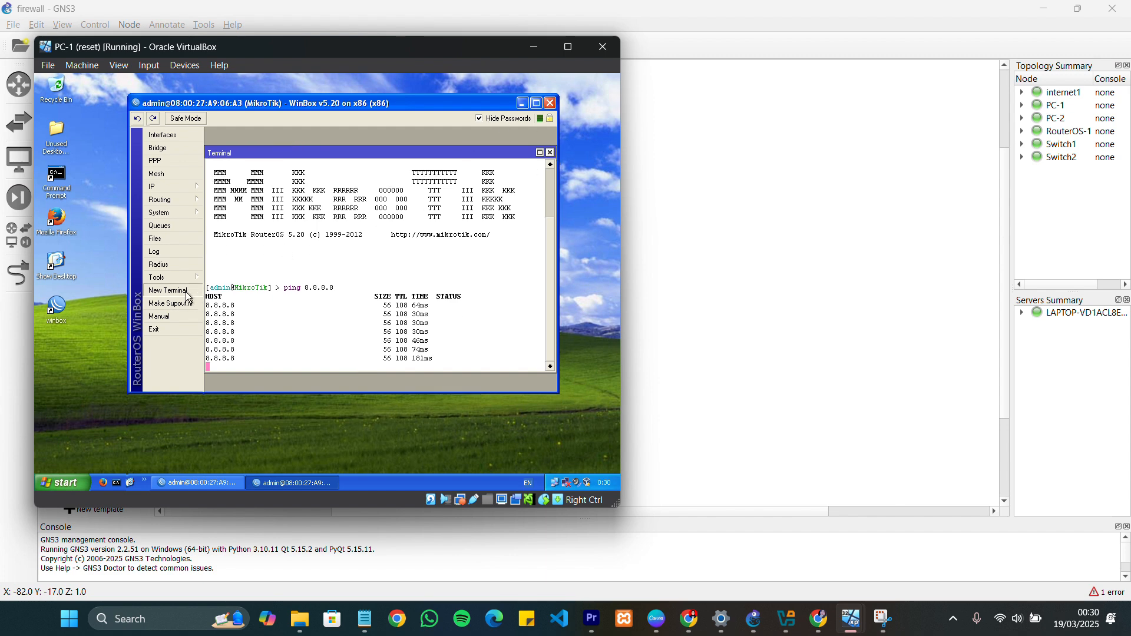
# Ping google.co.id from a second router terminal to test name resolution
pyautogui.click(176, 291)
pyautogui.write('pin')
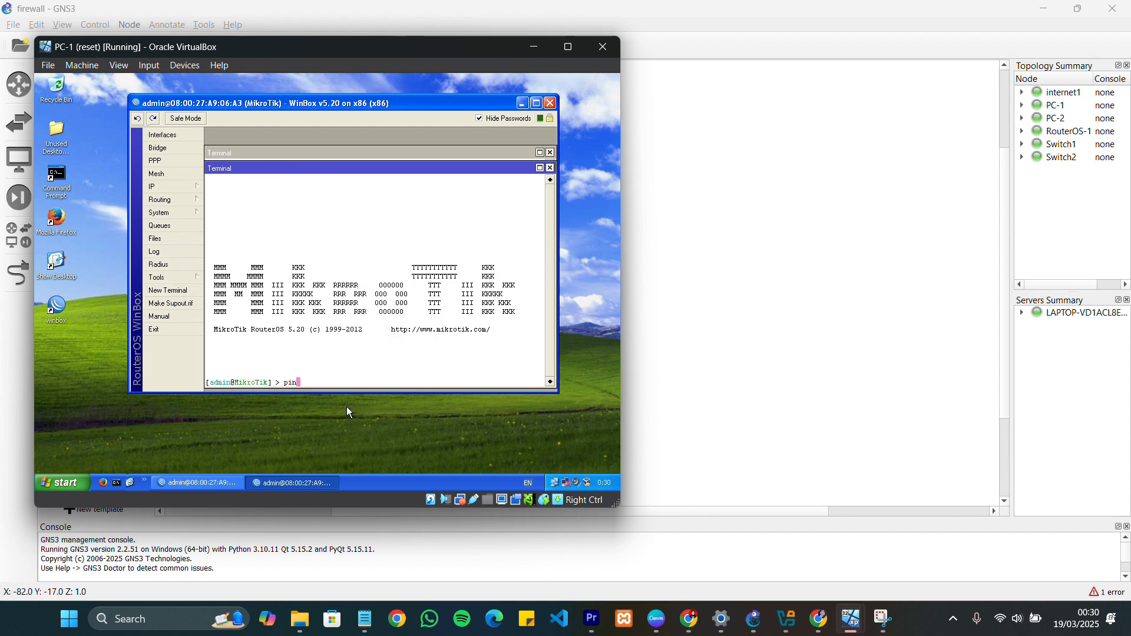
pyautogui.write('g google.co')
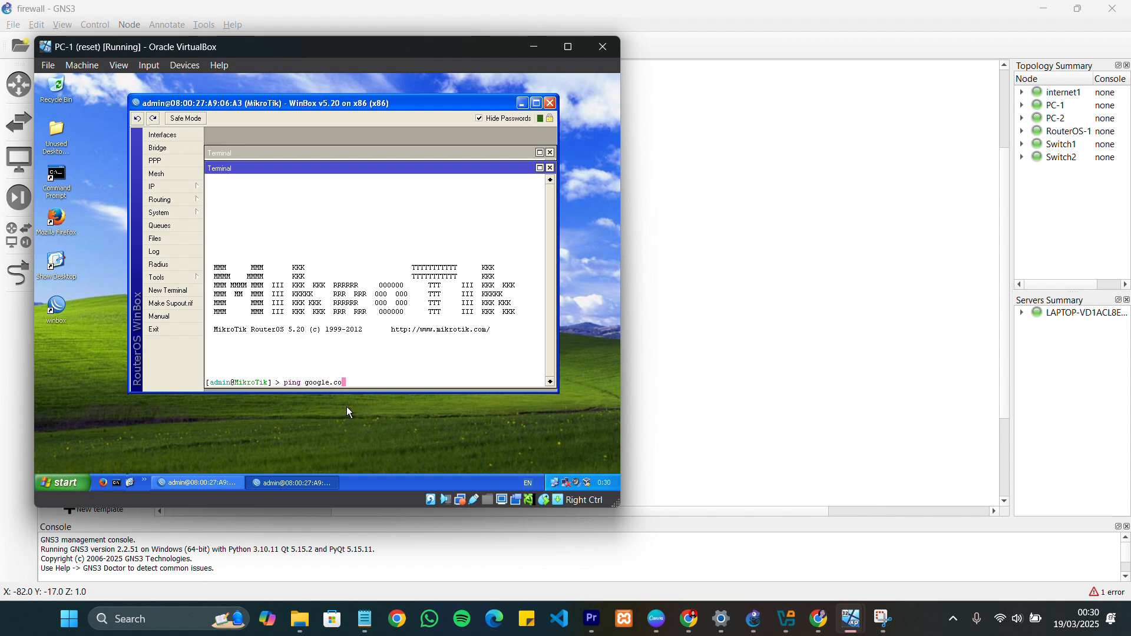
pyautogui.write('.id')
pyautogui.press('Return')
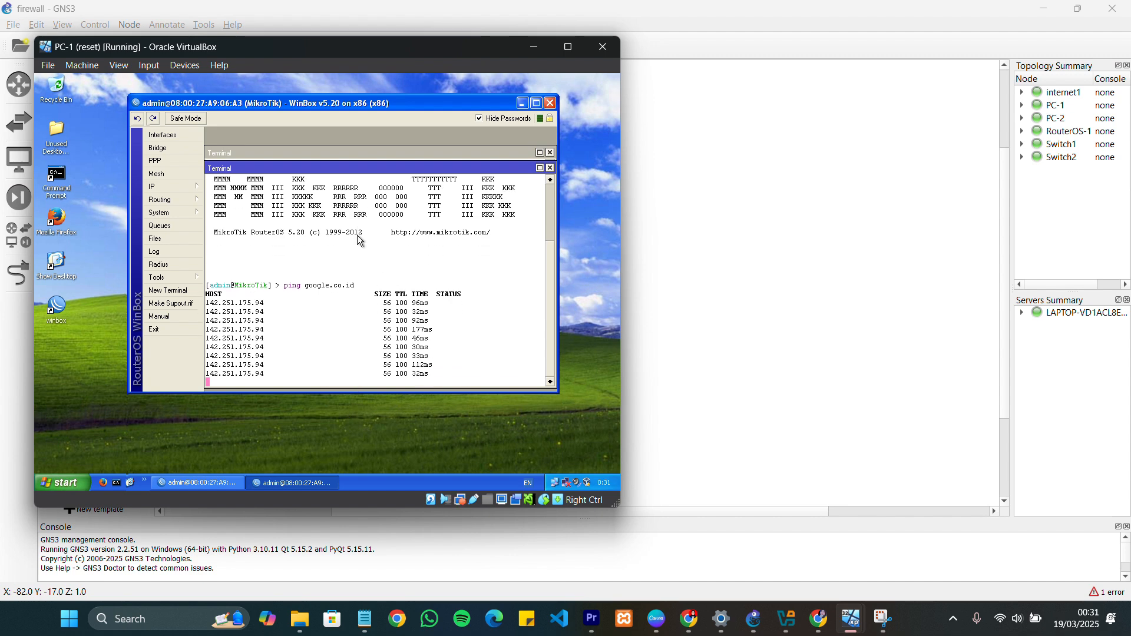
pyautogui.click(526, 220)
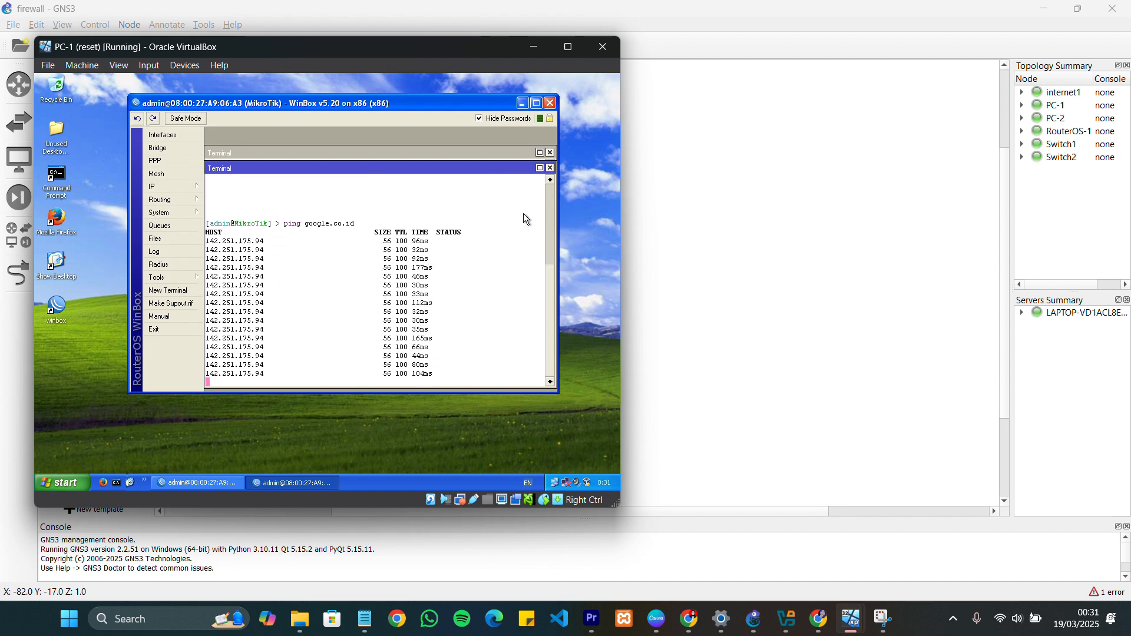
# Clear the router terminals and WinBox from PC-1's desktop and bring the PC-2 virtual machine window up alongside PC-1
pyautogui.click(551, 169)
pyautogui.click(551, 153)
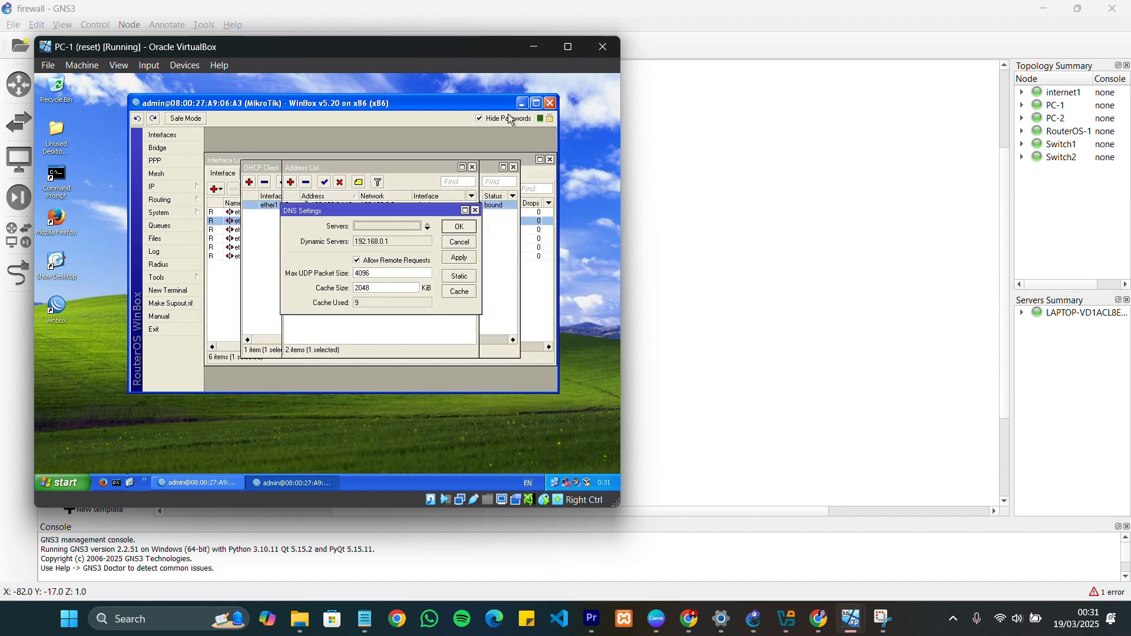
pyautogui.click(523, 103)
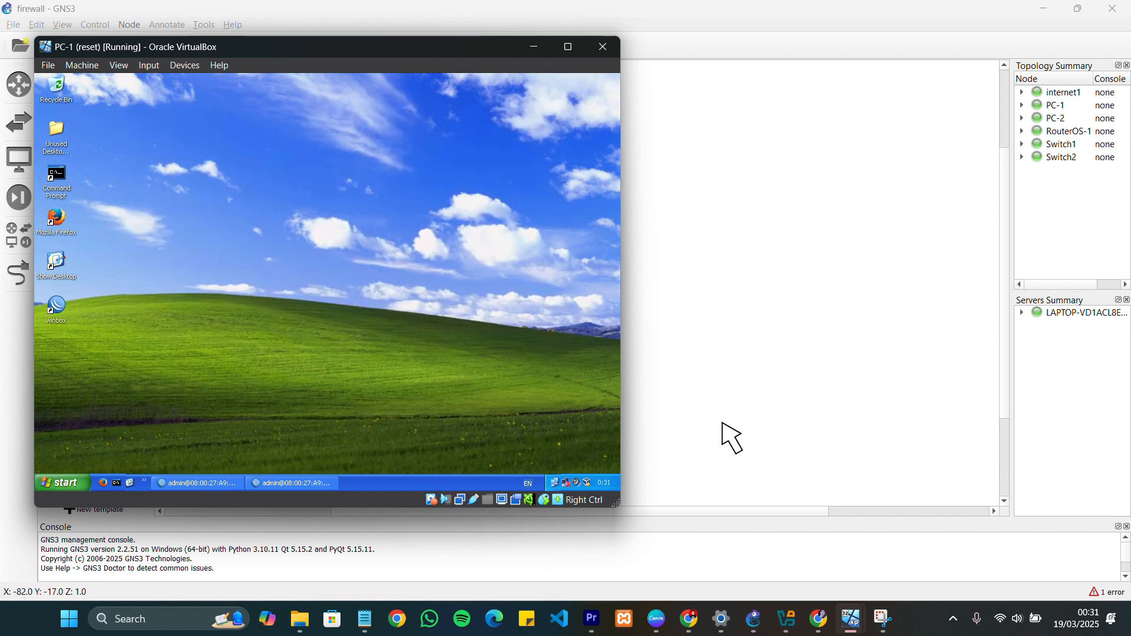
pyautogui.moveTo(864, 626)
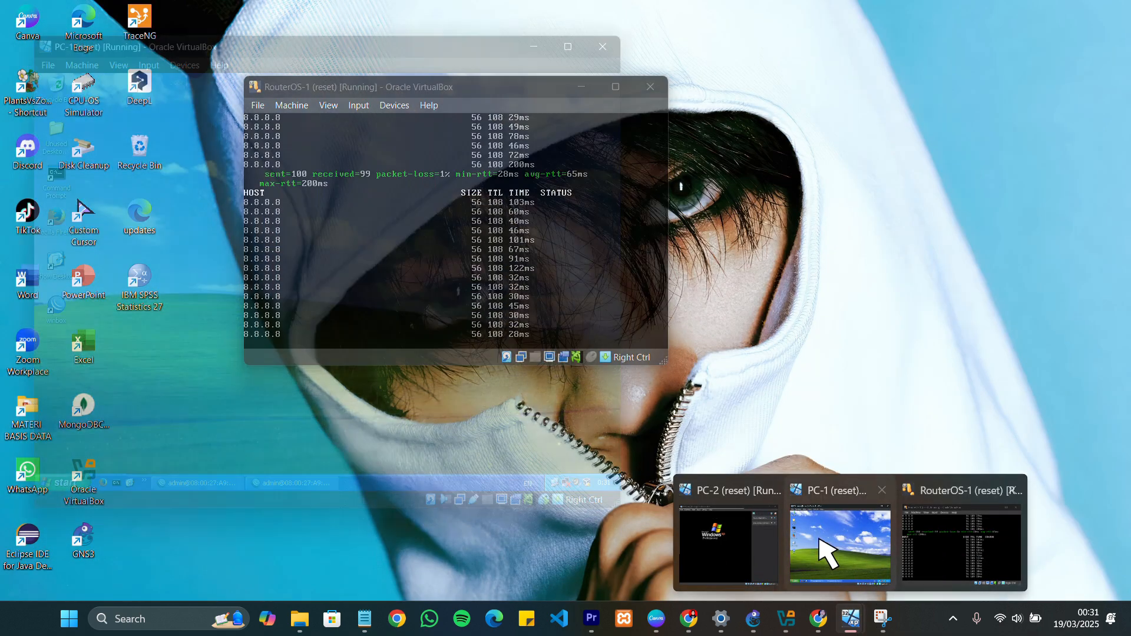
pyautogui.click(731, 548)
pyautogui.click(413, 376)
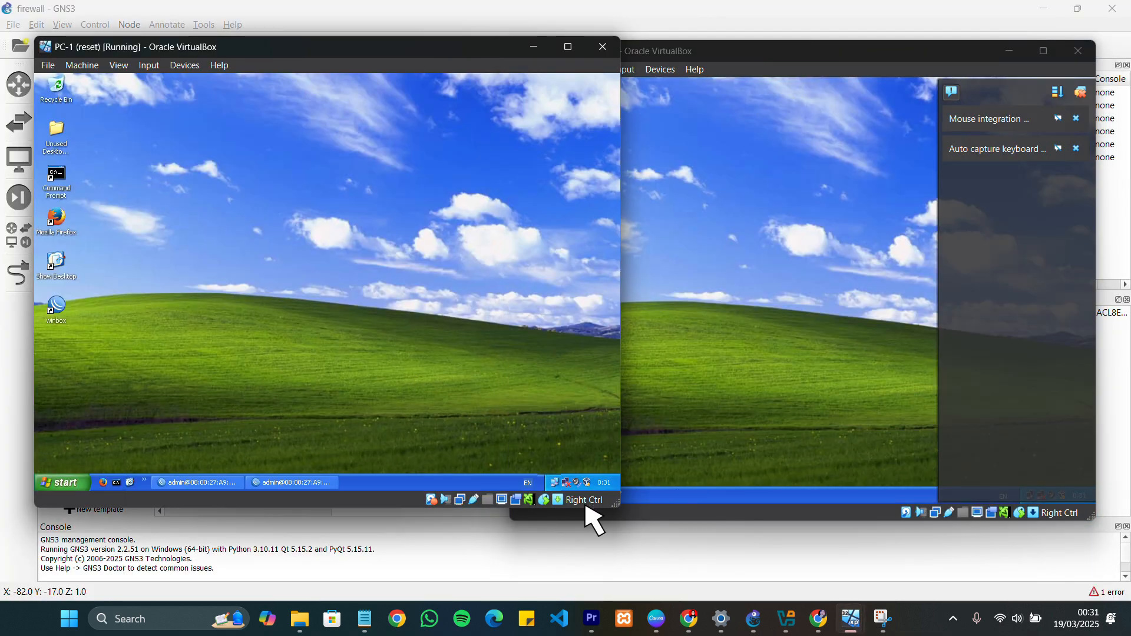
# Switch the TCP/IP settings of PC-1's Local Area Connection to a manually specified IP address
pyautogui.doubleClick(567, 489)
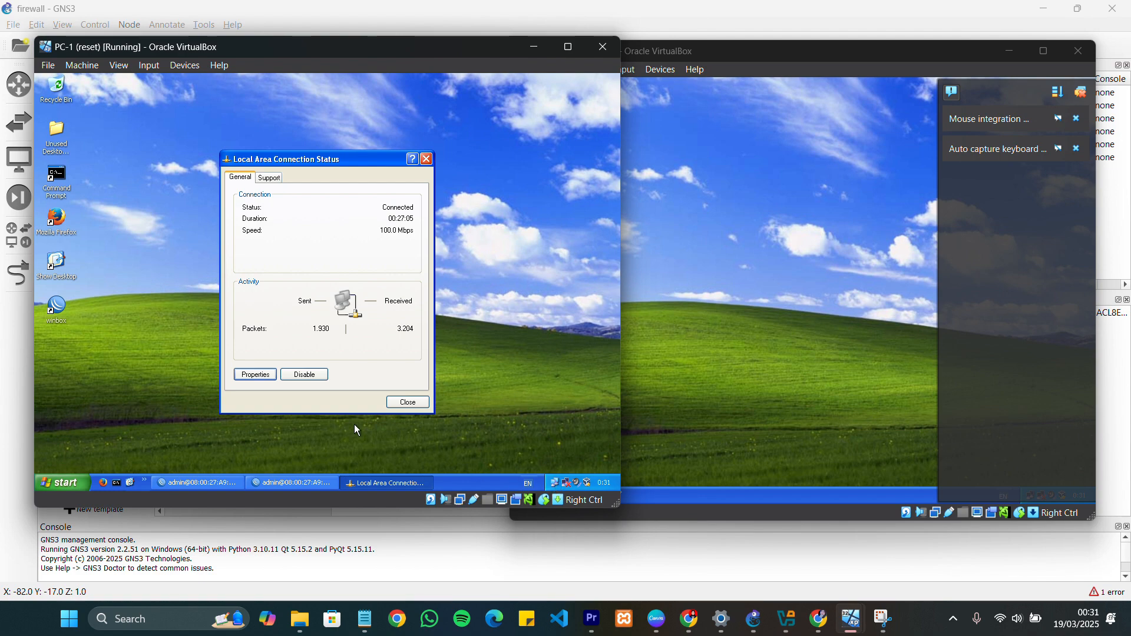
pyautogui.click(263, 375)
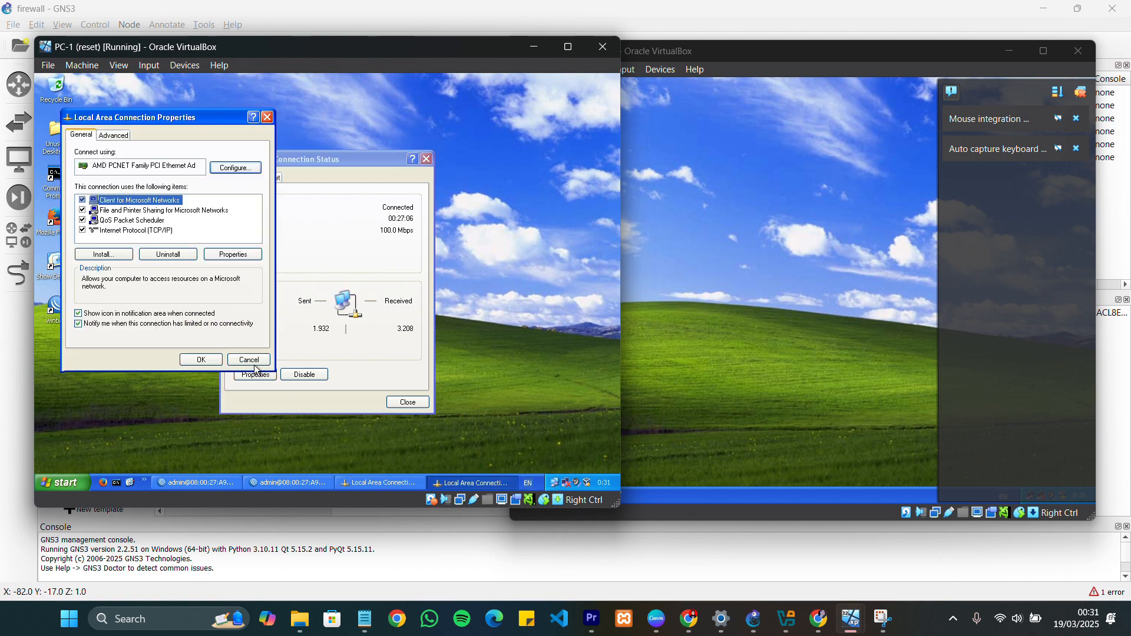
pyautogui.click(132, 232)
pyautogui.doubleClick(140, 232)
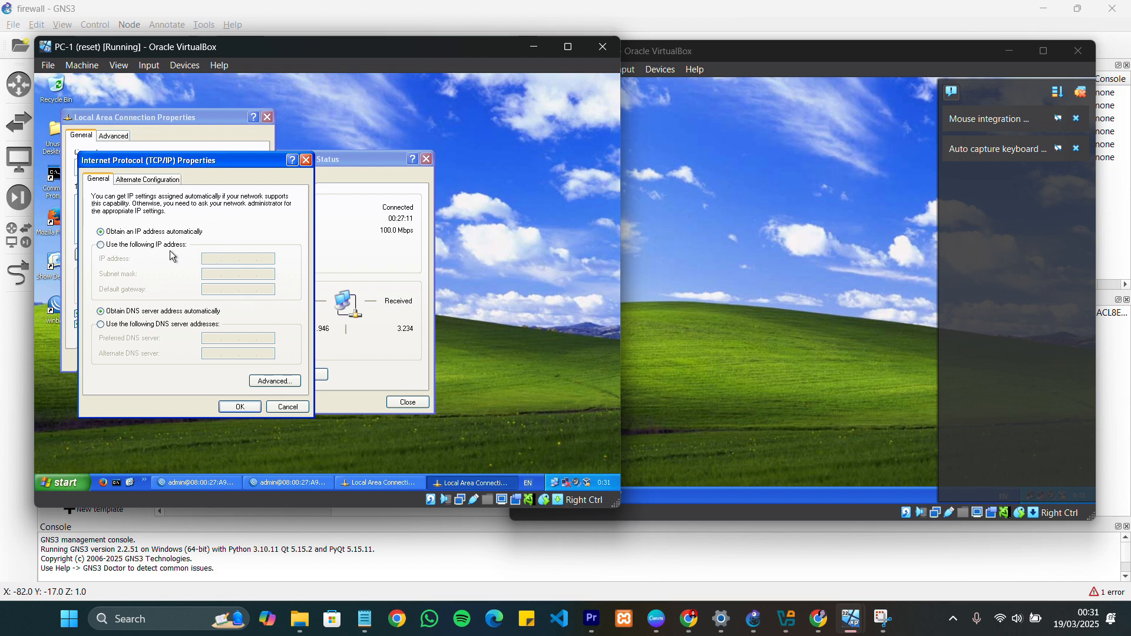
pyautogui.click(178, 246)
# Set PC-1's static IP address to 192.168.1.1 with subnet mask 255.255.255.0
pyautogui.click(217, 261)
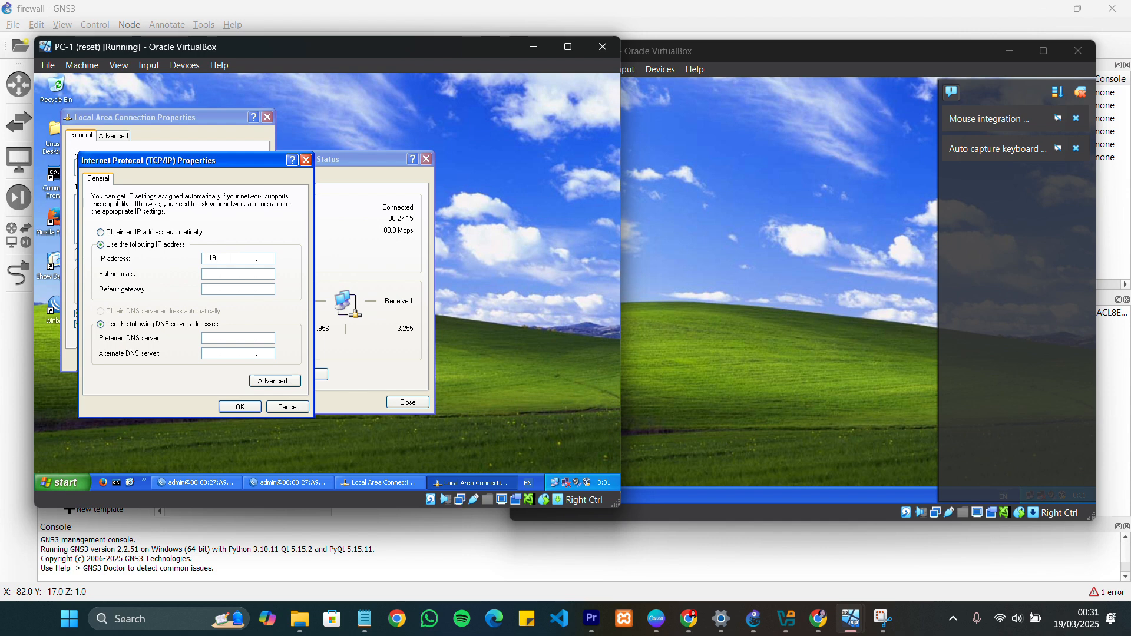
pyautogui.press('BackSpace')
pyautogui.press('BackSpace')
pyautogui.write('19216811')
pyautogui.click(268, 276)
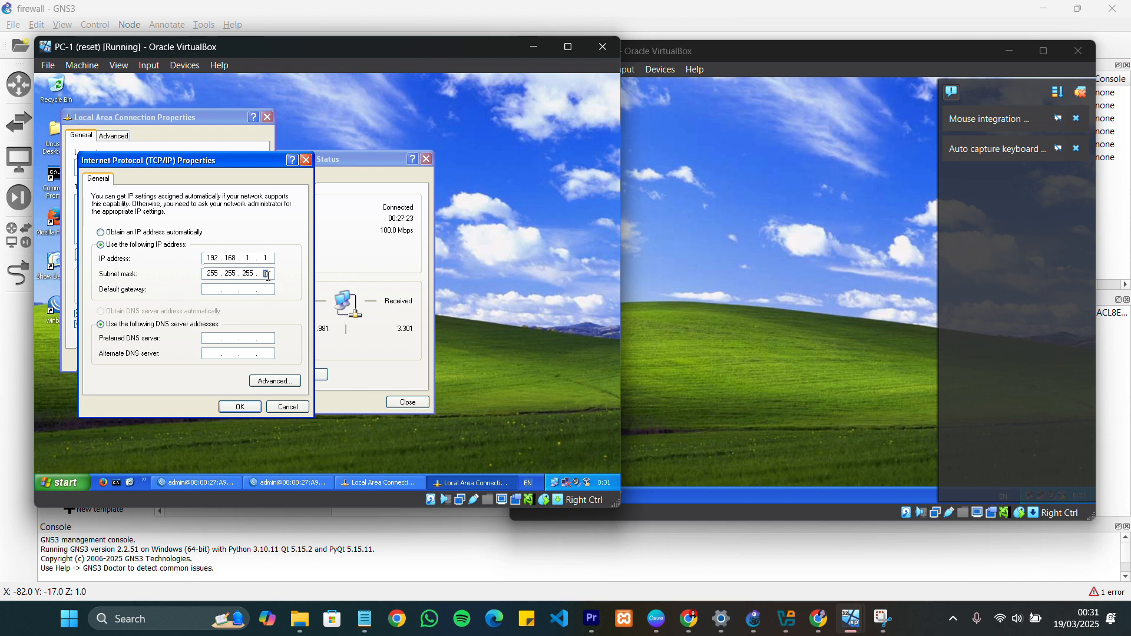
# Set PC-1's default gateway to the router's address, 192.168.1.254
pyautogui.click(268, 291)
pyautogui.write('192 . 168 . 1 . 254')
# Set PC-1's preferred DNS server to 192.168.1.254 and apply the connection settings
pyautogui.click(234, 339)
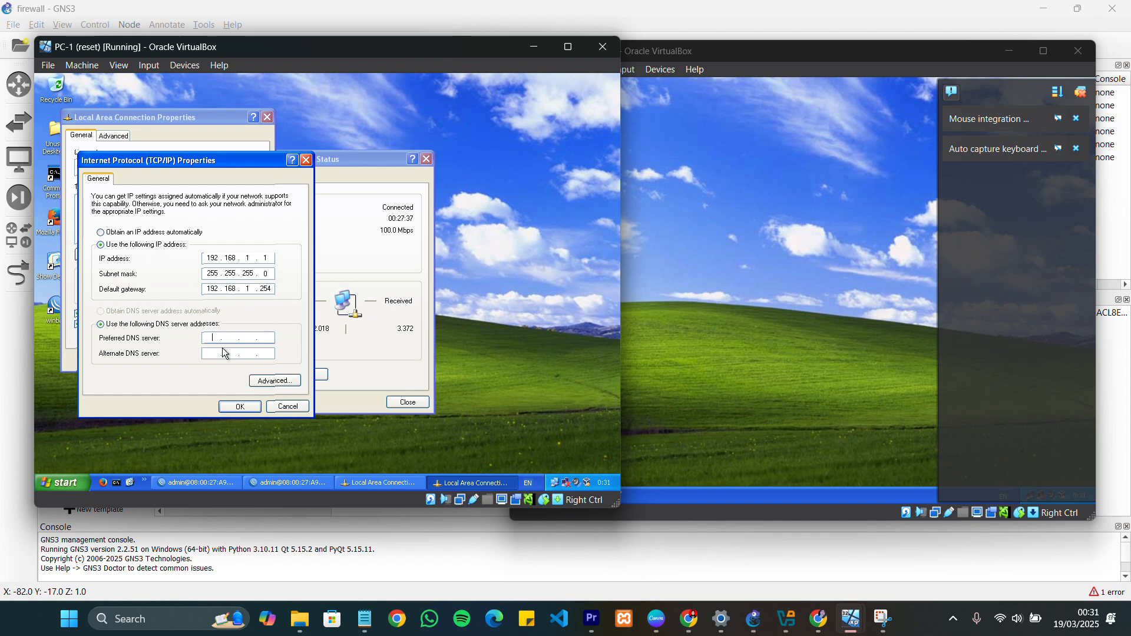
pyautogui.write('192 . 168 . 1 . ')
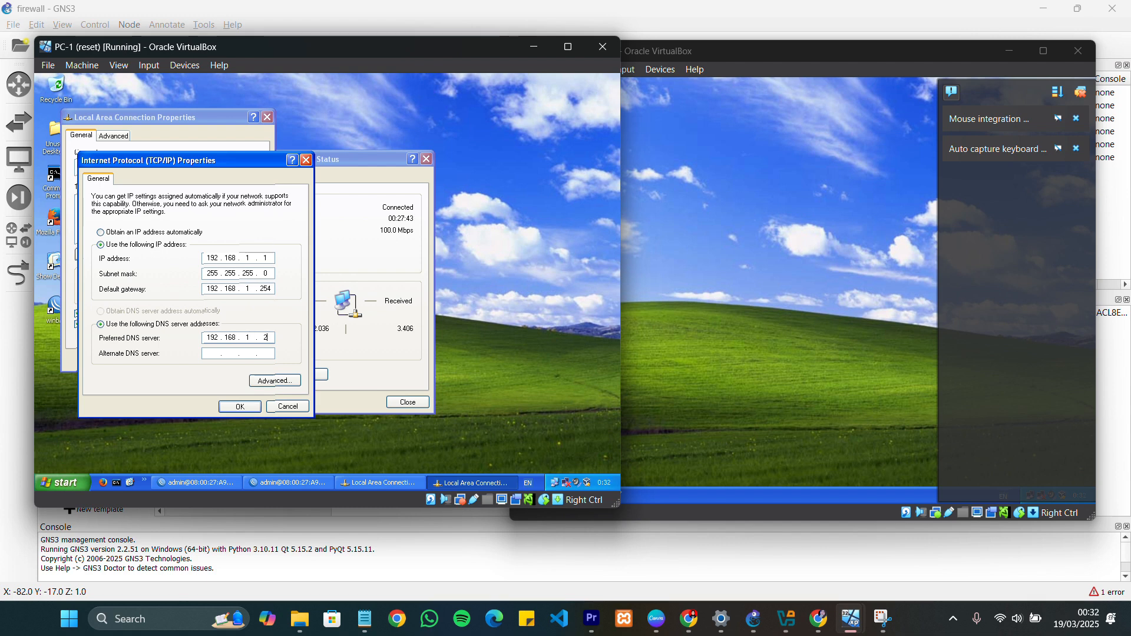
pyautogui.write('254')
pyautogui.press('Return')
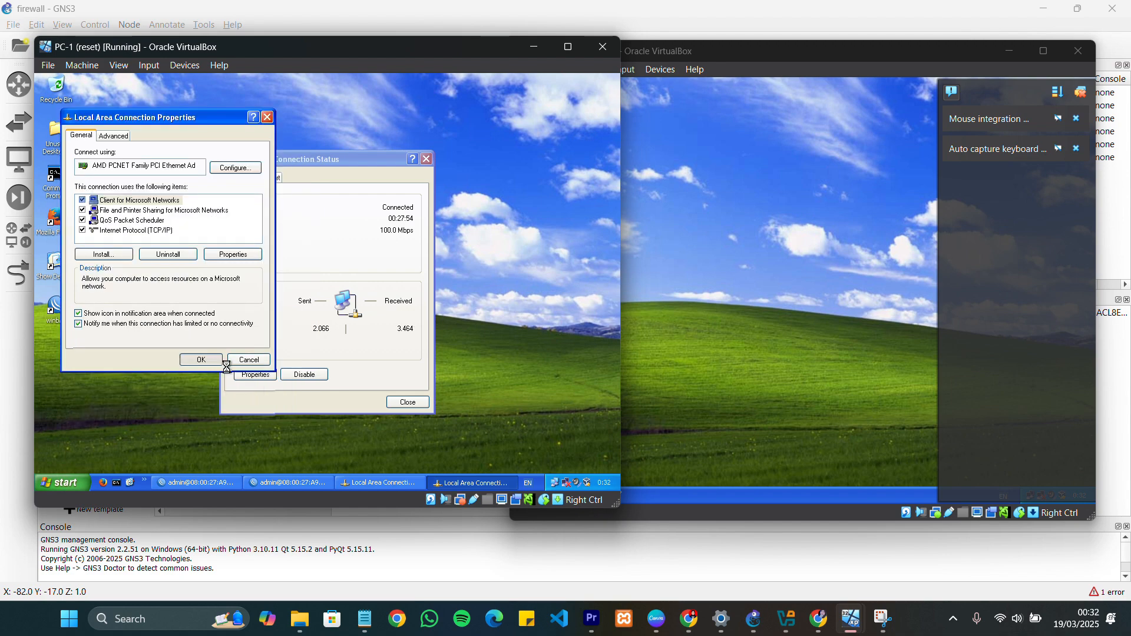
pyautogui.click(702, 274)
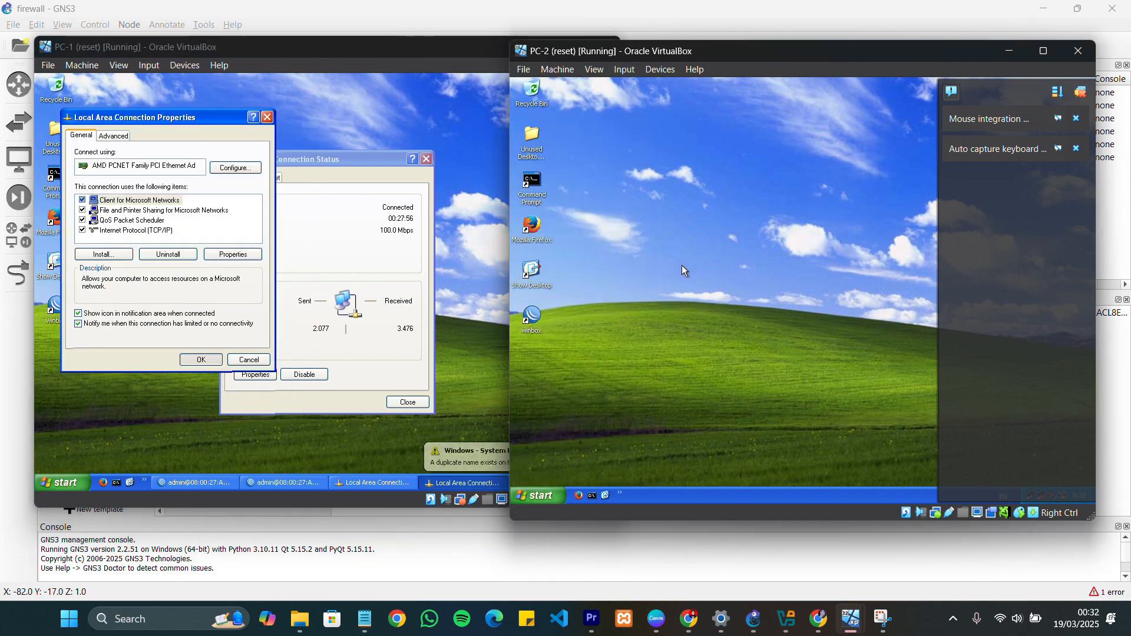
pyautogui.click(464, 402)
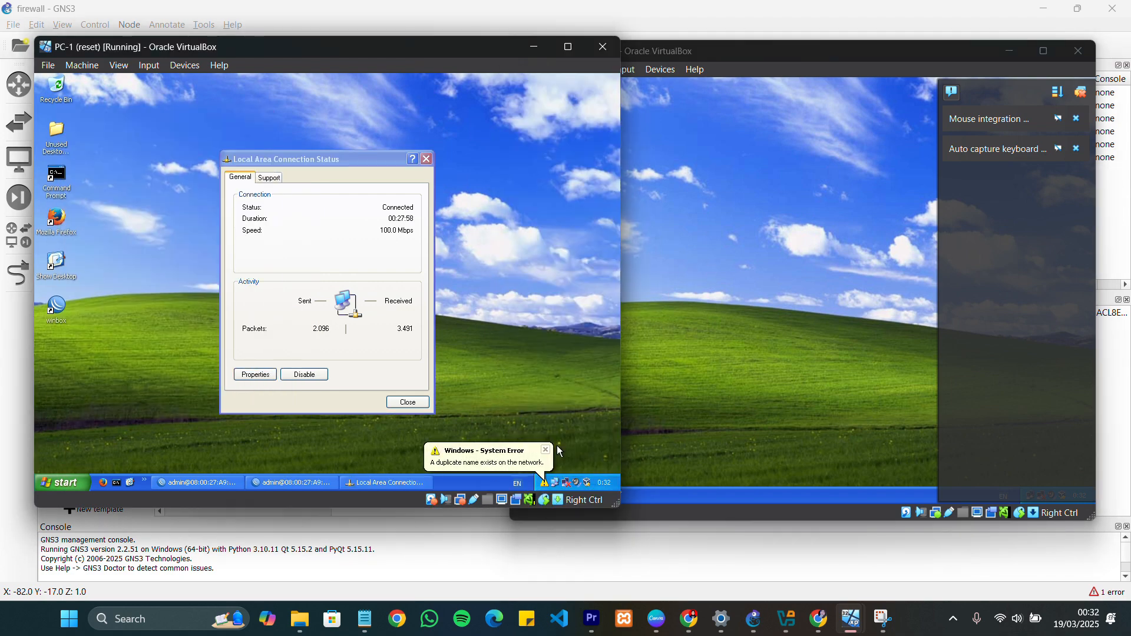
# Dismiss PC-2's VirtualBox notifications and switch its Local Area Connection's TCP/IP settings to a manually specified IP address
pyautogui.click(687, 335)
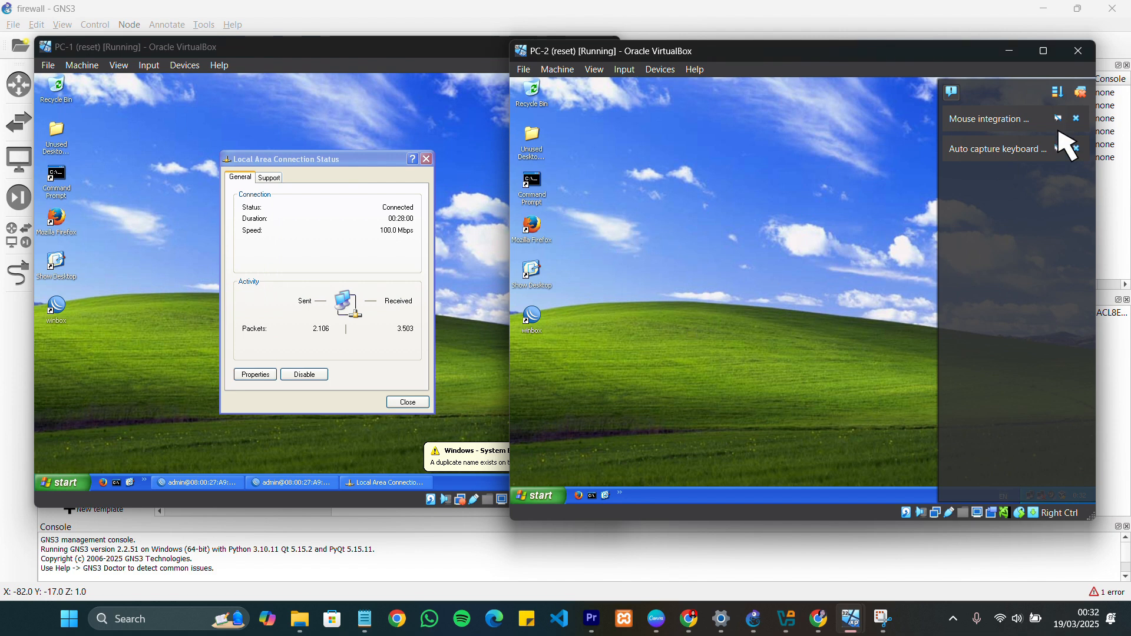
pyautogui.click(1082, 95)
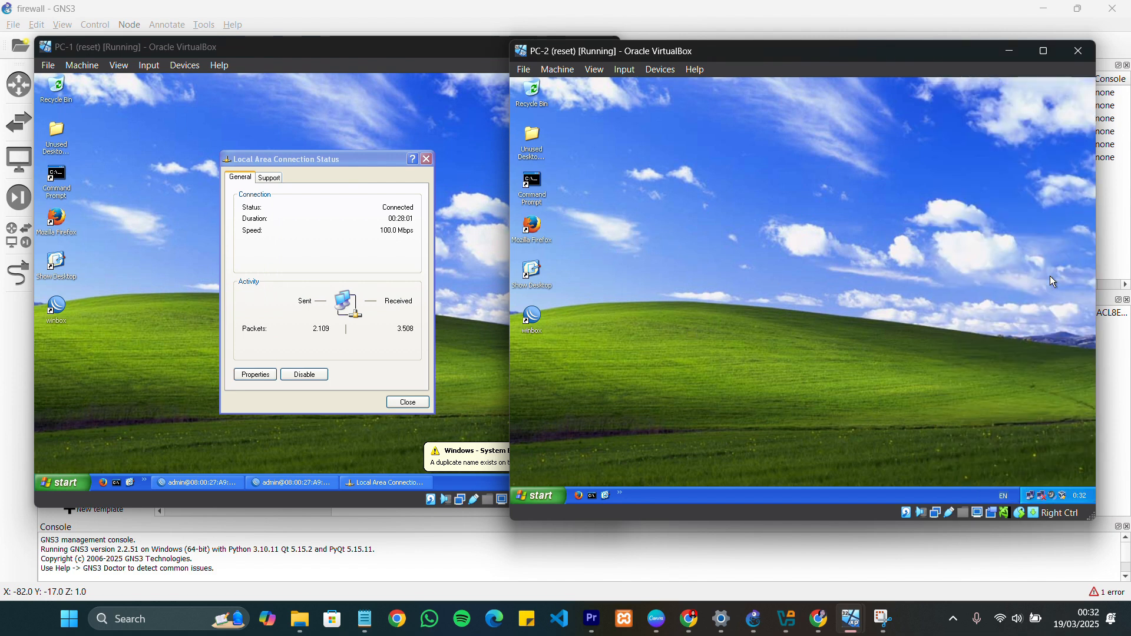
pyautogui.click(1037, 496)
pyautogui.click(730, 383)
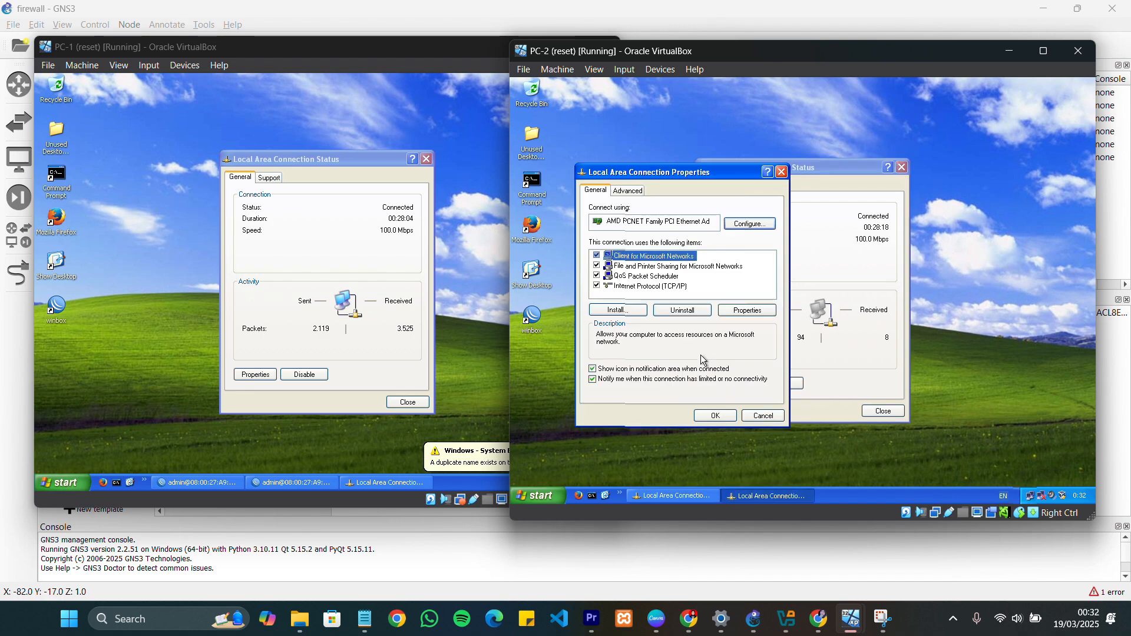
pyautogui.doubleClick(658, 290)
pyautogui.click(659, 299)
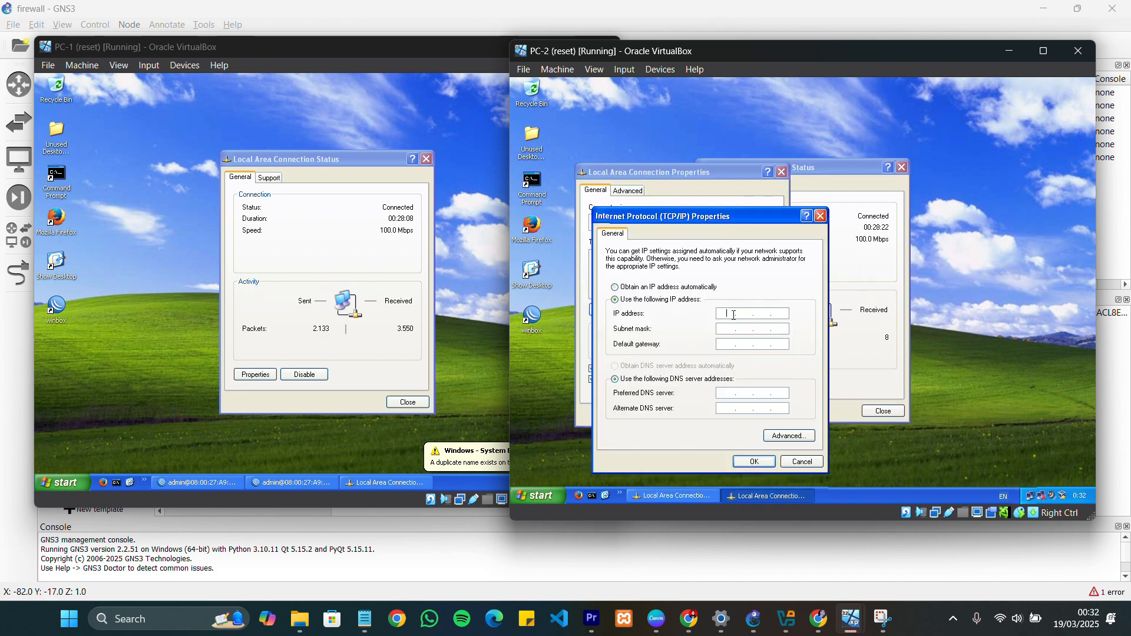
# Set PC-2's static IP address to 192.168.1.2 with subnet mask 255.255.255.0
pyautogui.write('192 . ')
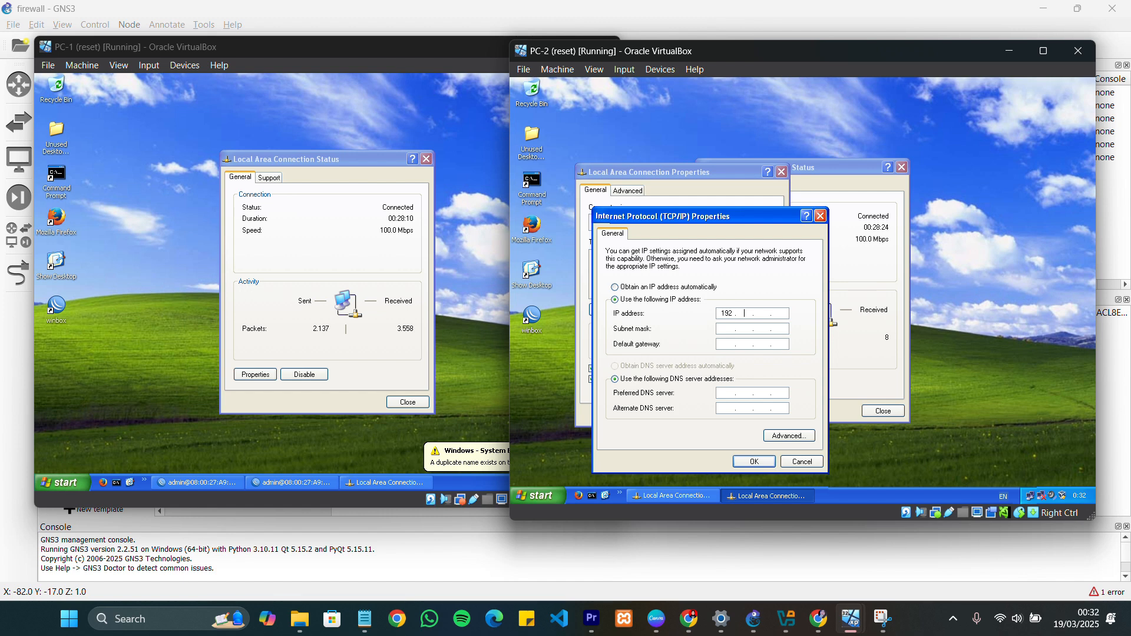
pyautogui.write('168 . 1 . 2')
pyautogui.press('Tab')
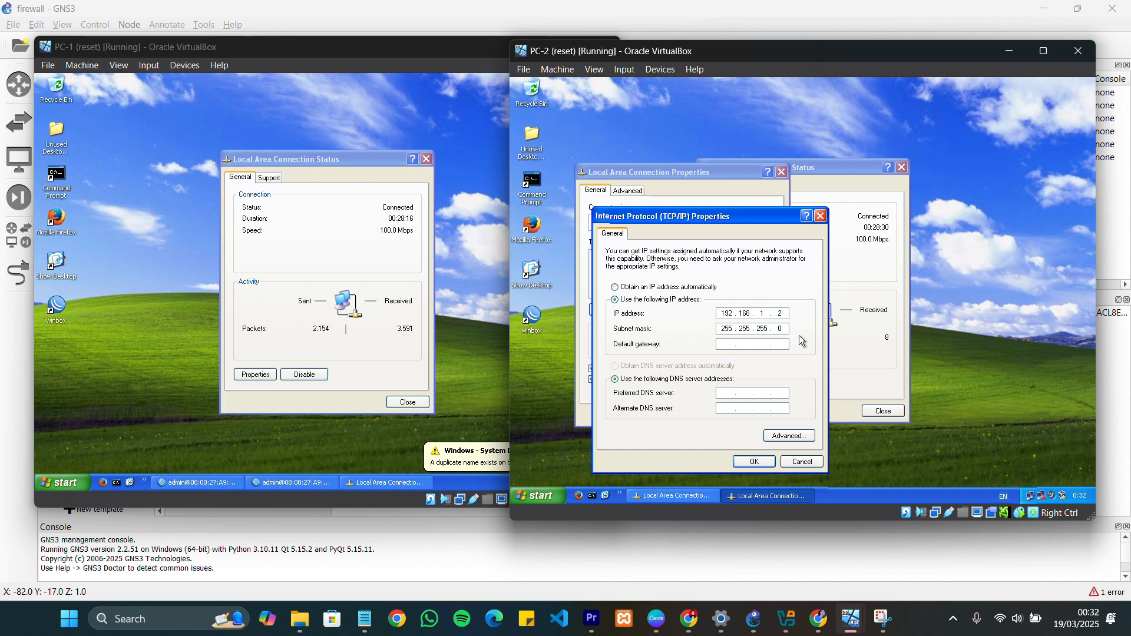
# Set PC-2's default gateway and preferred DNS server to 192.168.1.254 and accept the TCP/IP settings
pyautogui.click(727, 346)
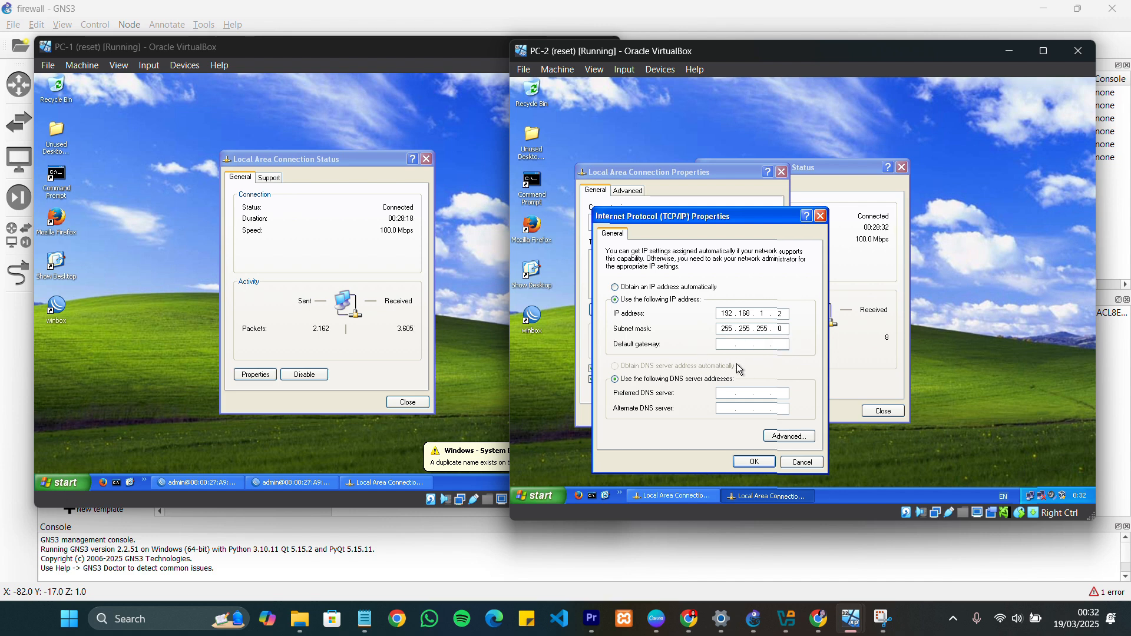
pyautogui.write('192 . 168 . 1 . 254')
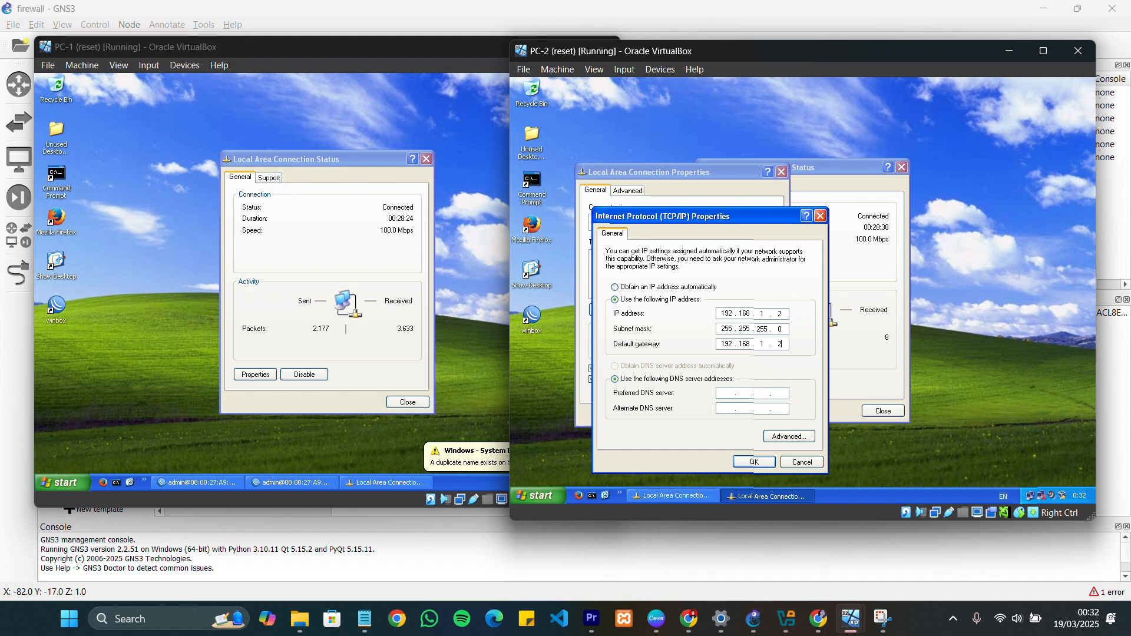
pyautogui.click(735, 399)
pyautogui.write('192.168.1.')
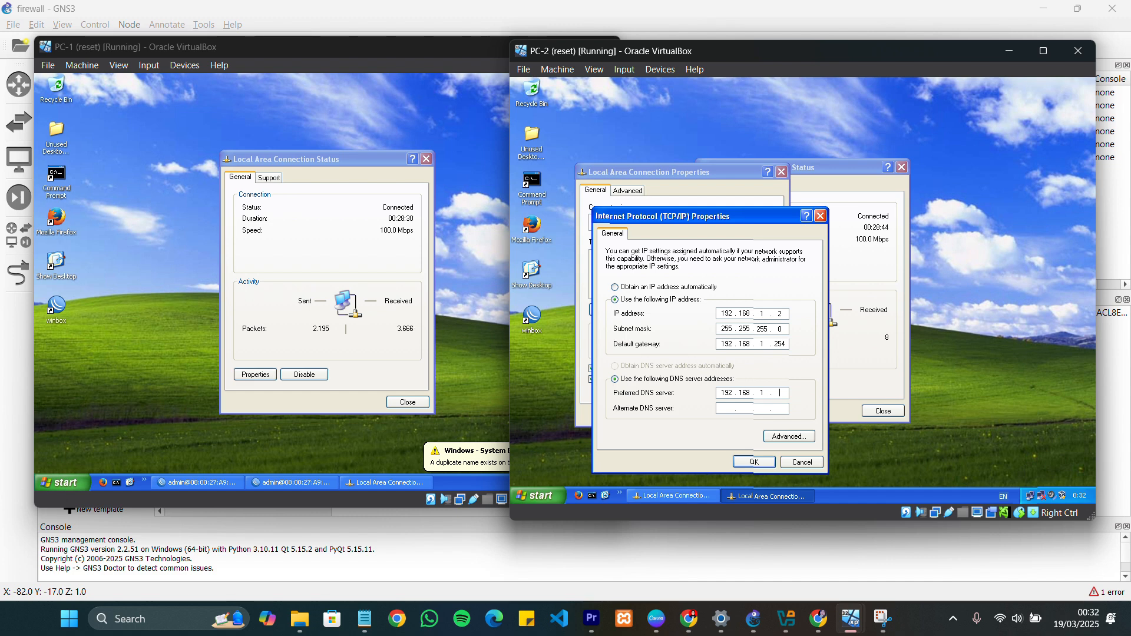
pyautogui.write('254')
pyautogui.press('Return')
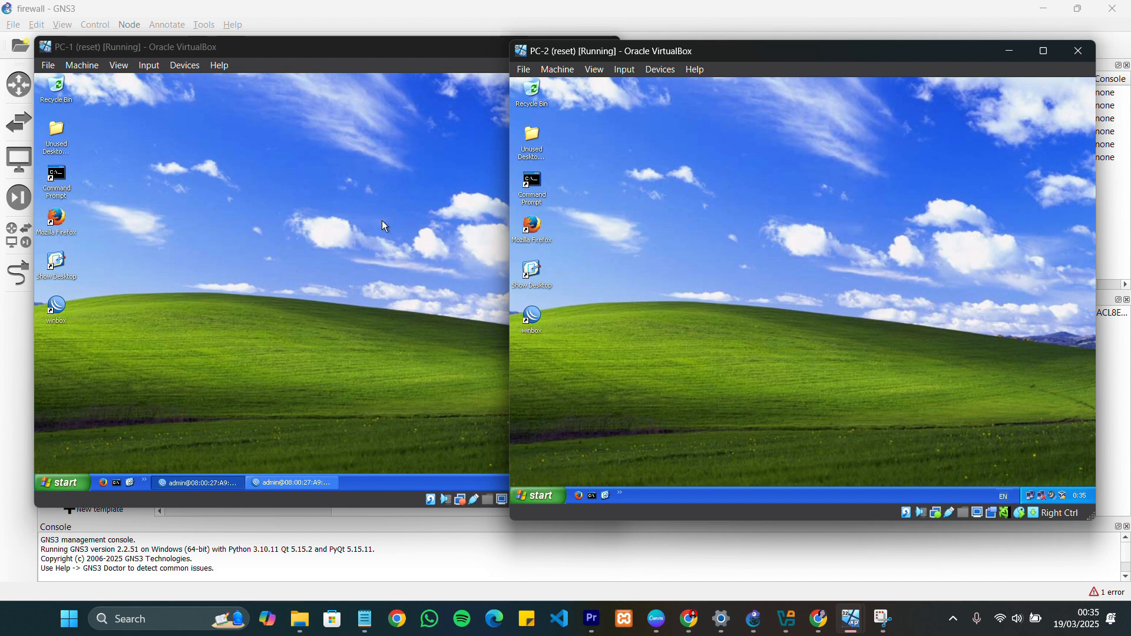
# Ping the gateway 192.168.1.254 from a Command Prompt on PC-1
pyautogui.doubleClick(59, 183)
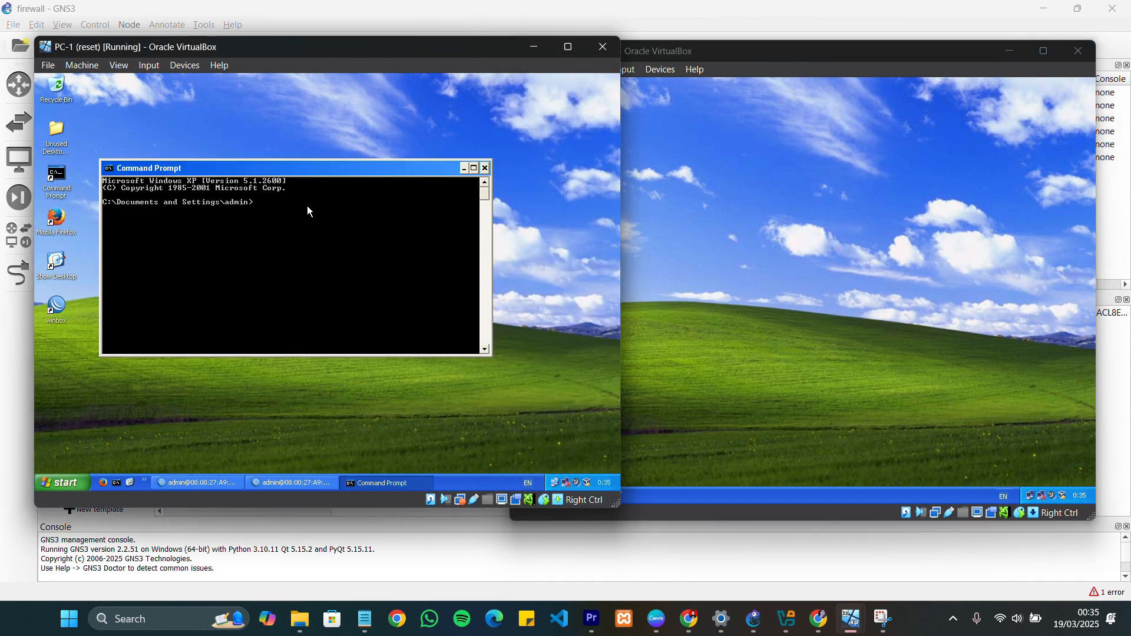
pyautogui.write('ping 192')
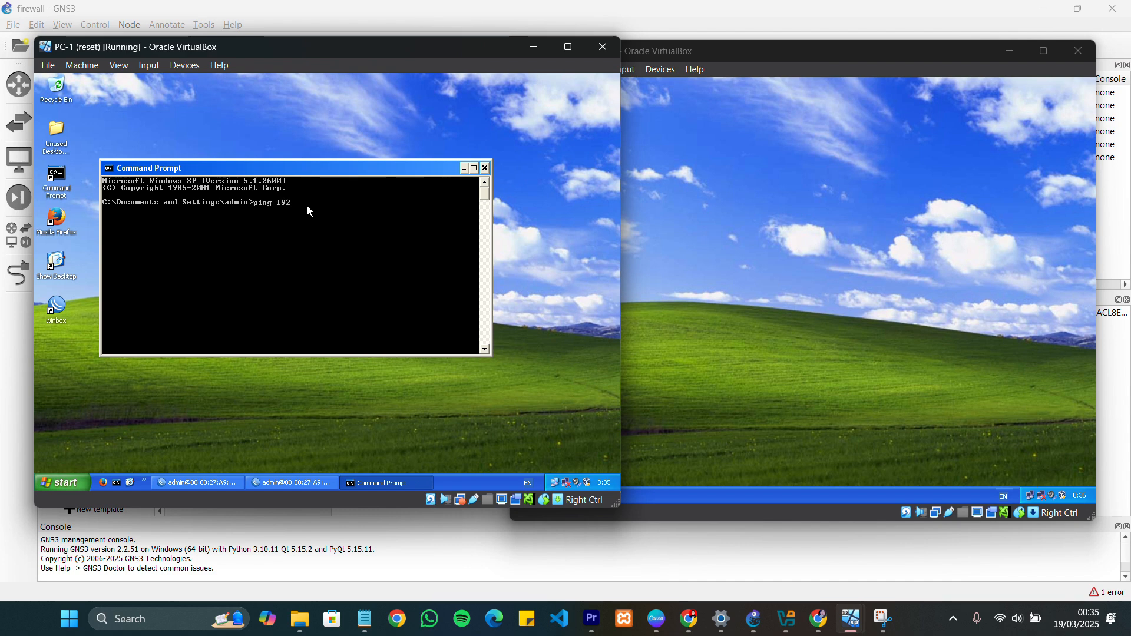
pyautogui.write('.168.1.254')
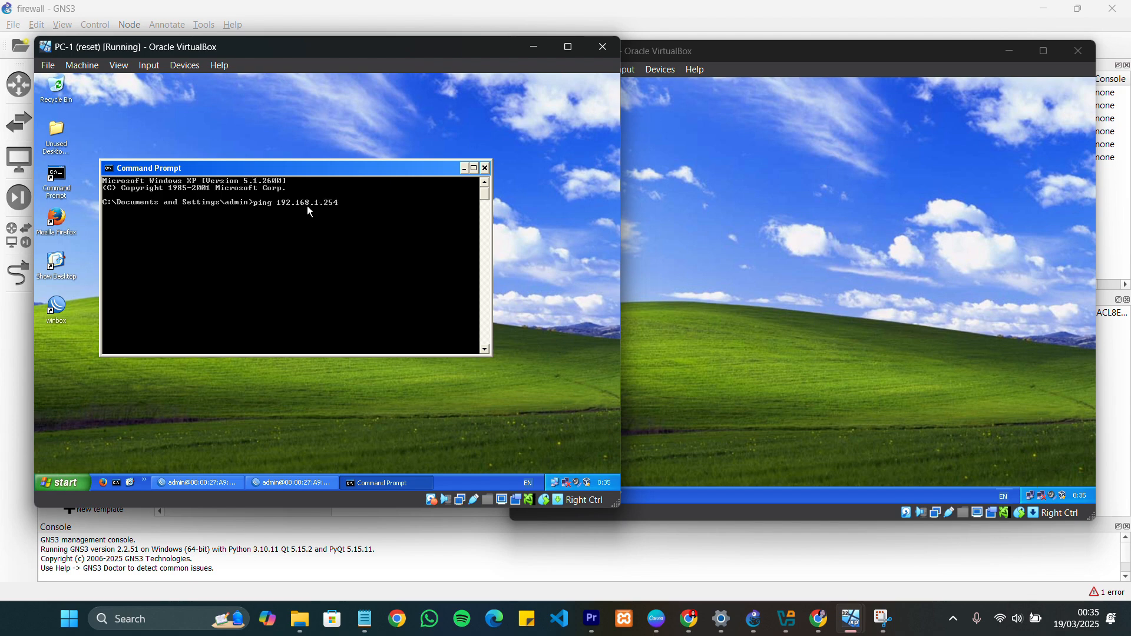
pyautogui.press('Return')
# Ping the gateway 192.168.1.254 from a Command Prompt on PC-2
pyautogui.click(711, 231)
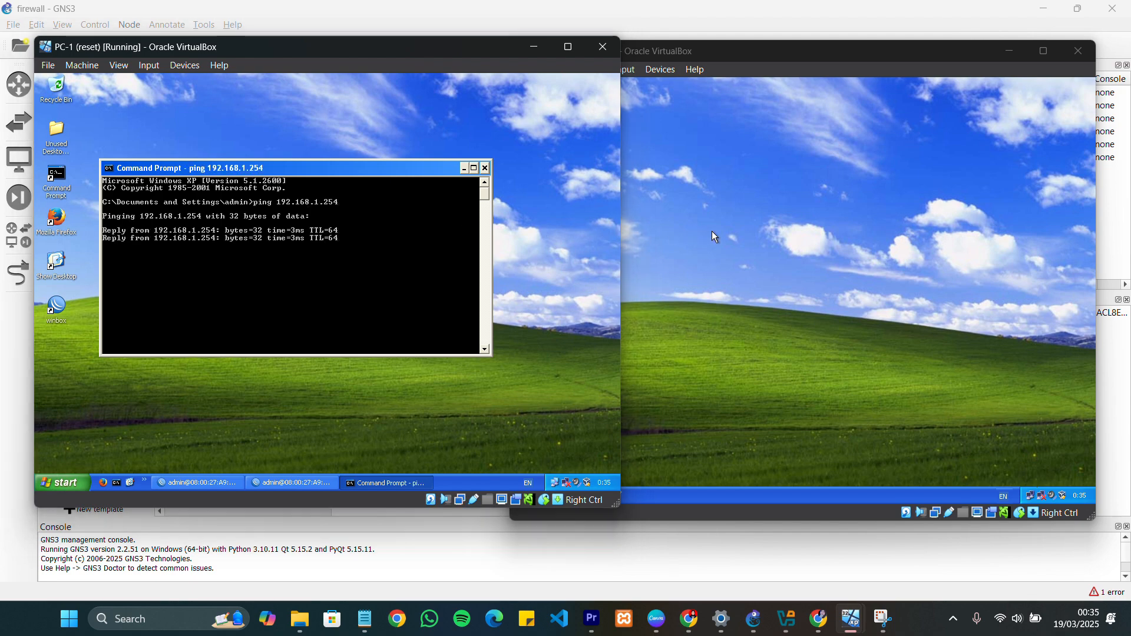
pyautogui.doubleClick(546, 187)
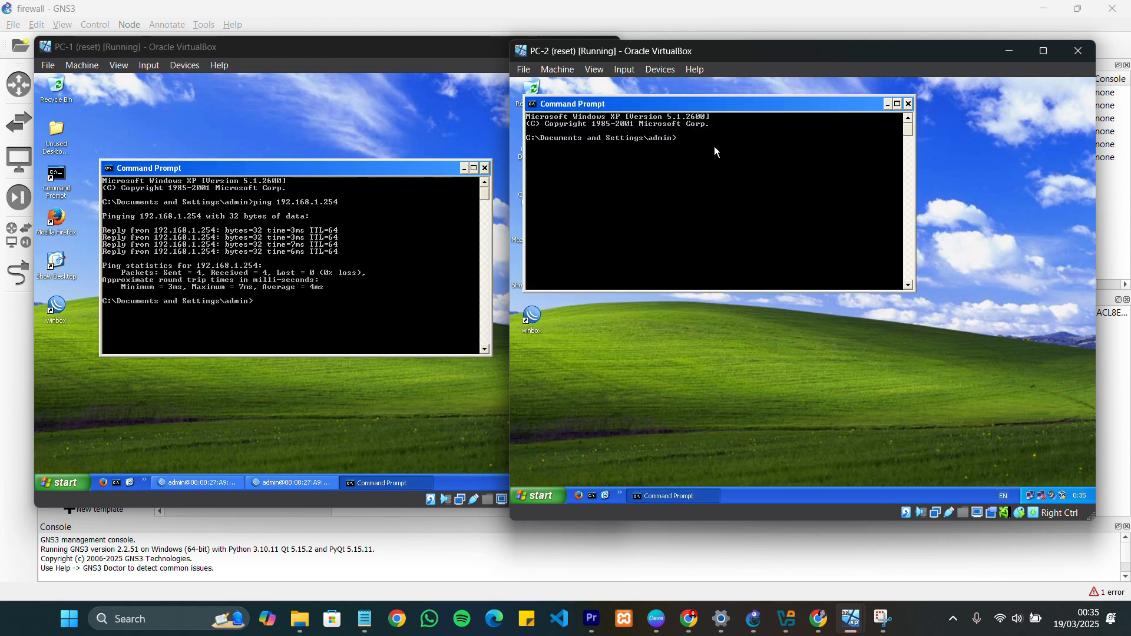
pyautogui.write('ping 192.168.1.254')
pyautogui.press('Return')
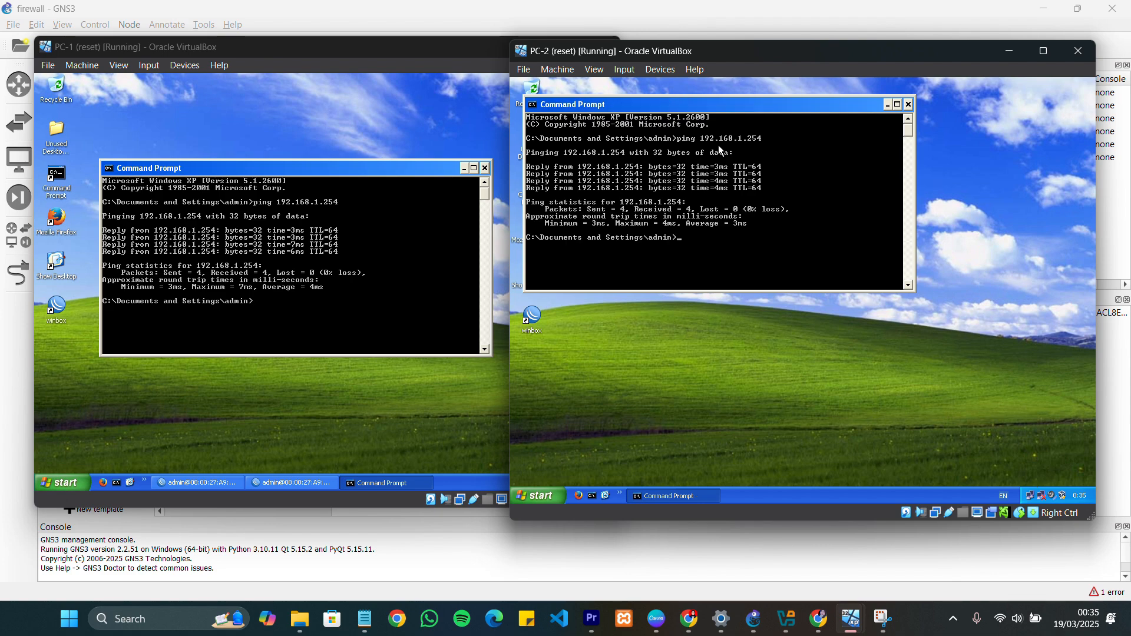
# Test PC-1's internet access by pinging 8.8.8.8 from its Command Prompt
pyautogui.click(328, 303)
pyautogui.write('p')
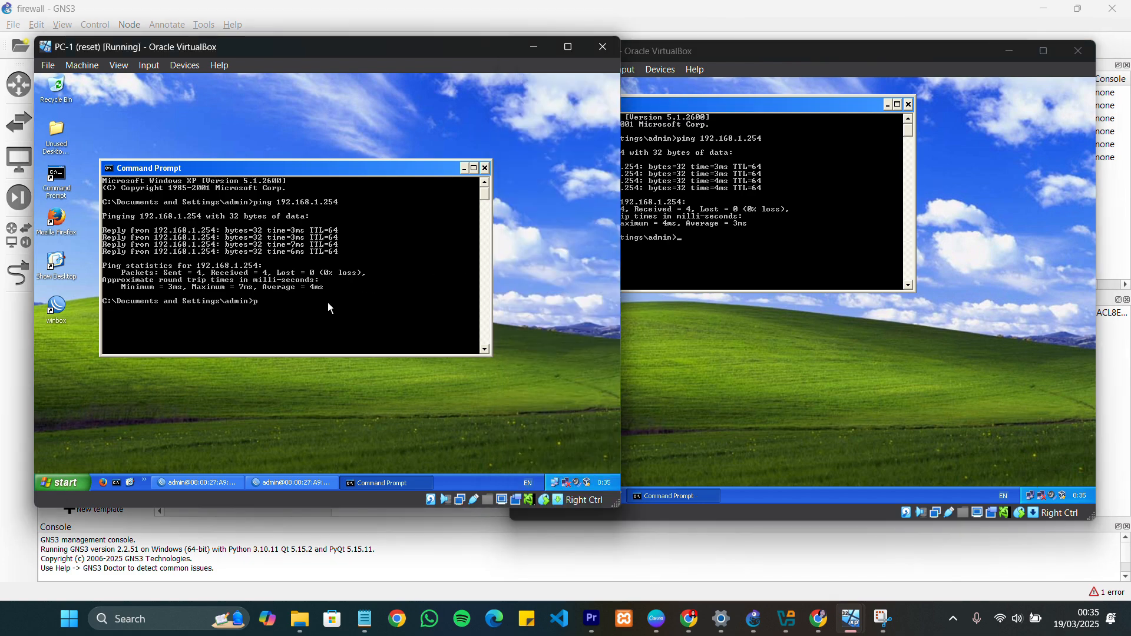
pyautogui.write('ing')
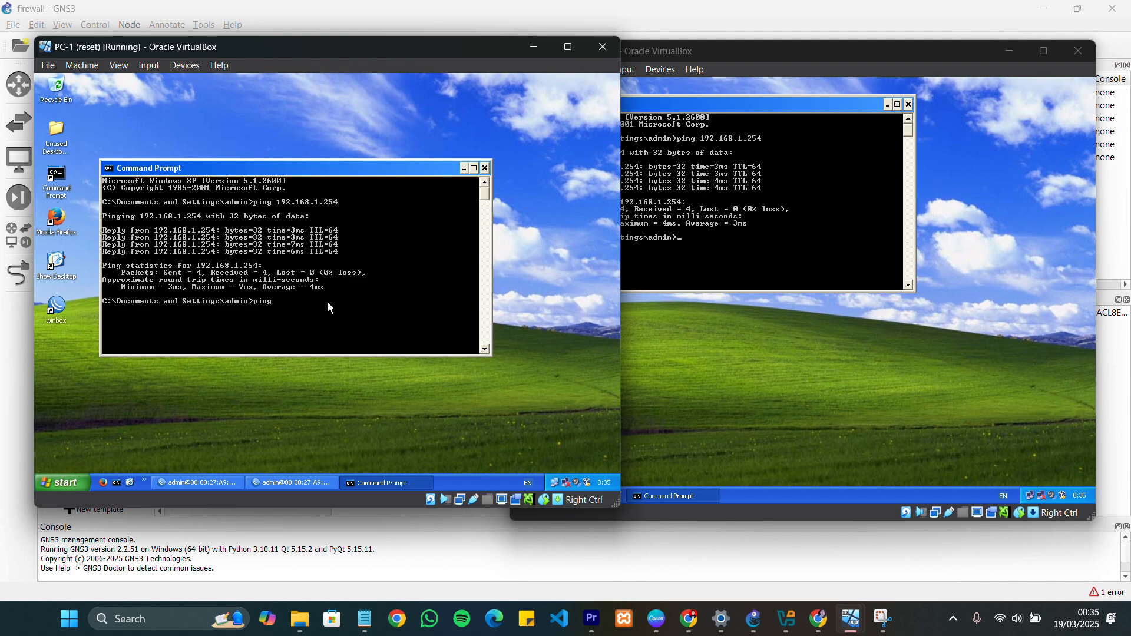
pyautogui.write(' 8.8.8.8')
pyautogui.press('Return')
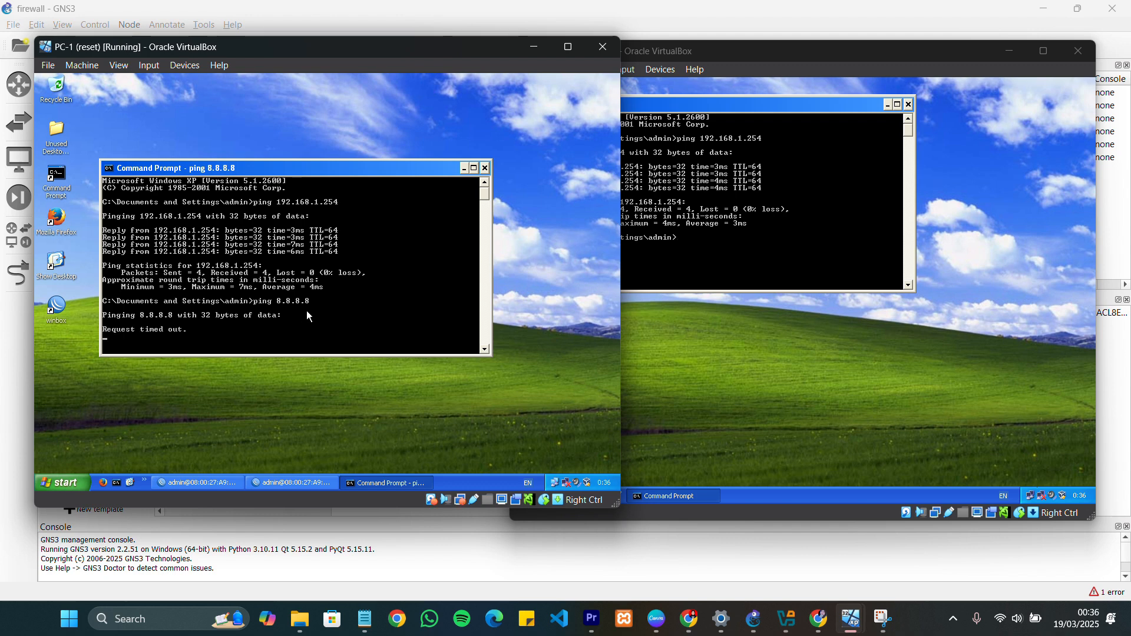
# Test PC-2's internet access by pinging 8.8.8.8 from its Command Prompt
pyautogui.click(639, 222)
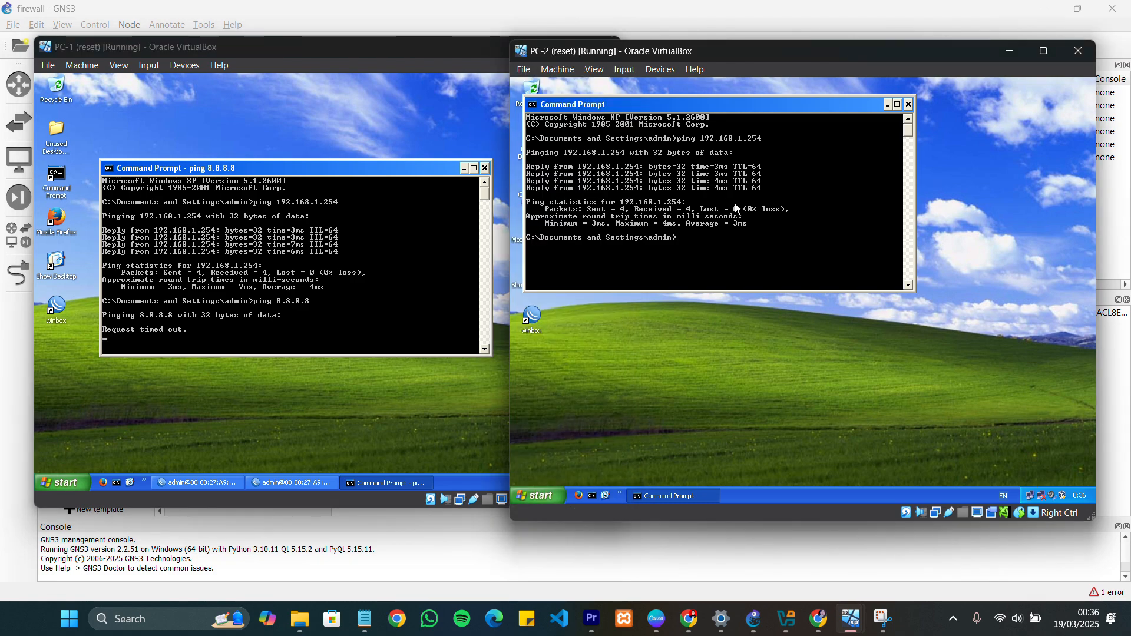
pyautogui.write('ping 8.8.8.8')
pyautogui.press('Return')
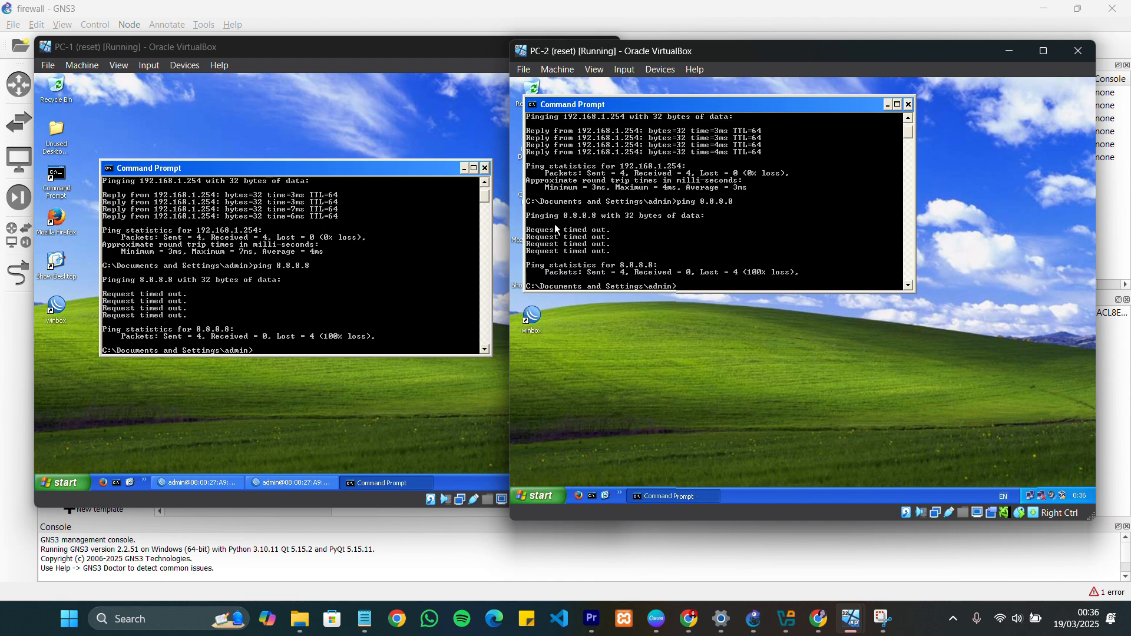
# In WinBox on PC-1, start a new firewall NAT rule with chain srcnat and out interface ether1
pyautogui.click(250, 93)
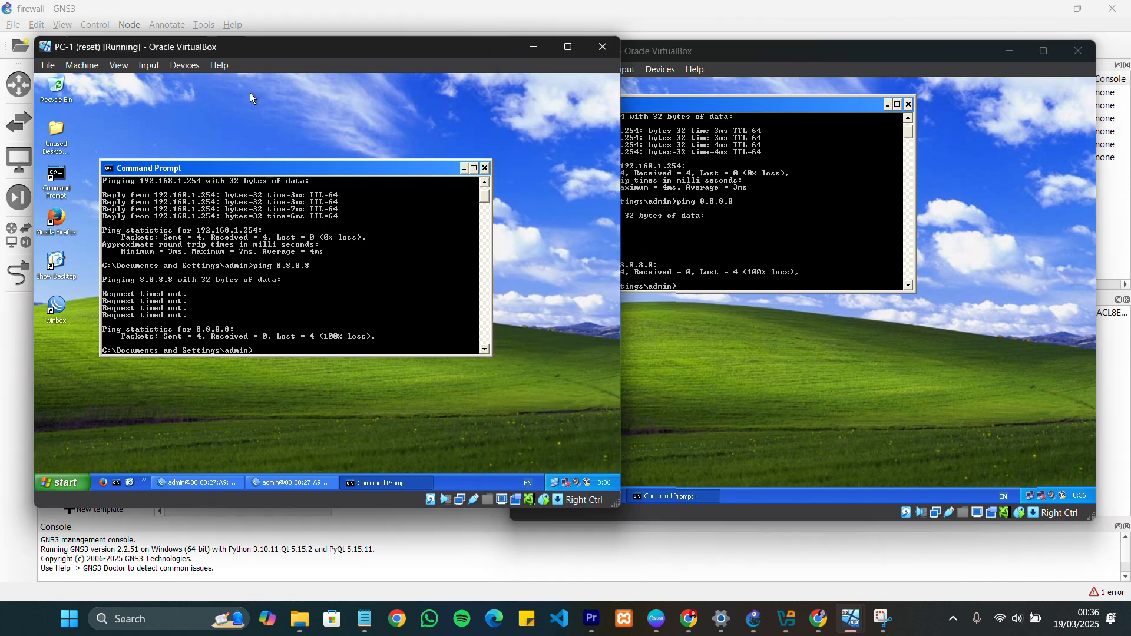
pyautogui.click(312, 486)
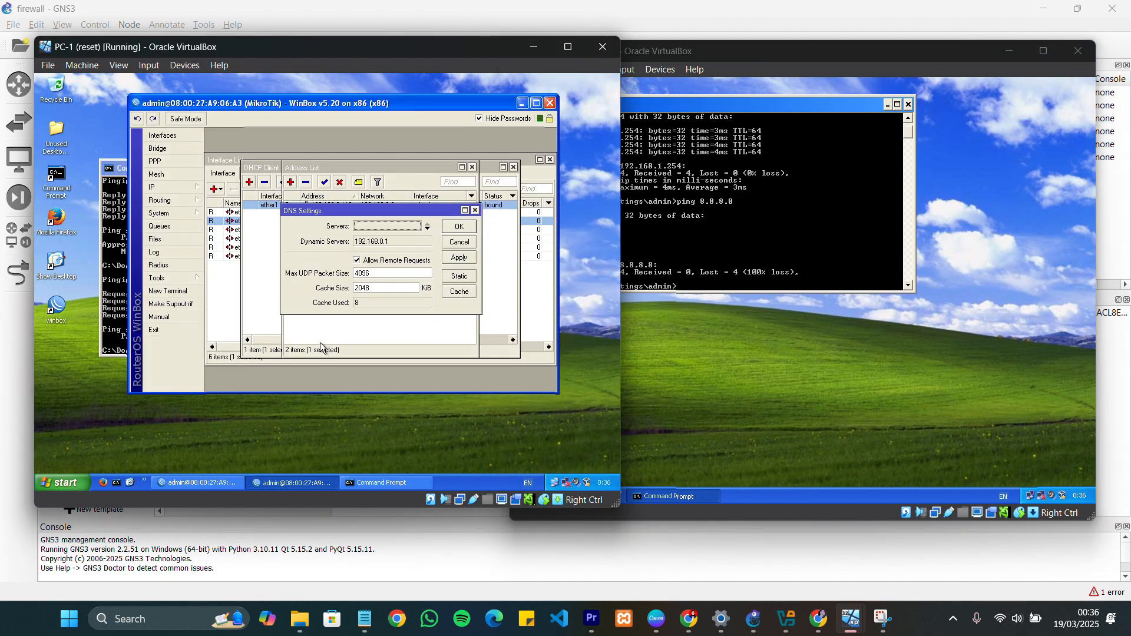
pyautogui.click(171, 186)
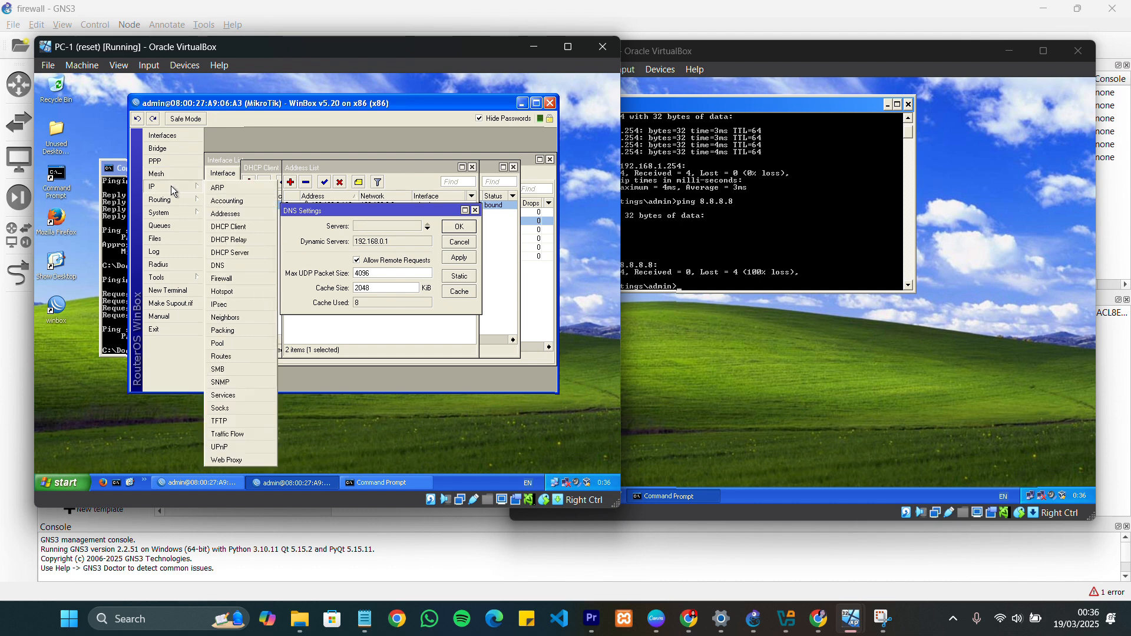
pyautogui.click(249, 278)
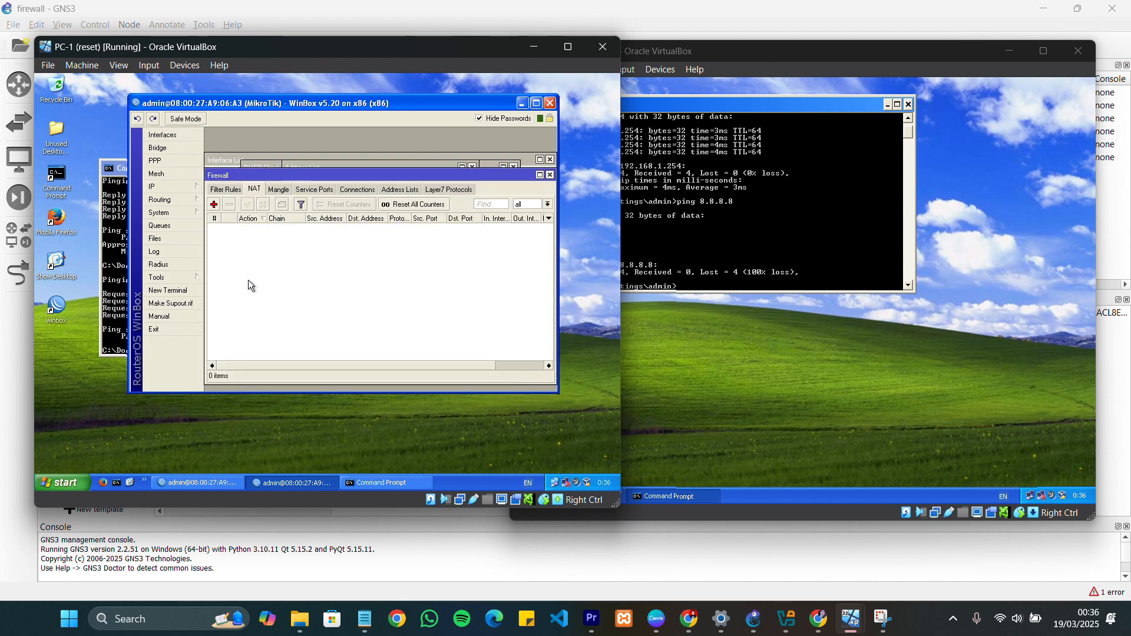
pyautogui.click(216, 205)
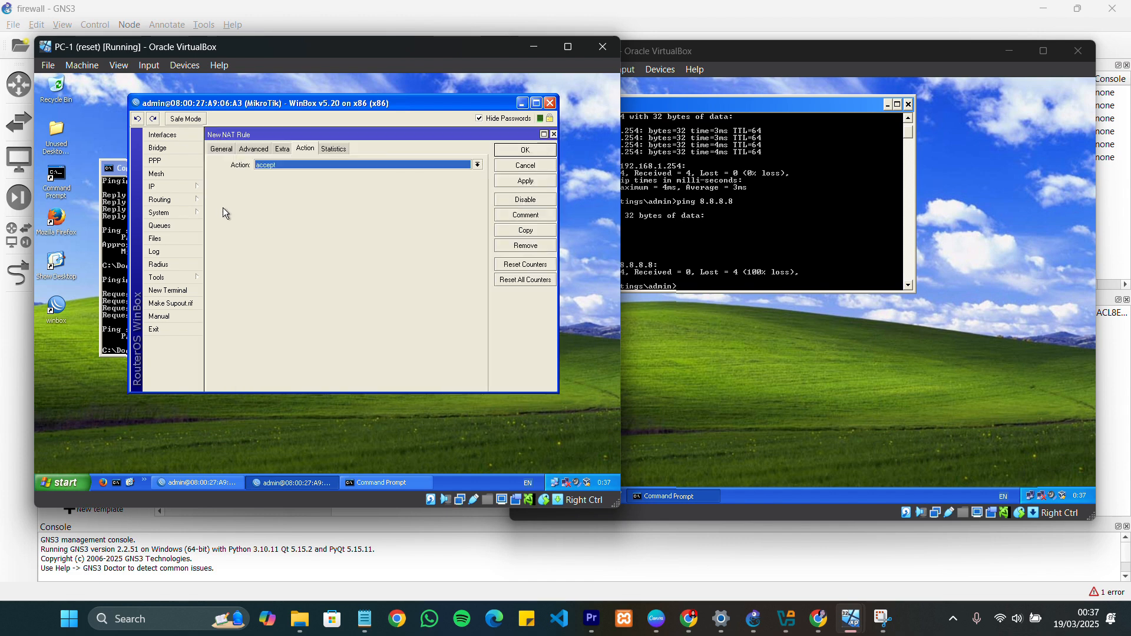
pyautogui.click(222, 148)
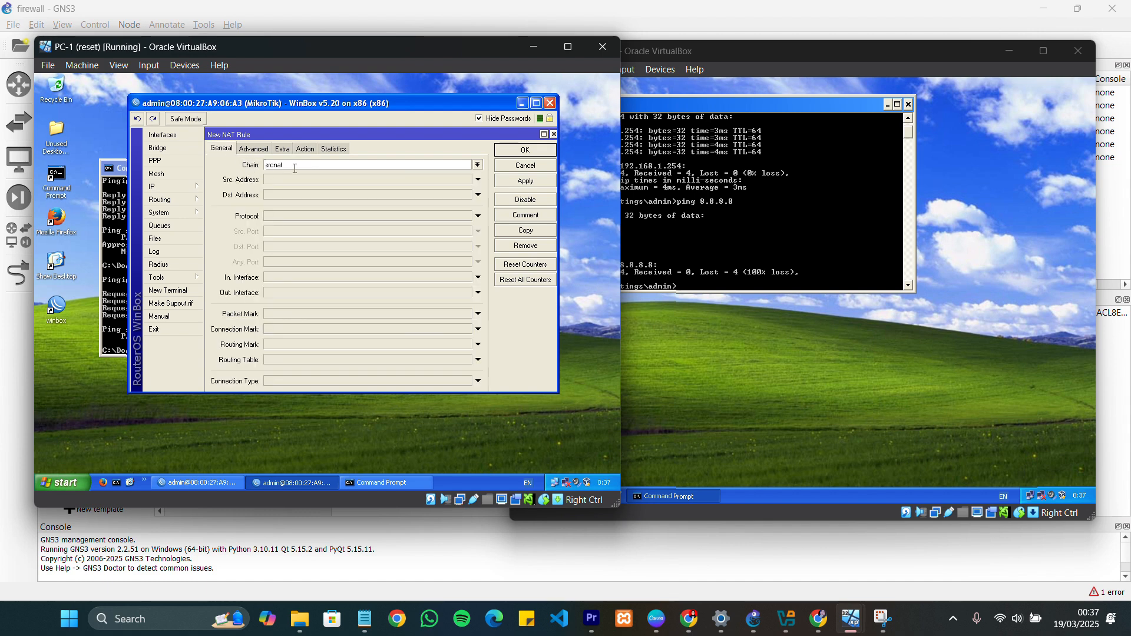
pyautogui.click(479, 166)
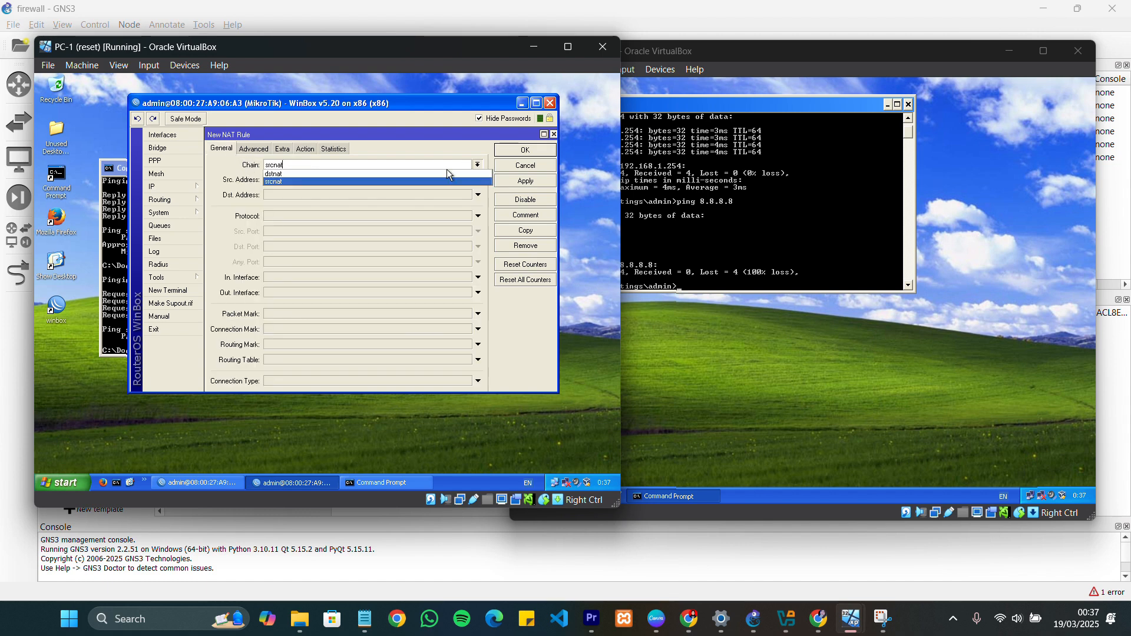
pyautogui.click(278, 183)
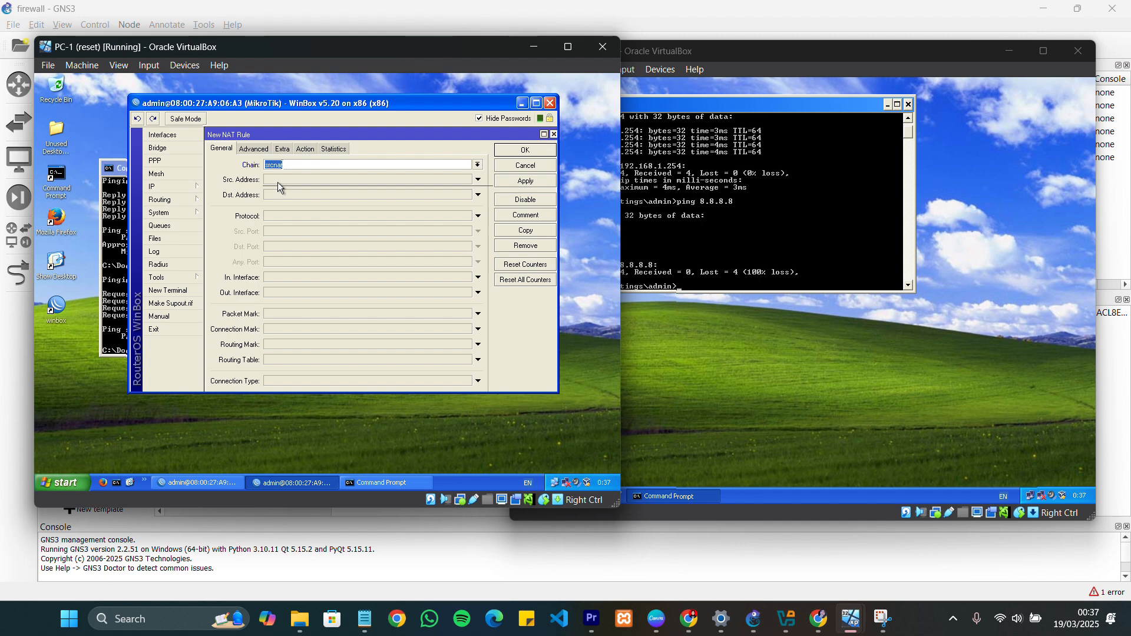
pyautogui.click(295, 293)
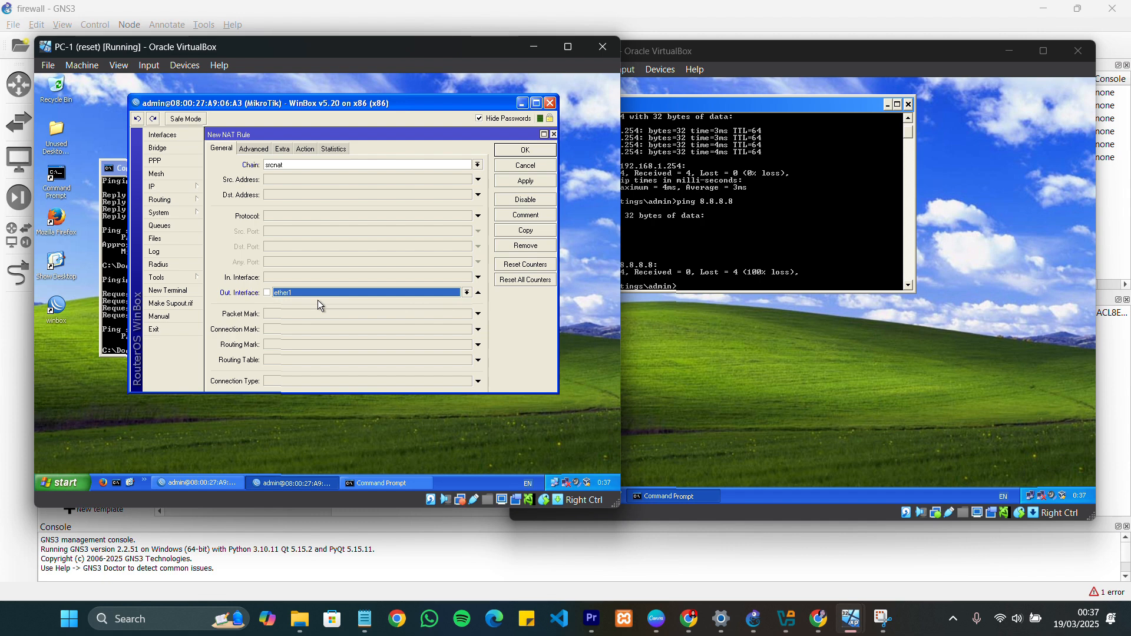
# Set the new NAT rule's action to masquerade and save the rule
pyautogui.click(302, 149)
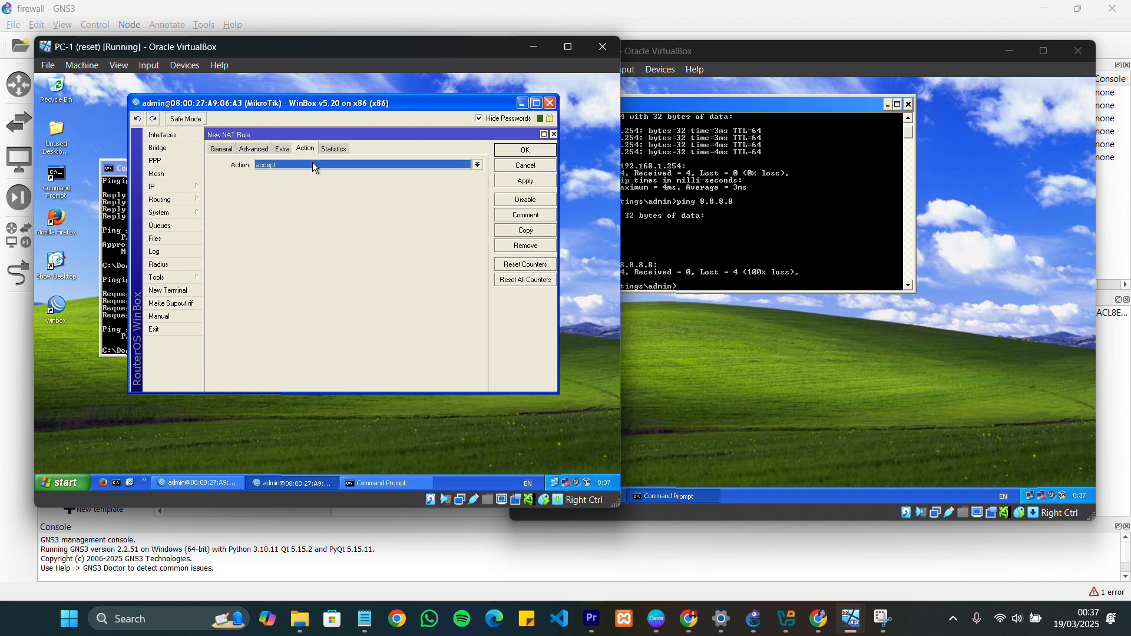
pyautogui.click(312, 165)
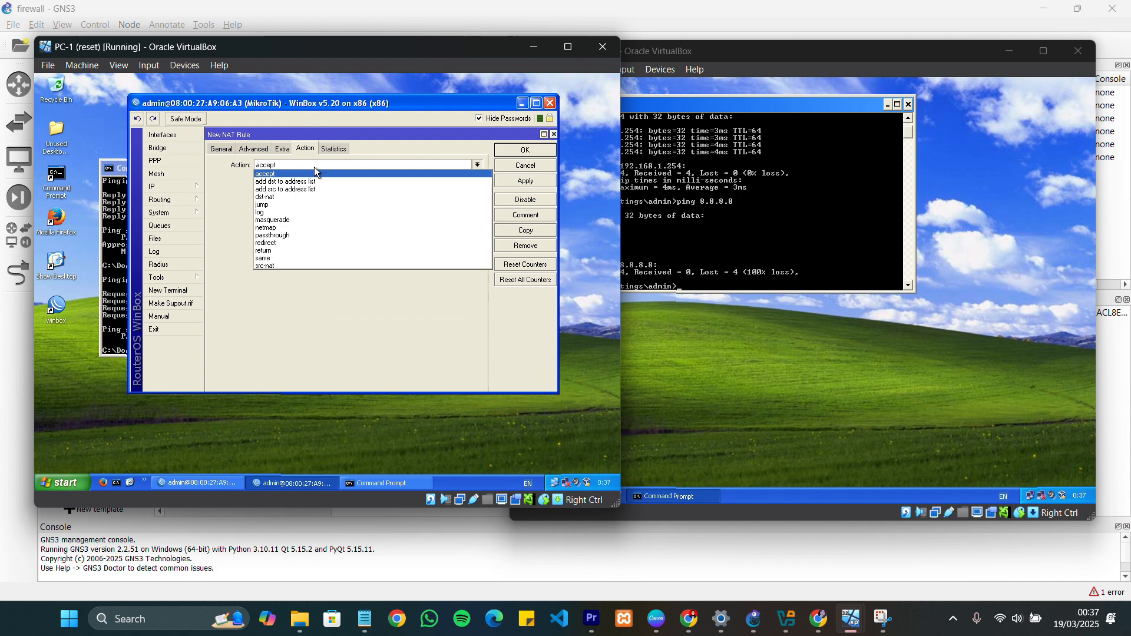
pyautogui.click(290, 221)
pyautogui.click(527, 152)
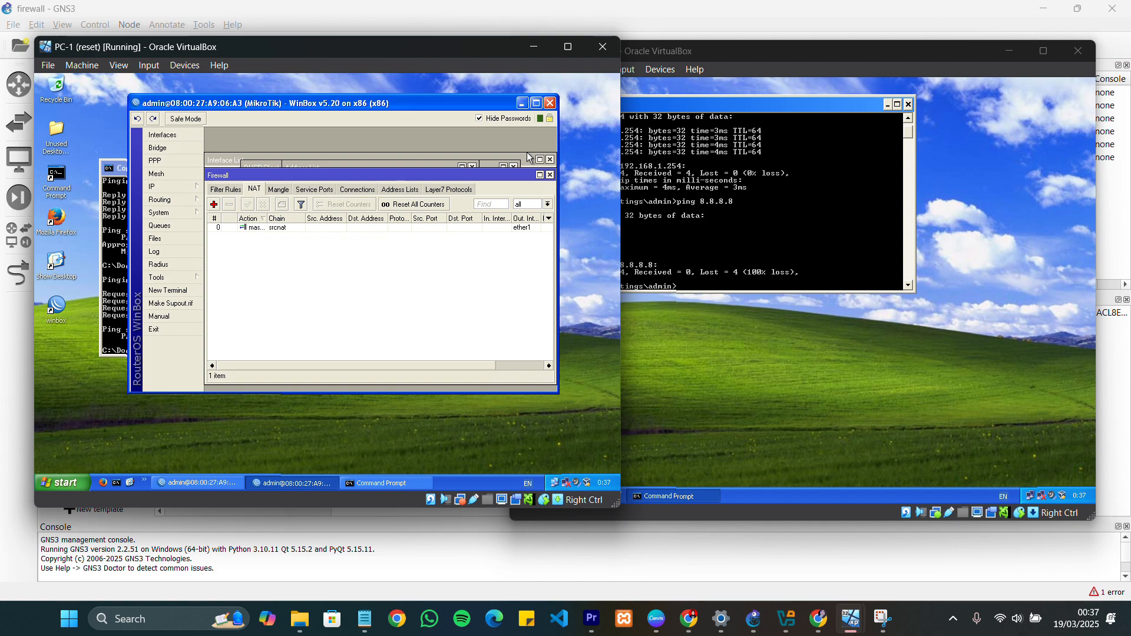
# Retest PC-1's internet access by pinging 8.8.8.8 again from its Command Prompt
pyautogui.click(111, 324)
pyautogui.scroll(-4, 269, 315)
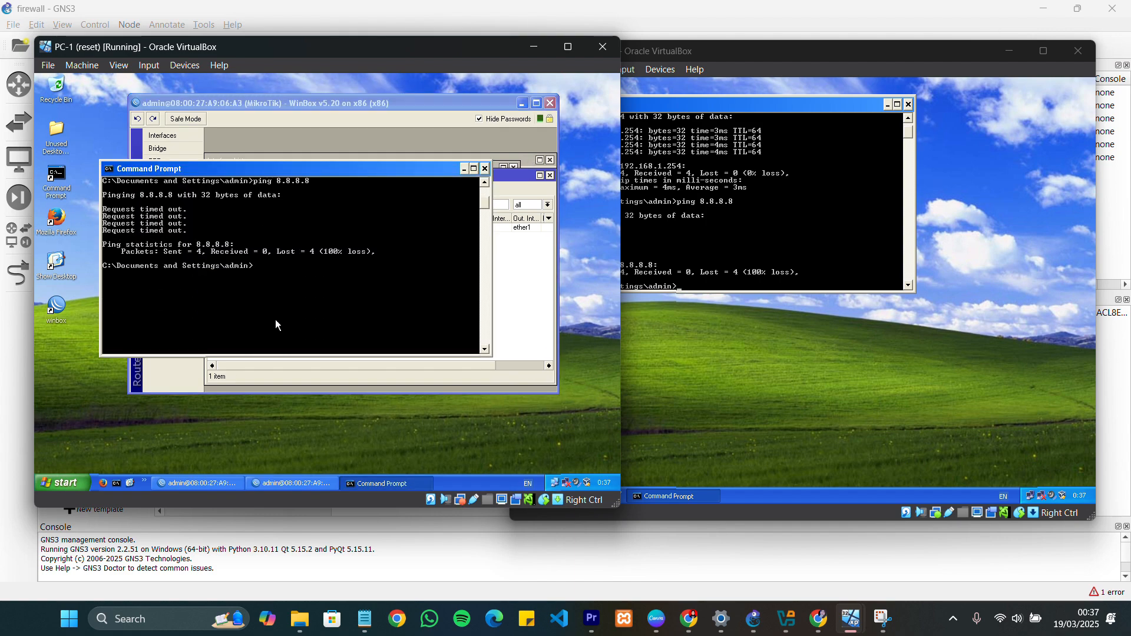
pyautogui.press('Up')
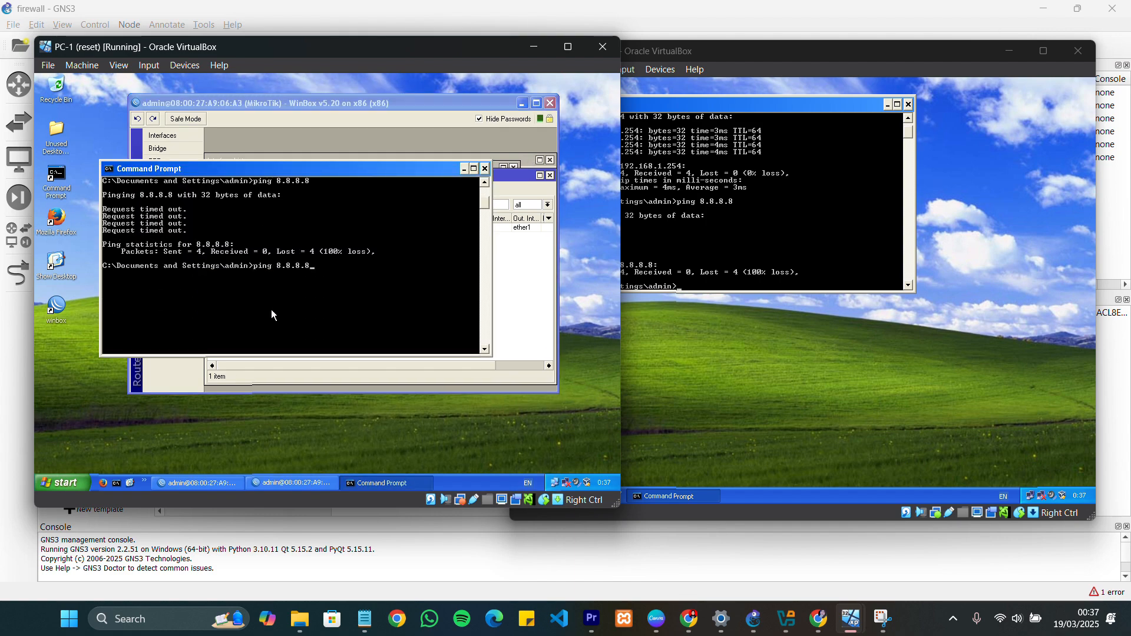
pyautogui.press('Return')
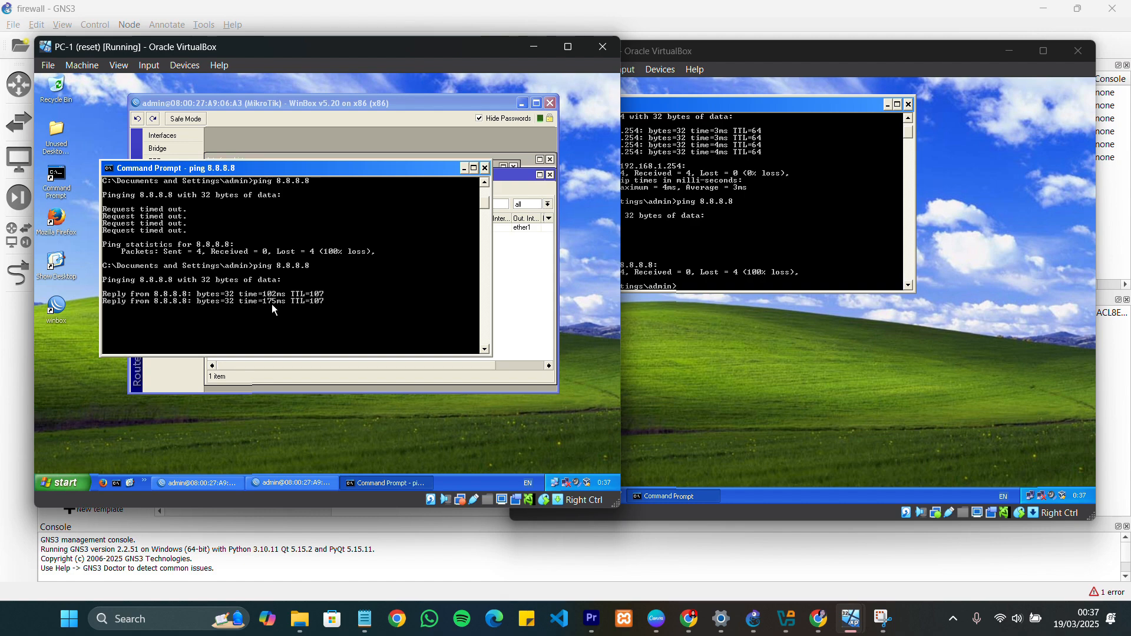
# Retest PC-2's internet access by pinging 8.8.8.8 again from its Command Prompt
pyautogui.click(703, 224)
pyautogui.scroll(-5, 701, 225)
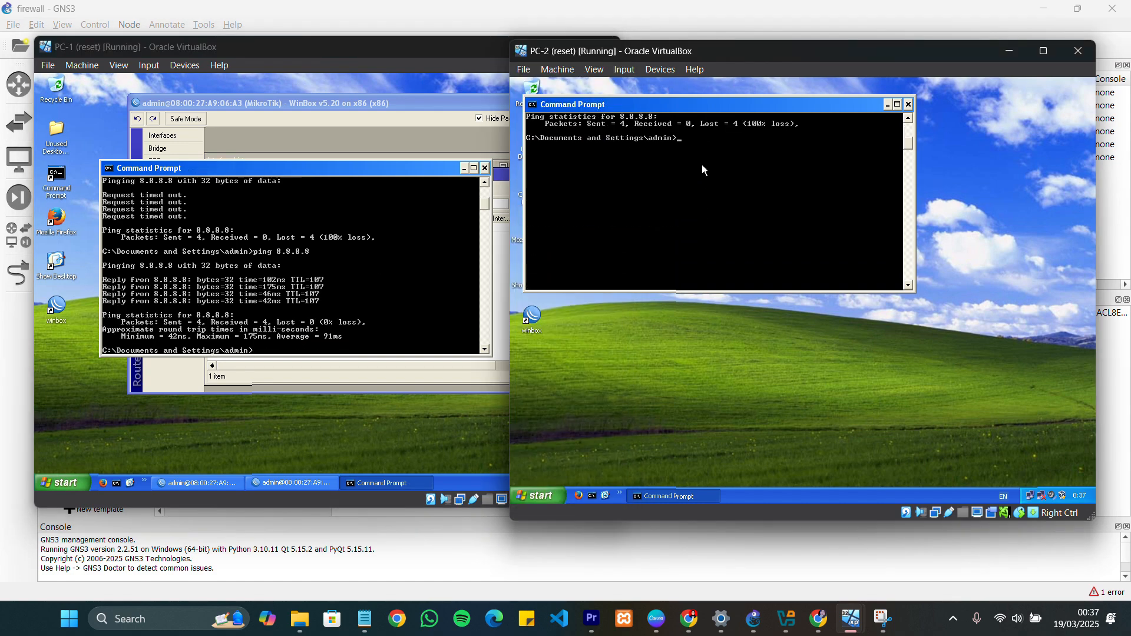
pyautogui.scroll(1, 703, 168)
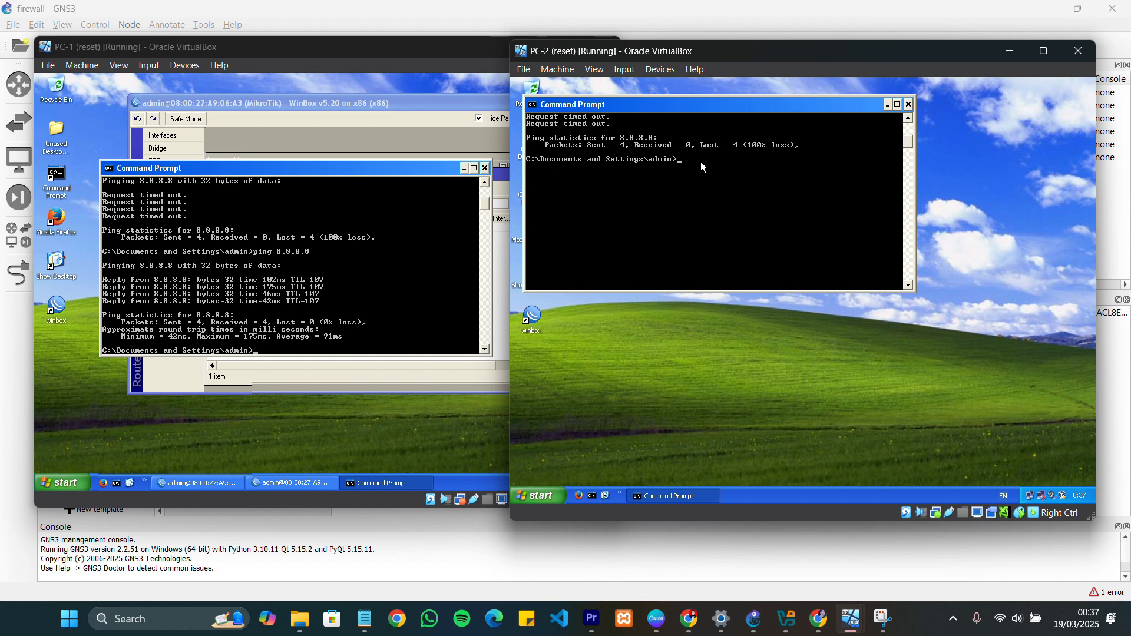
pyautogui.press('Return')
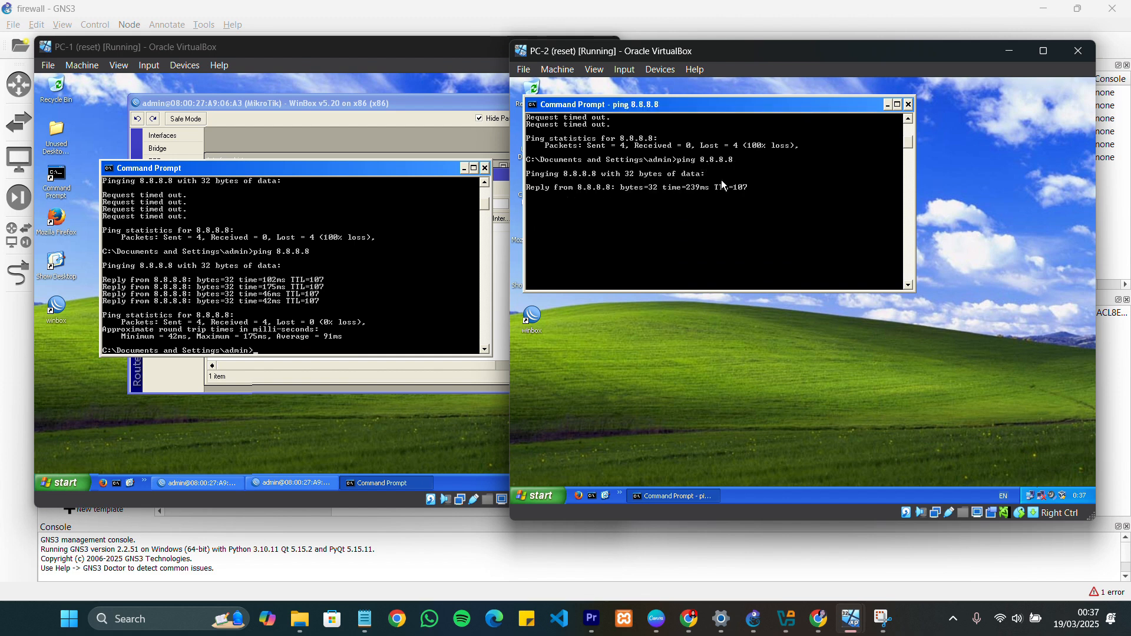
pyautogui.scroll(-3, 299, 307)
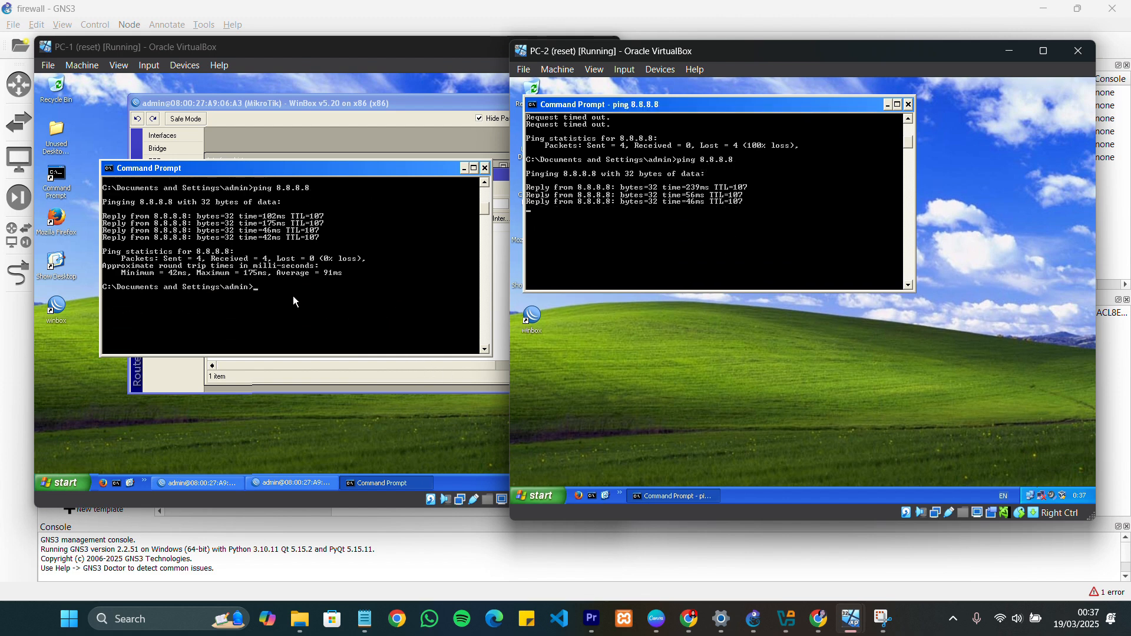
# Test name resolution on PC-2 by pinging google.co.id from its Command Prompt
pyautogui.press('Up')
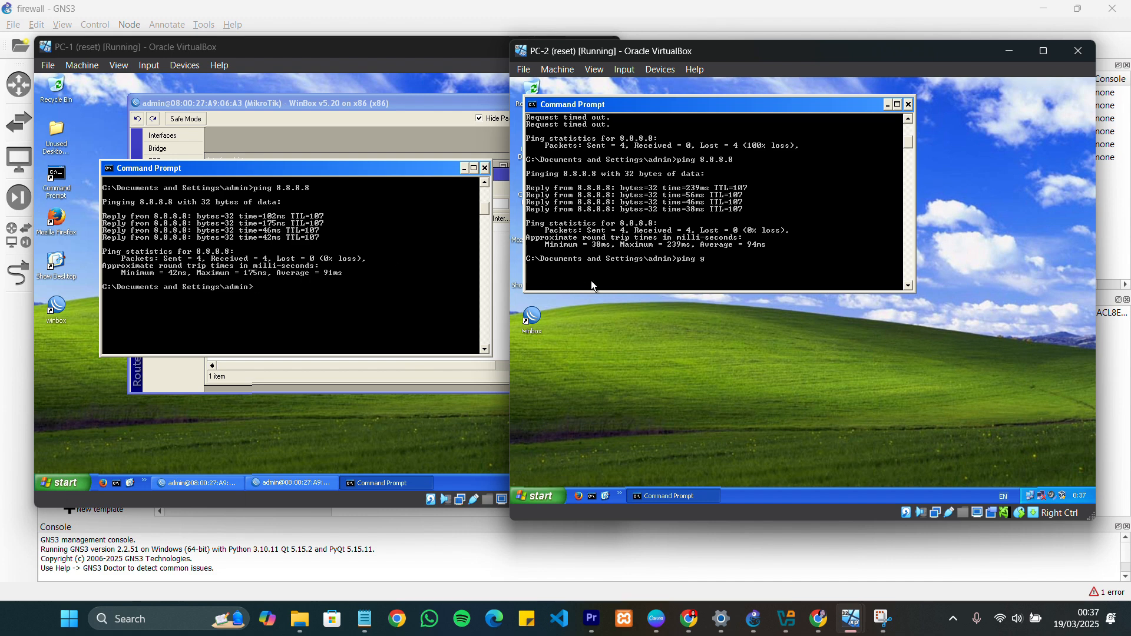
pyautogui.write('google')
pyautogui.write('.ci')
pyautogui.write('o.i')
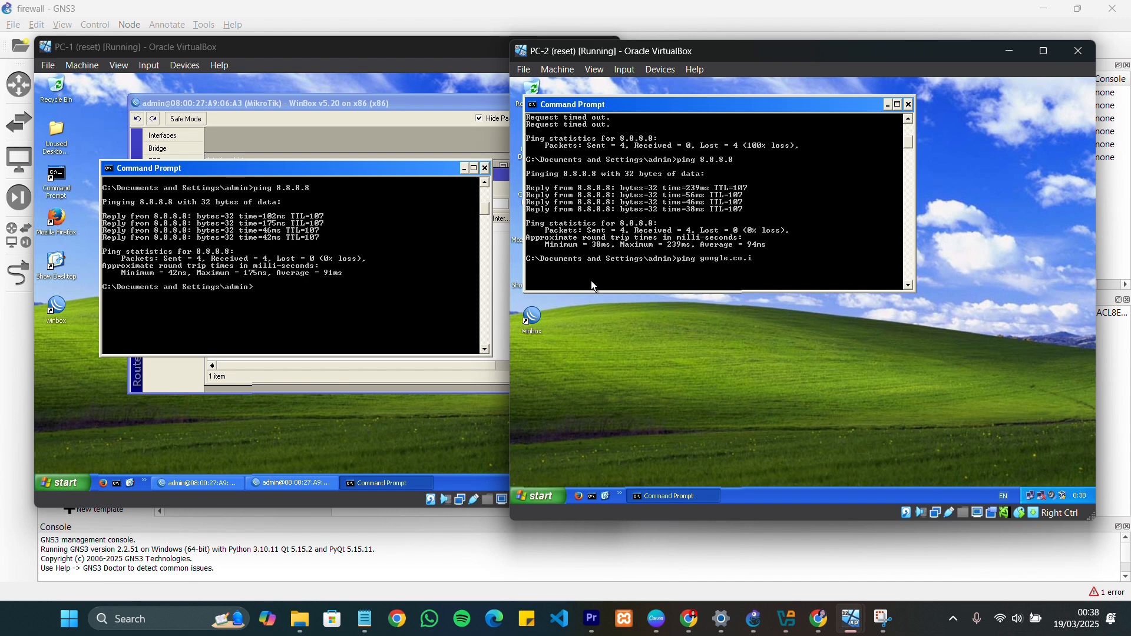
pyautogui.write('d')
pyautogui.press('Return')
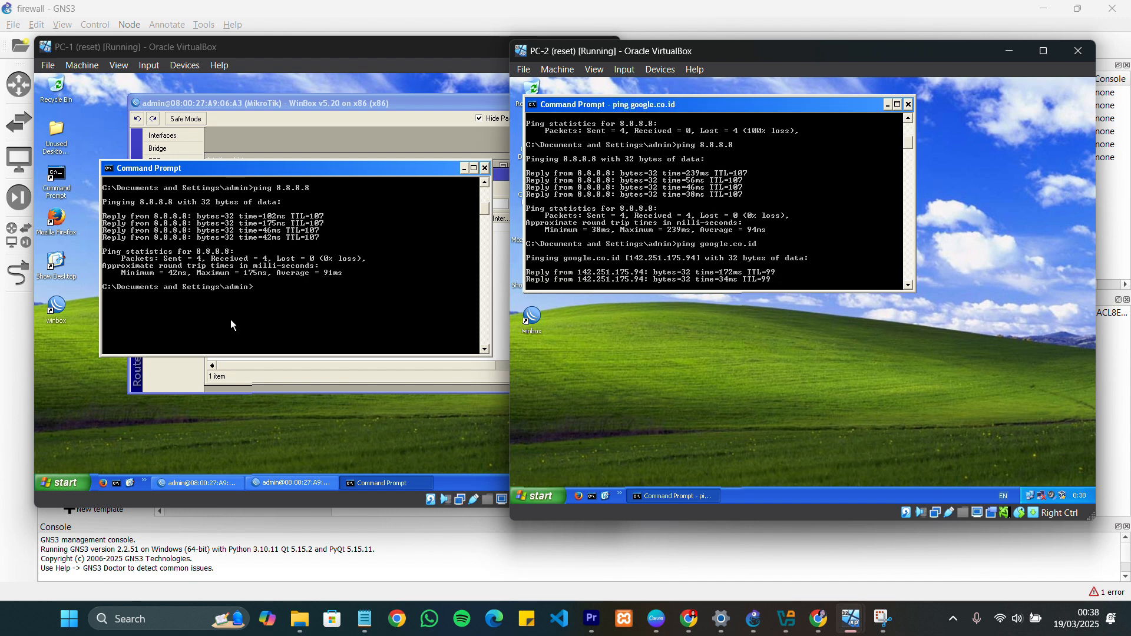
# Test name resolution on PC-1 by pinging google.co.id from its Command Prompt
pyautogui.click(275, 289)
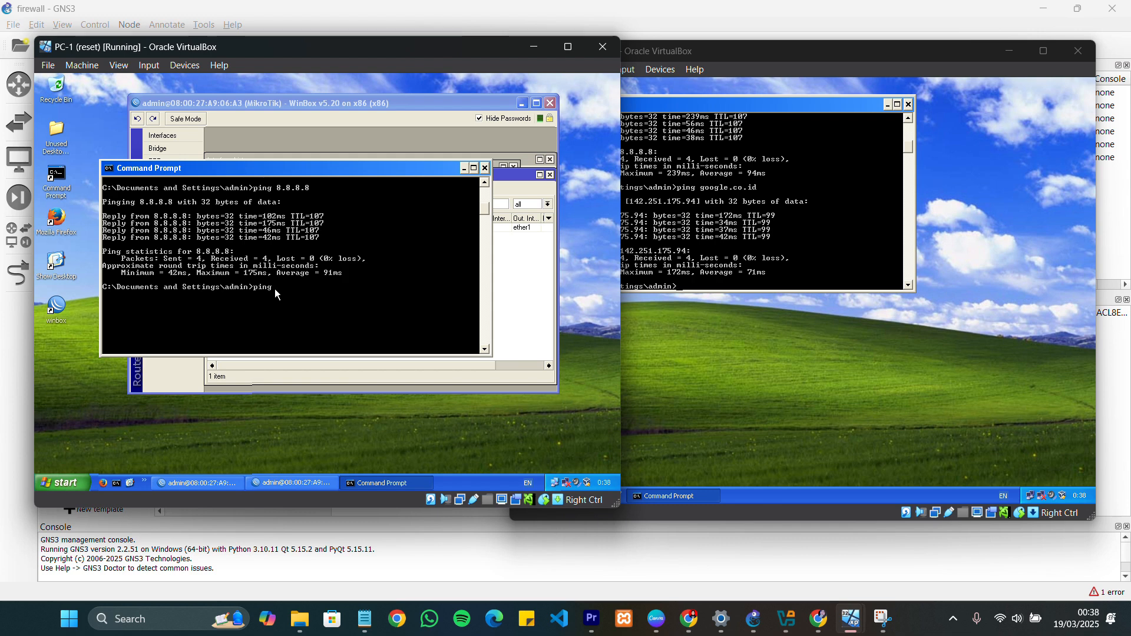
pyautogui.write('google.co.id')
pyautogui.press('Return')
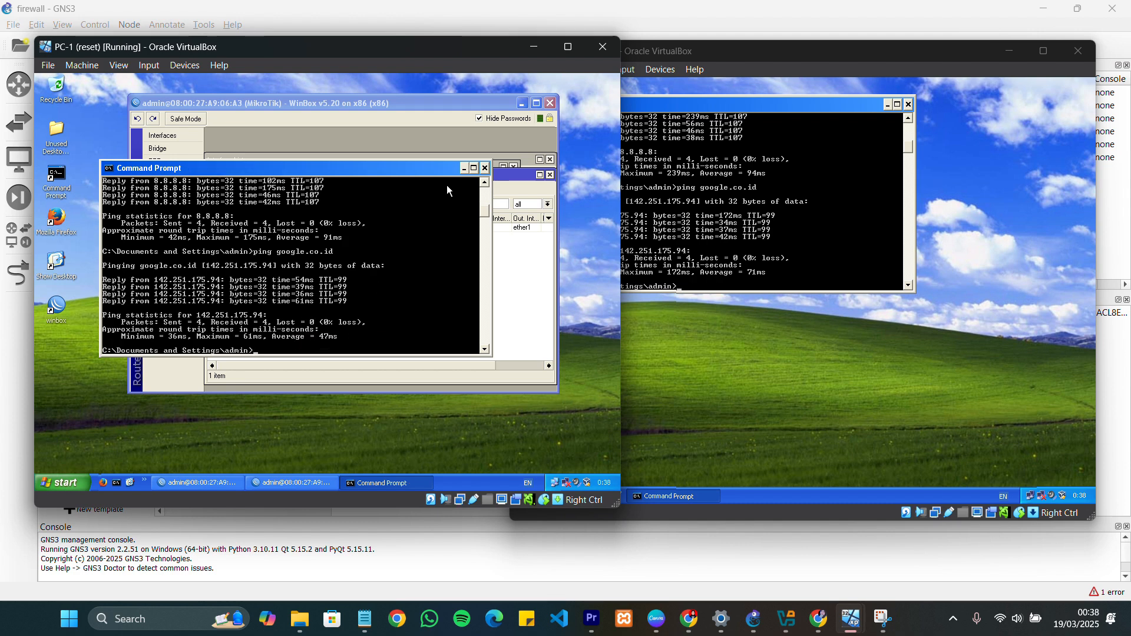
# Minimize the Command Prompt and WinBox windows on PC-1 and the Command Prompt on PC-2
pyautogui.click(464, 169)
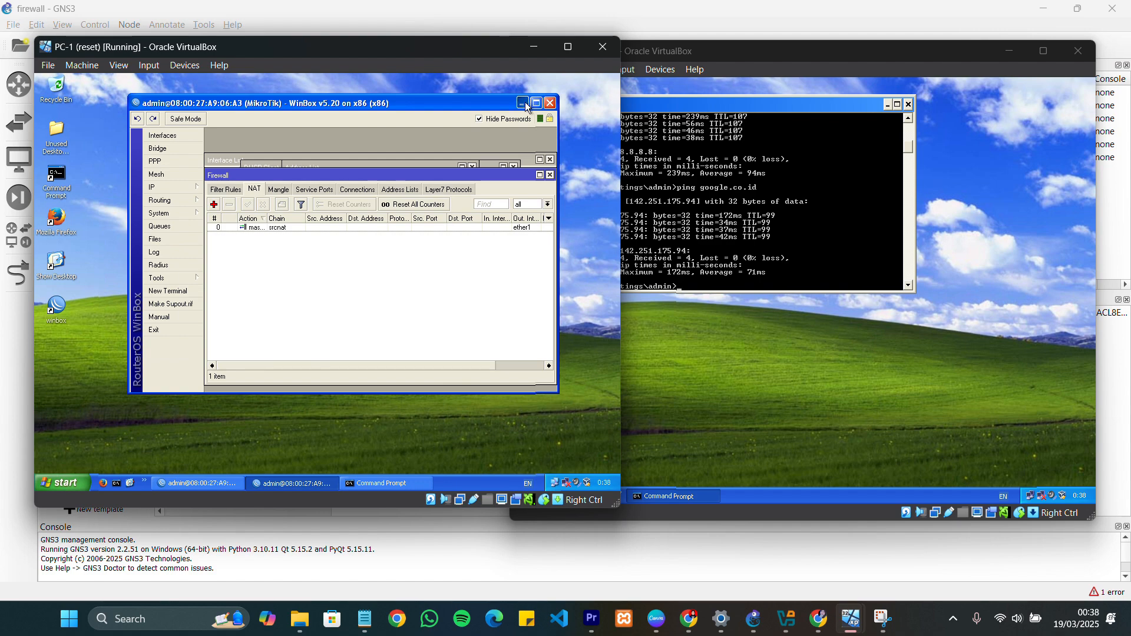
pyautogui.click(522, 104)
pyautogui.click(888, 105)
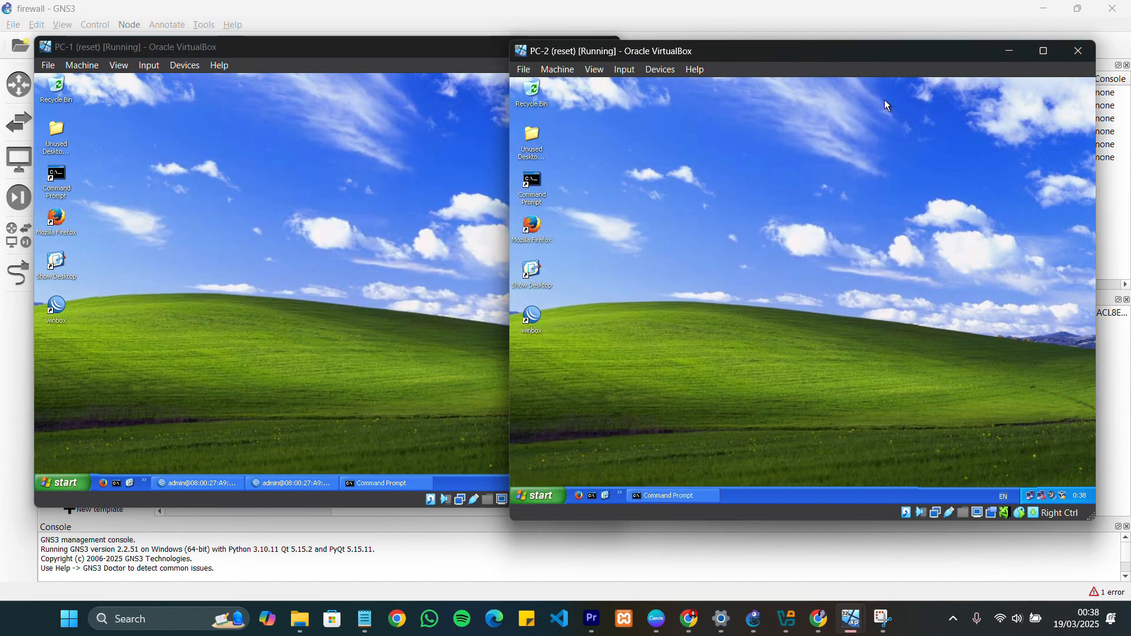
# Search for "sapi" in Firefox on PC-1 and open the picture of the single black-and-white cow
pyautogui.doubleClick(65, 223)
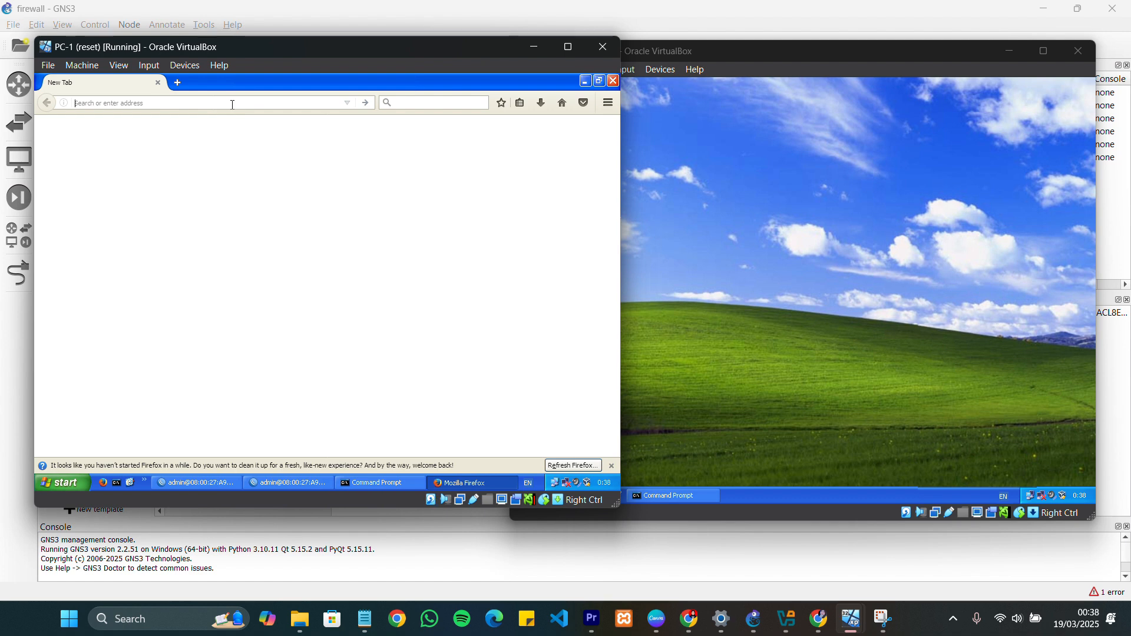
pyautogui.write('sapi')
pyautogui.press('Return')
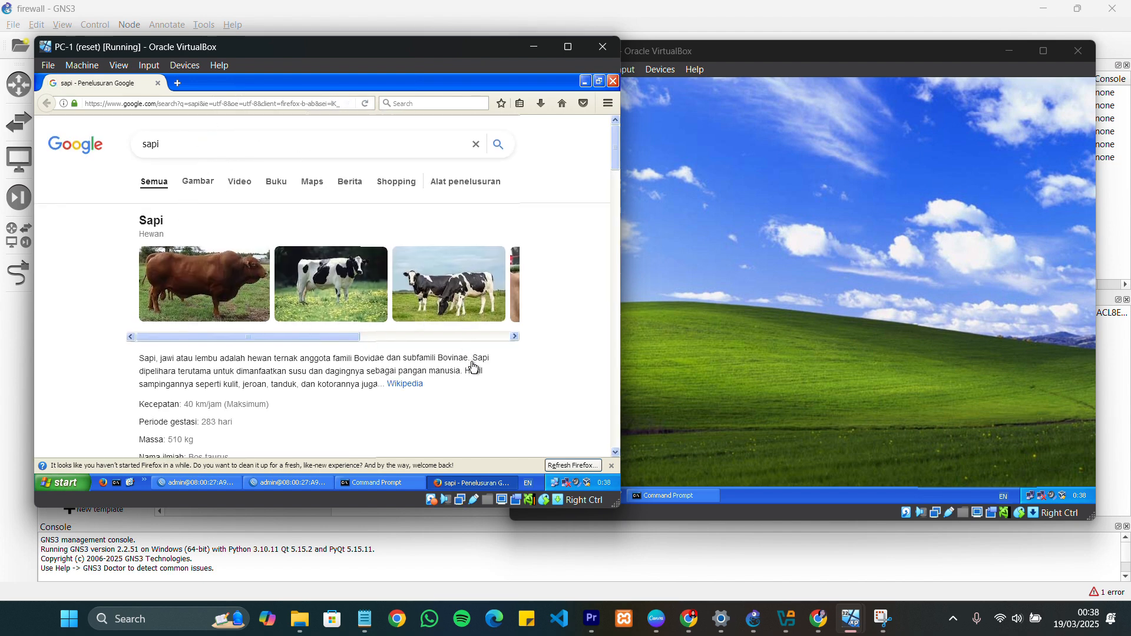
pyautogui.click(295, 318)
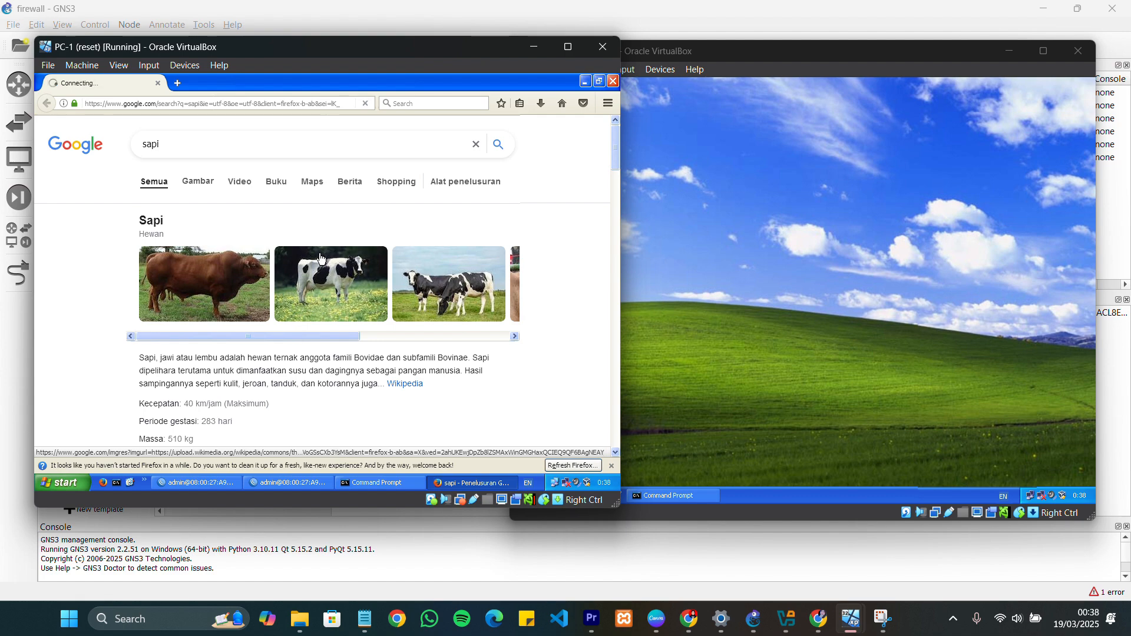
pyautogui.scroll(-2, 352, 227)
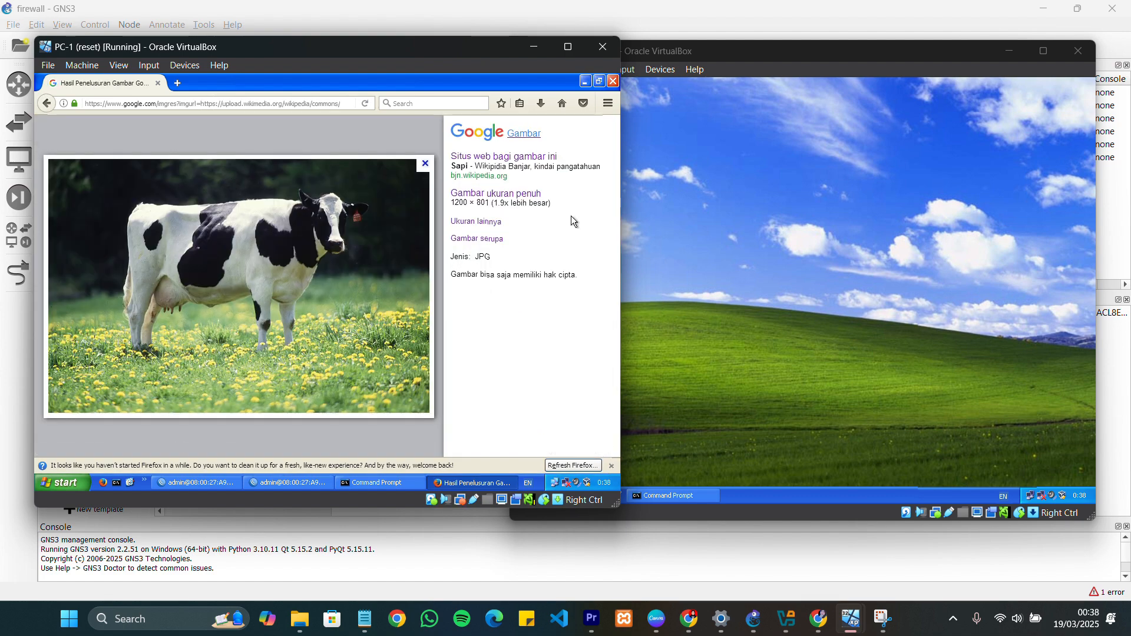
# Open Firefox on PC-2 and search for "sapi" to test its web access
pyautogui.click(734, 191)
pyautogui.doubleClick(532, 227)
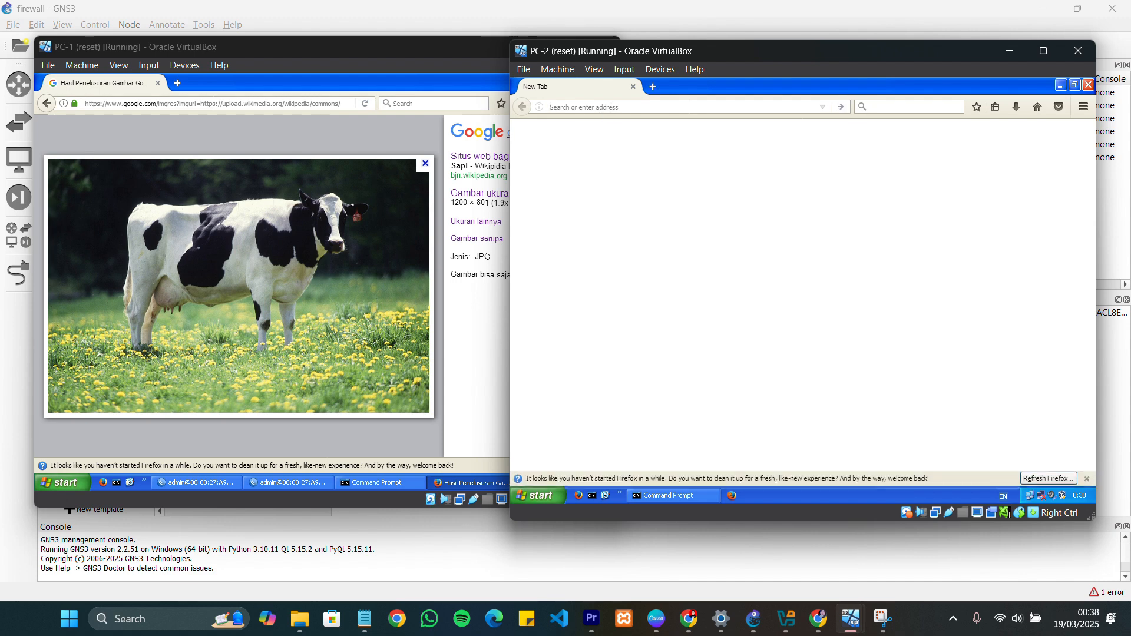
pyautogui.write('sapi')
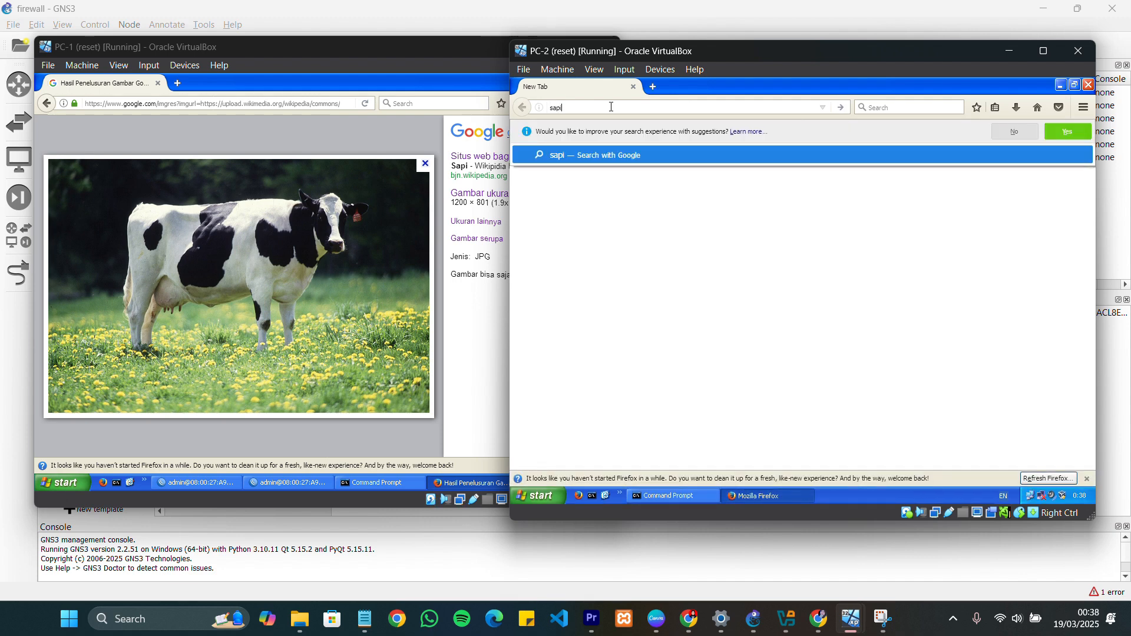
pyautogui.press('Return')
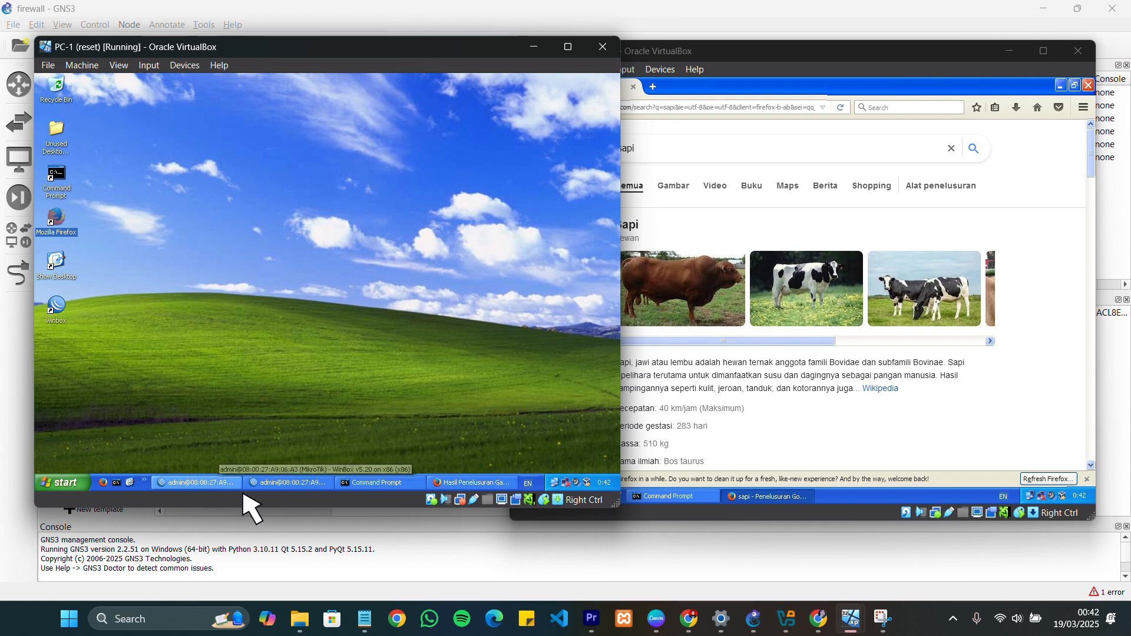
# Add a new forward-chain filter rule to the router's firewall with source address 192.168.1.2
pyautogui.click(268, 485)
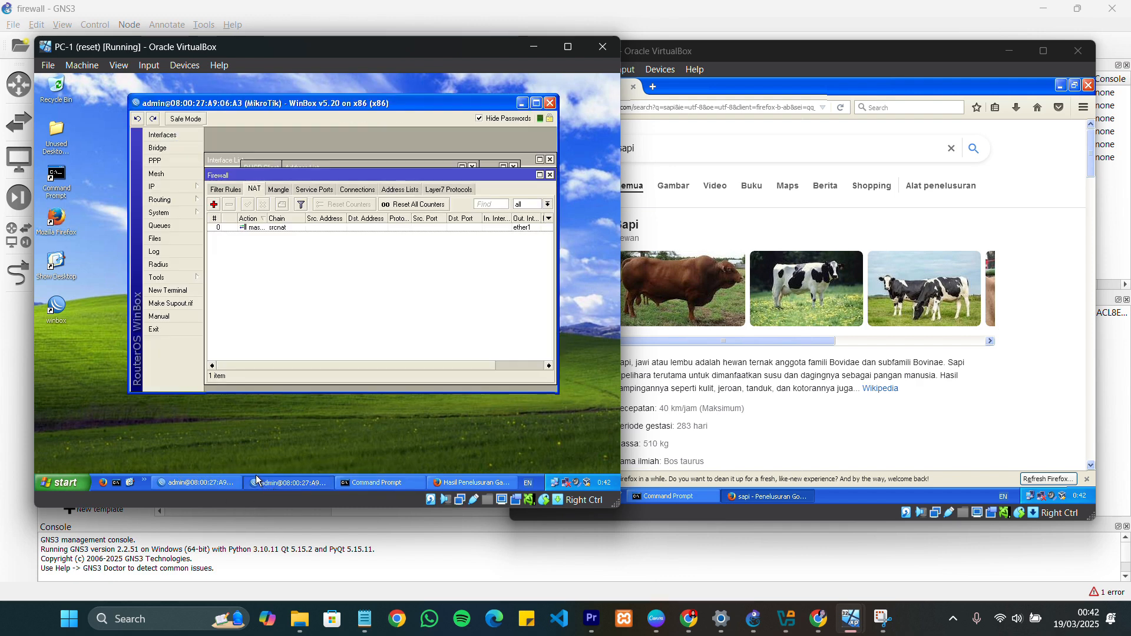
pyautogui.moveTo(302, 172); pyautogui.dragTo(302, 160)
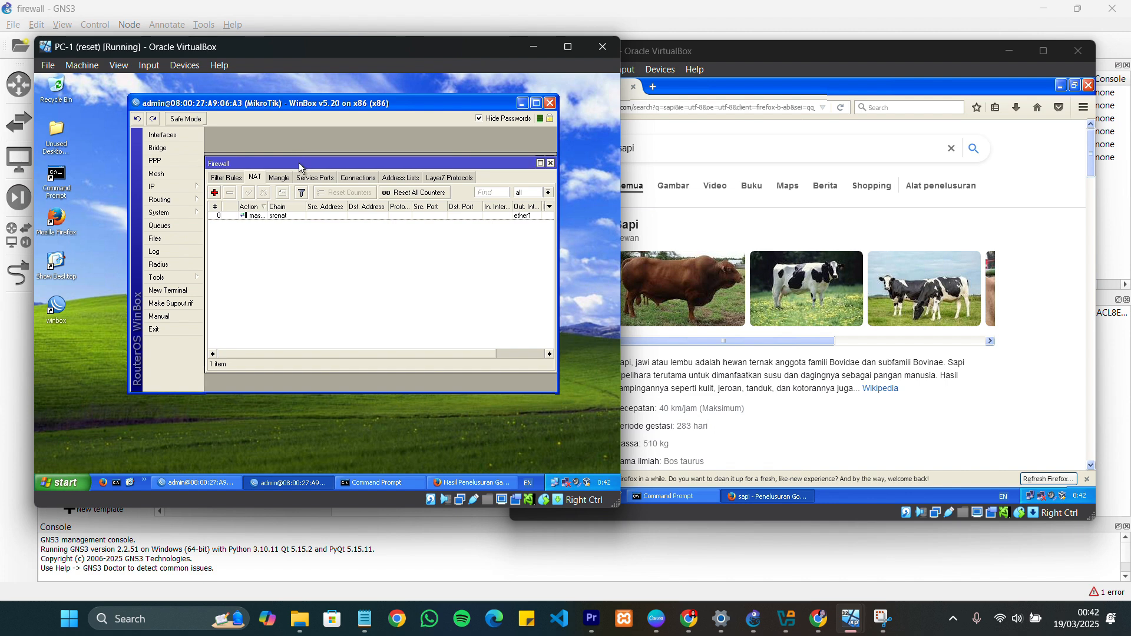
pyautogui.click(233, 182)
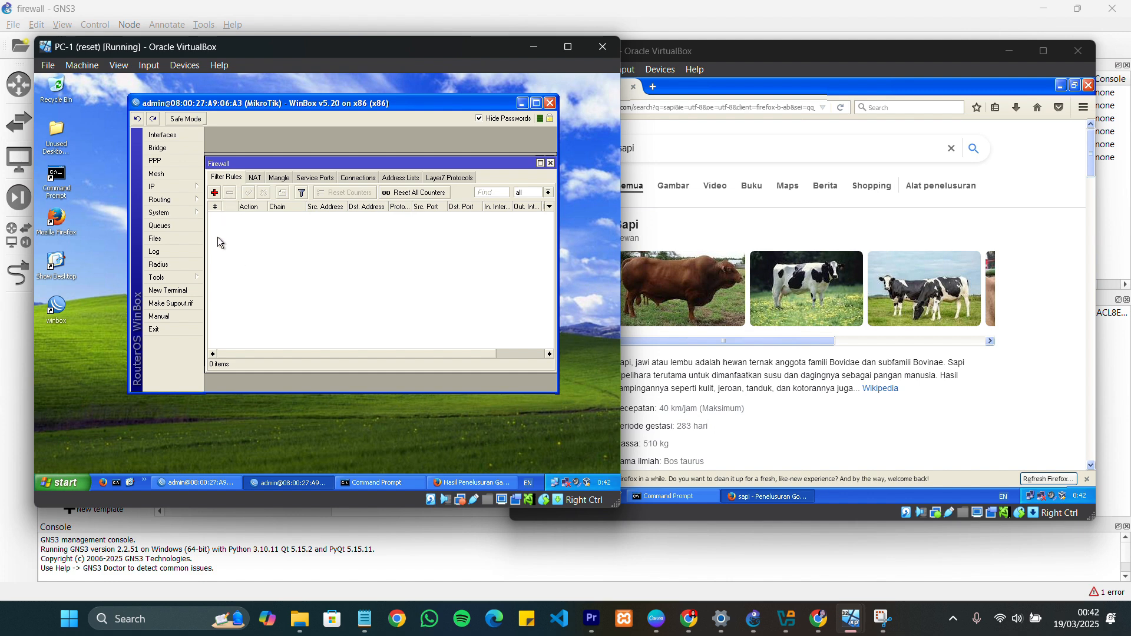
pyautogui.click(215, 193)
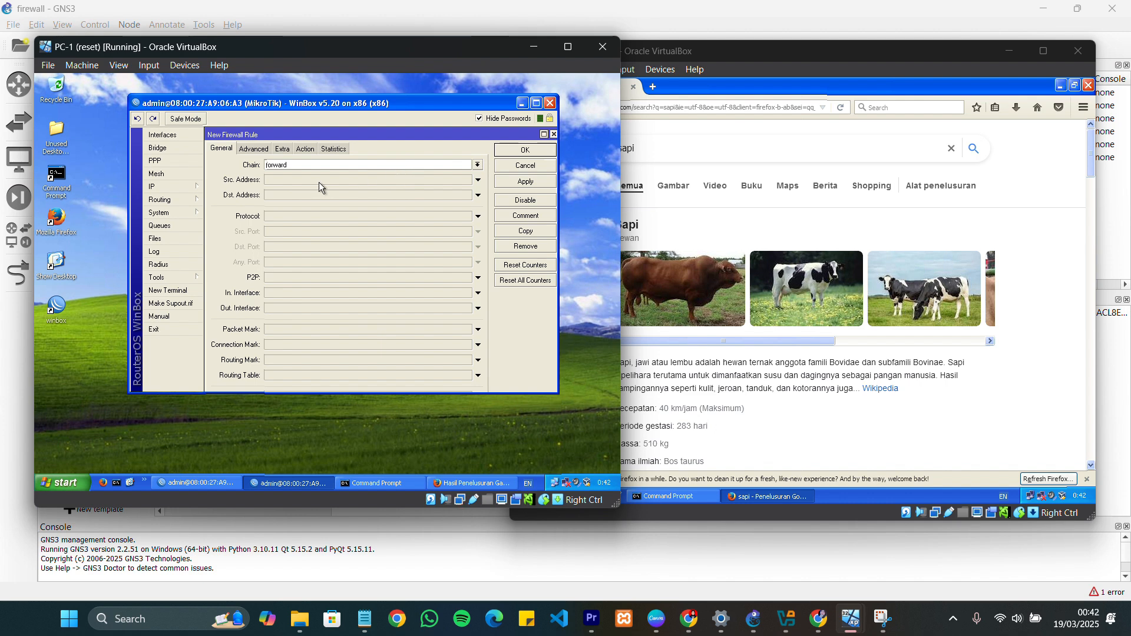
pyautogui.click(297, 180)
pyautogui.write('1')
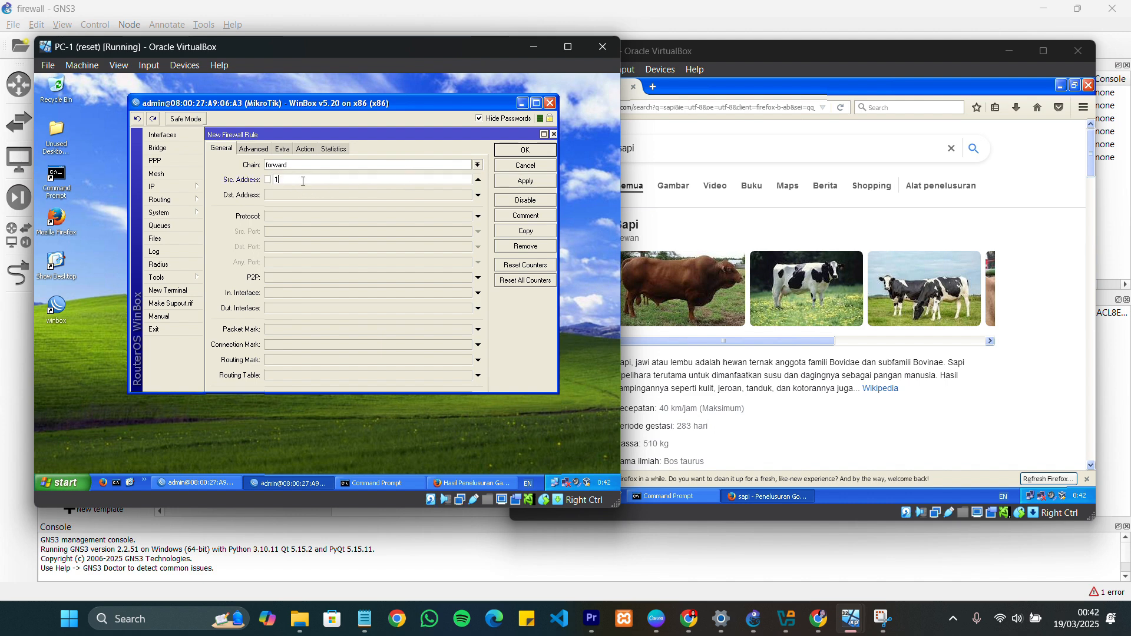
pyautogui.write('92.168.1')
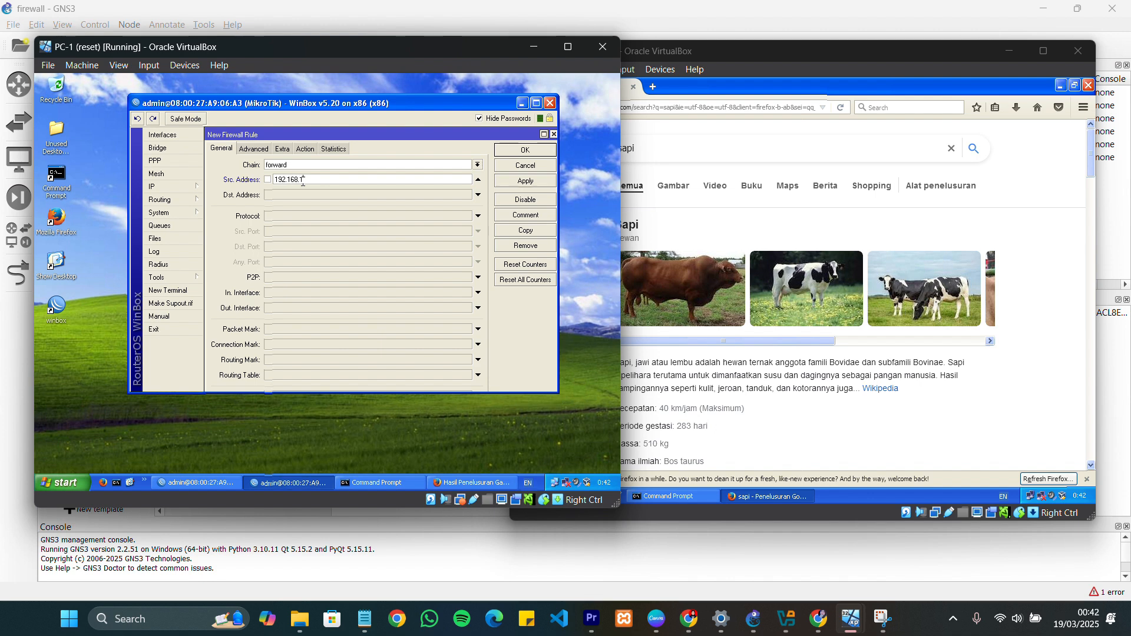
pyautogui.write('.2')
# Limit the new filter rule to protocol 6 (tcp) with destination ports 80,443
pyautogui.click(303, 222)
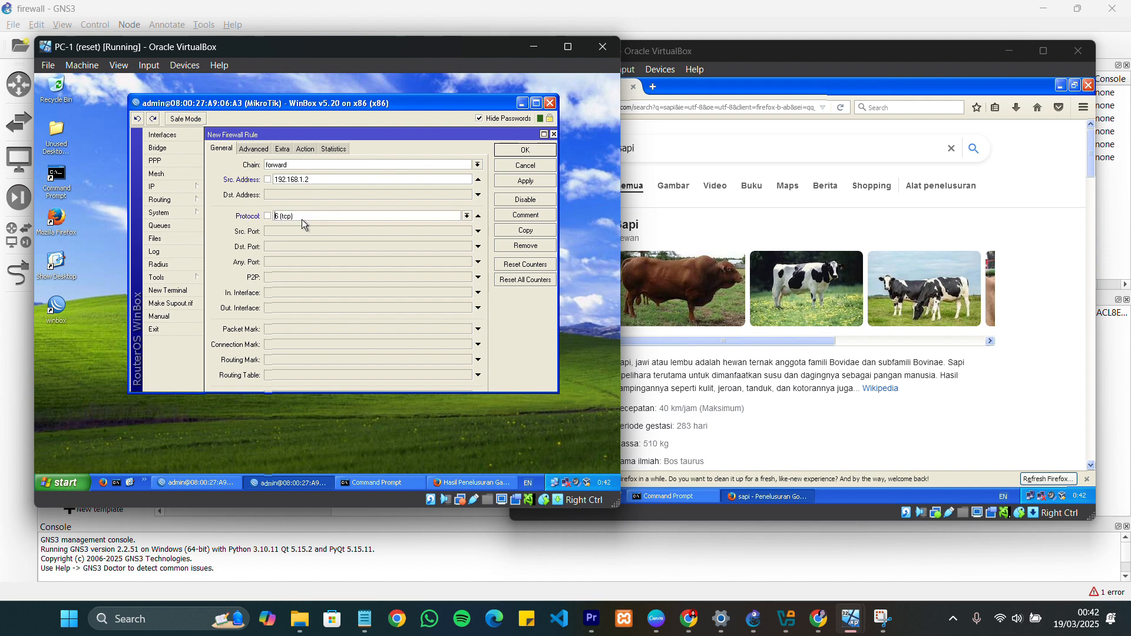
pyautogui.click(289, 246)
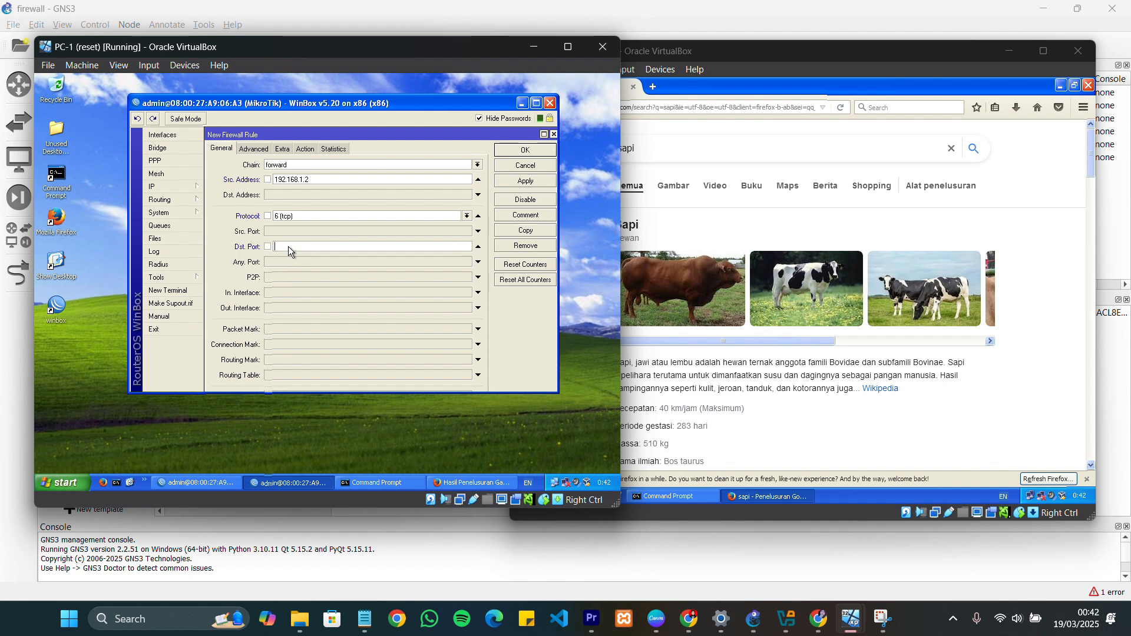
pyautogui.write('80,443')
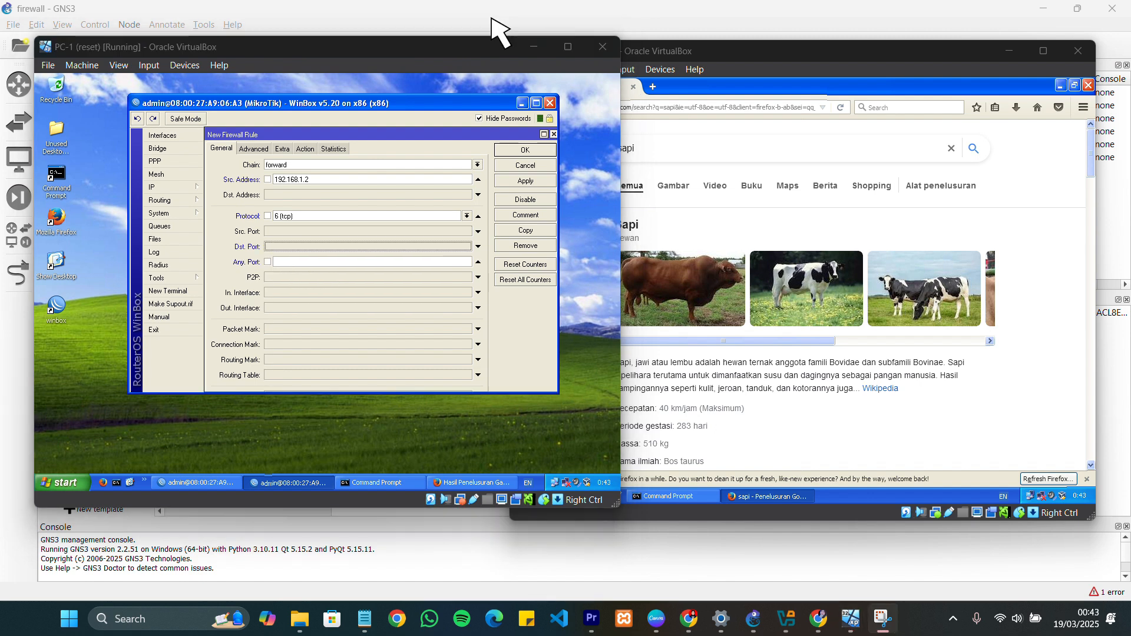
pyautogui.press('BackSpace')
pyautogui.press('BackSpace')
pyautogui.press('BackSpace')
pyautogui.press('BackSpace')
pyautogui.press('BackSpace')
pyautogui.press('BackSpace')
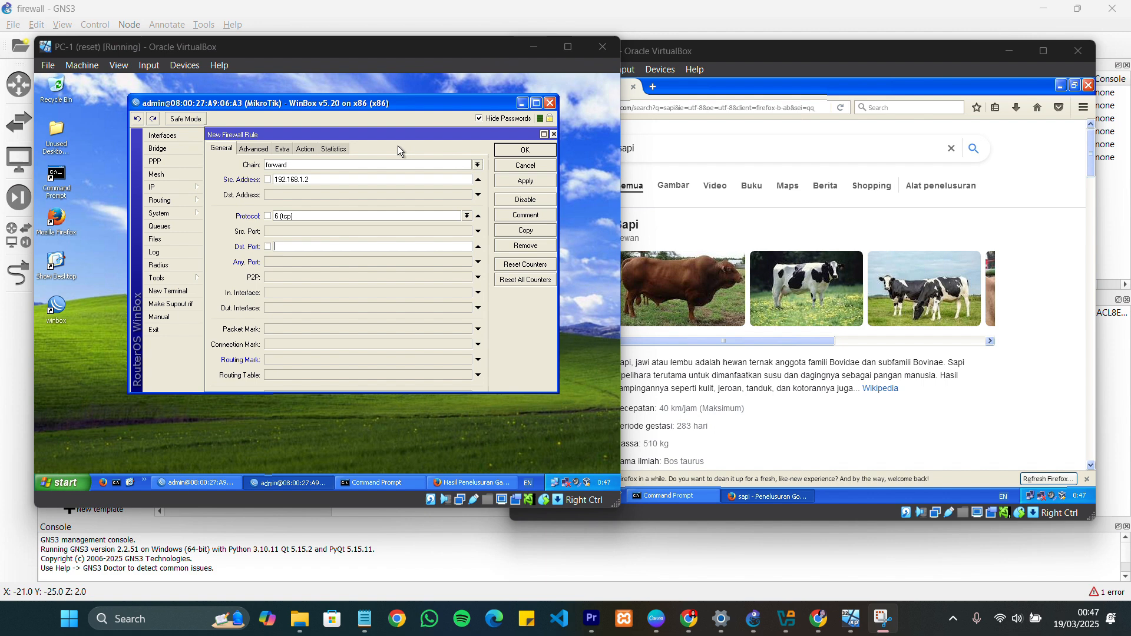
pyautogui.click(304, 245)
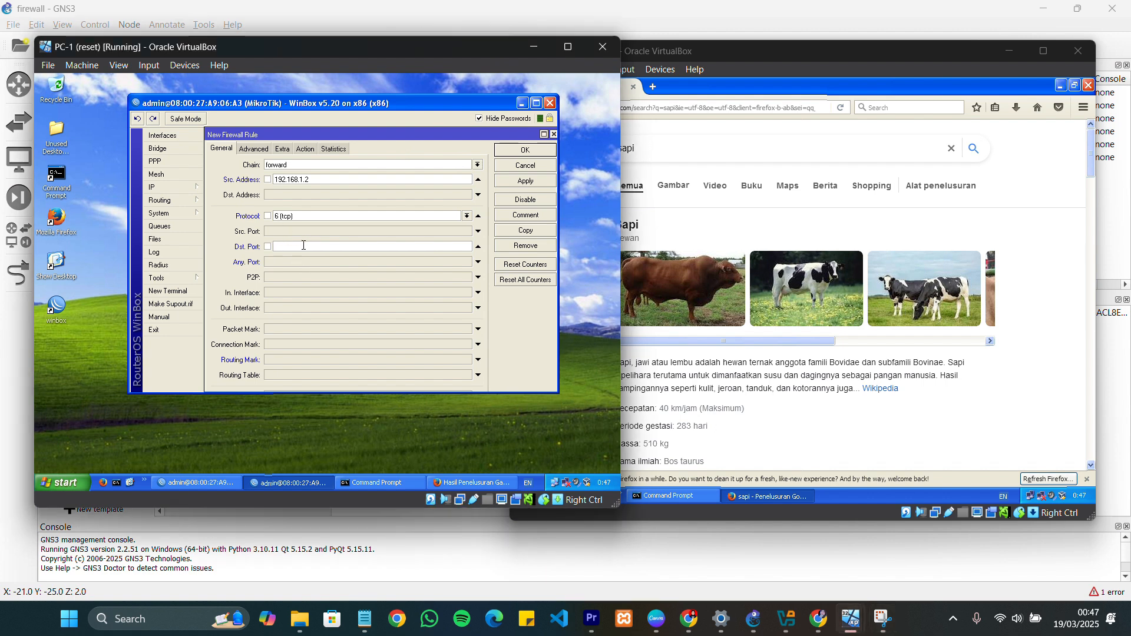
pyautogui.write('80,443')
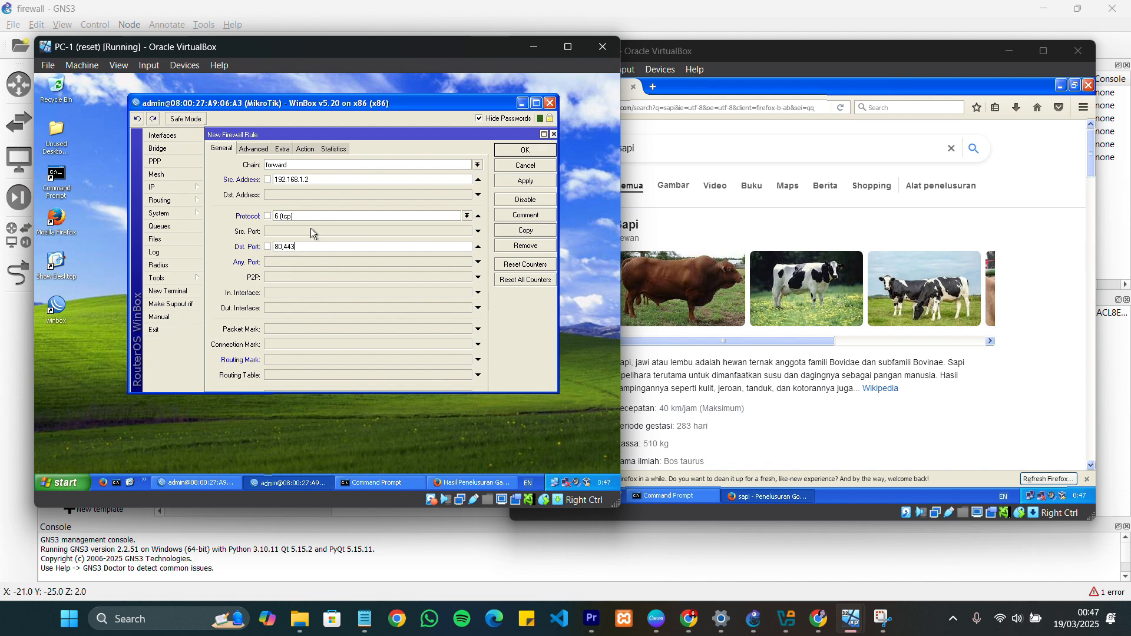
# Set the new filter rule's action to drop and save the rule
pyautogui.click(310, 152)
pyautogui.click(305, 165)
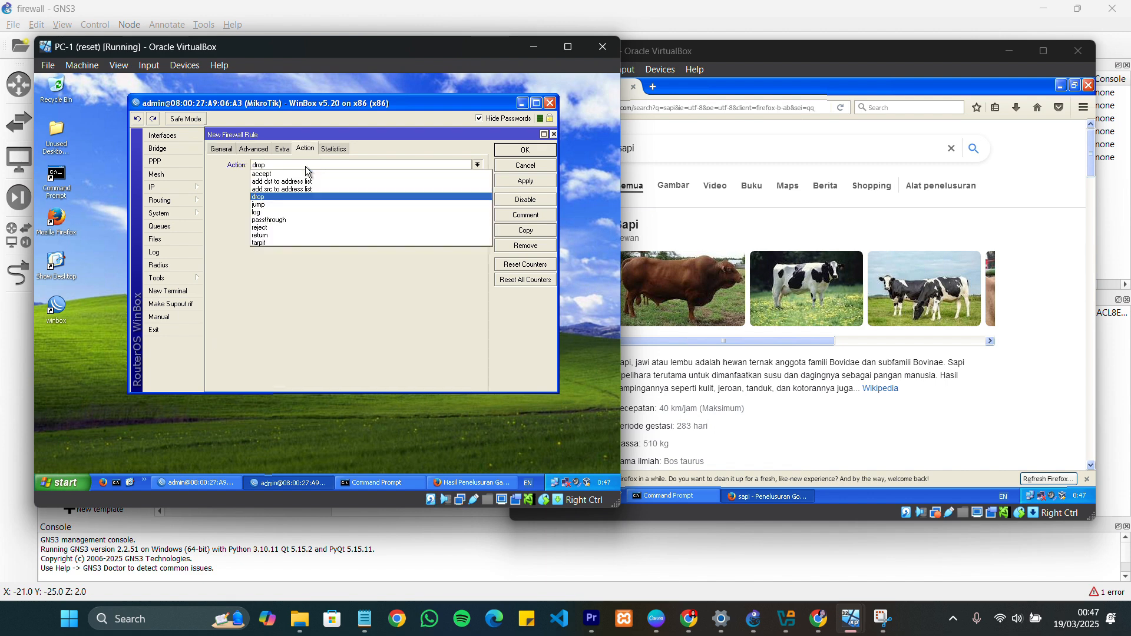
pyautogui.click(289, 198)
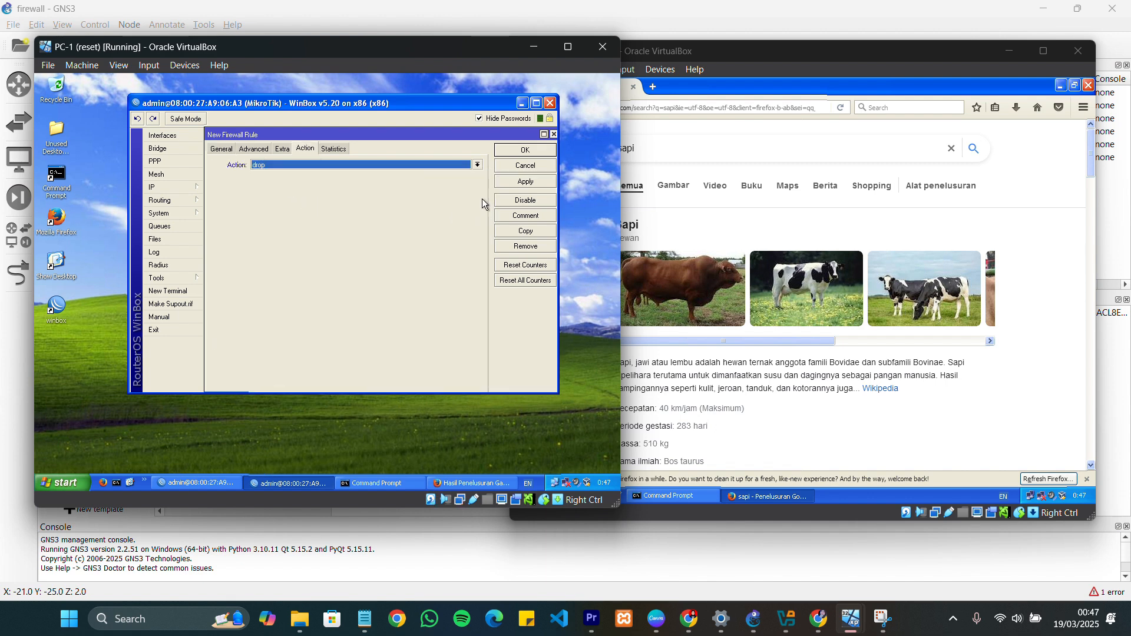
pyautogui.click(525, 151)
# Test web access on PC-1 by searching for "sapi" in a new Firefox tab
pyautogui.click(493, 484)
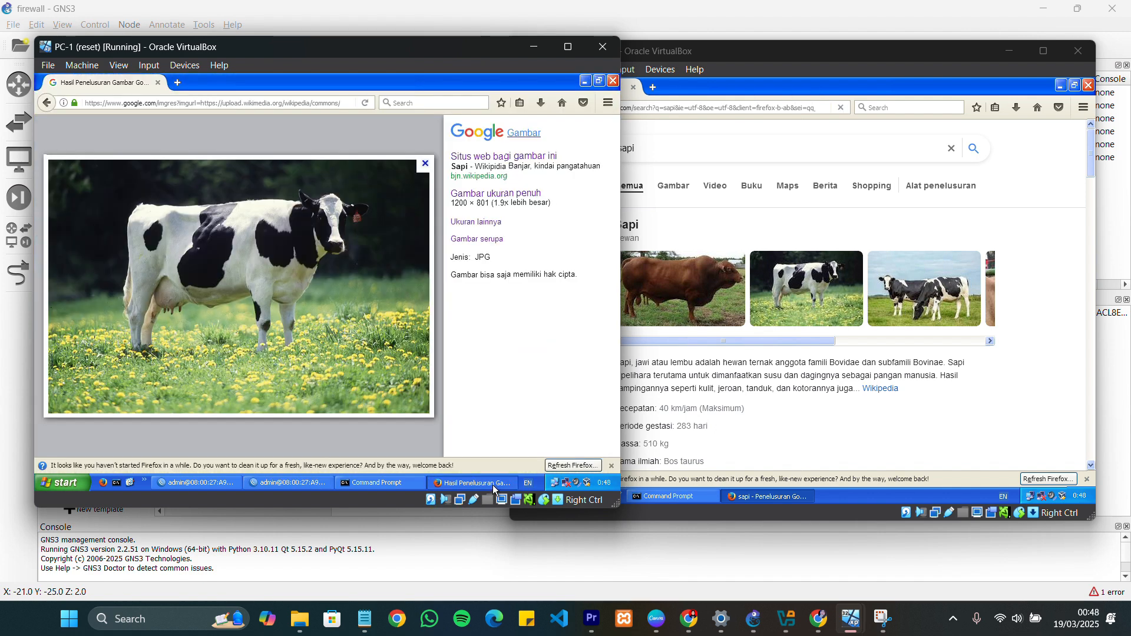
pyautogui.click(157, 105)
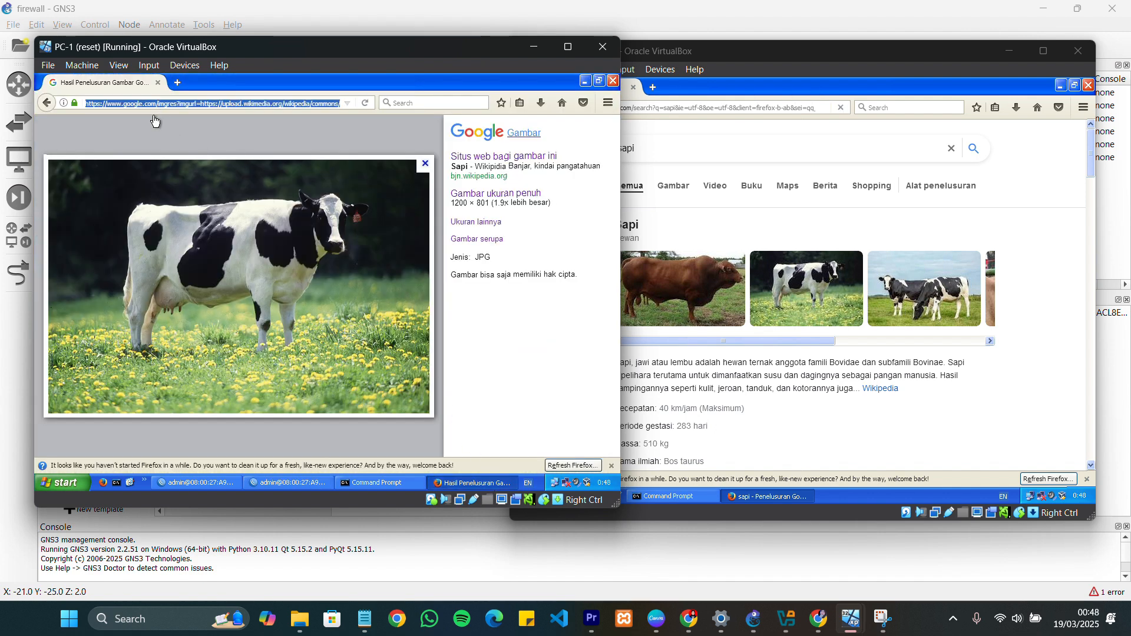
pyautogui.click(155, 121)
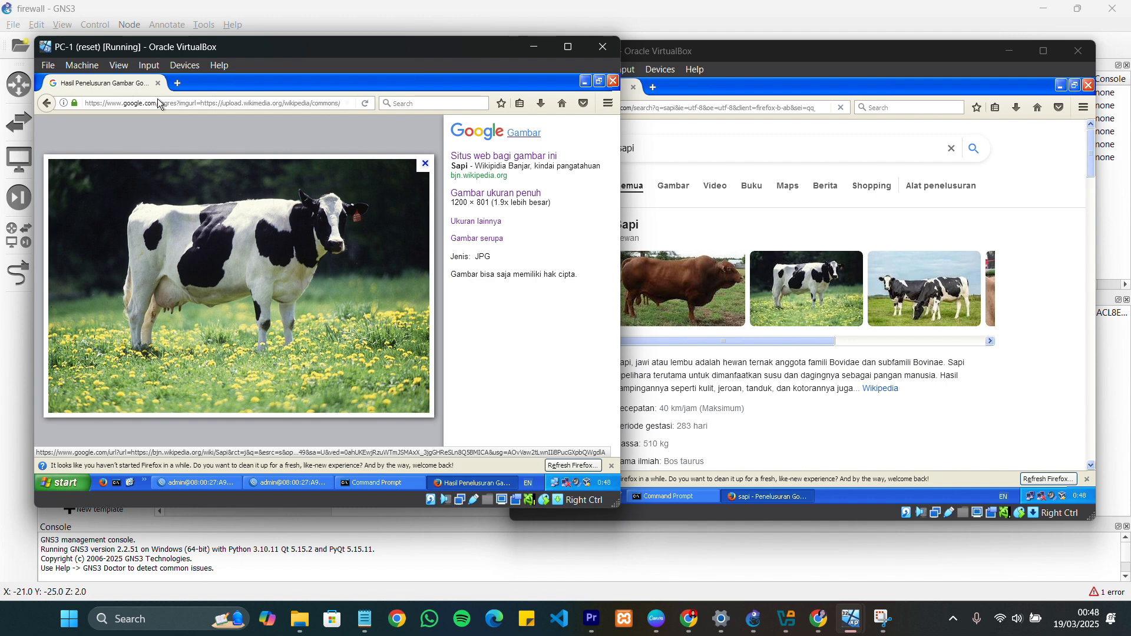
pyautogui.click(177, 83)
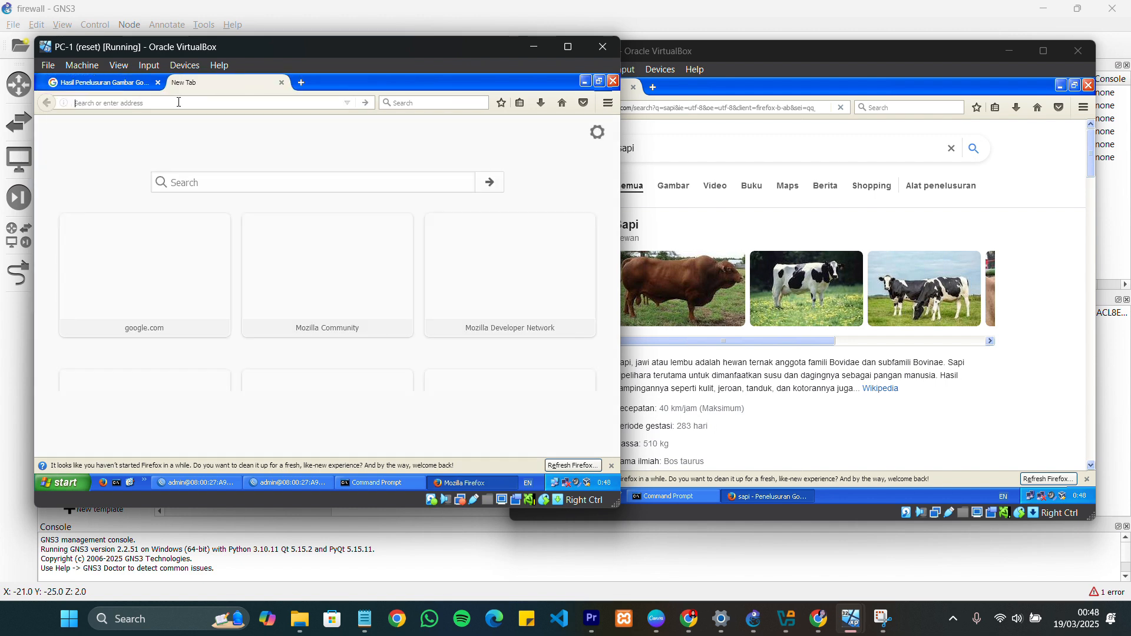
pyautogui.write('sapi')
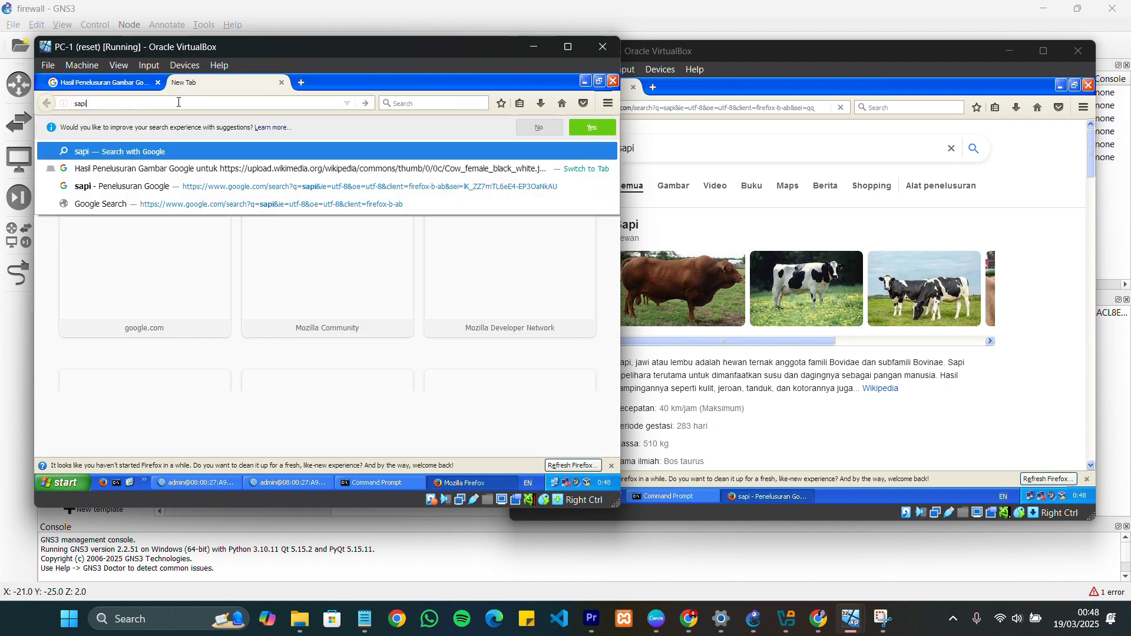
pyautogui.click(165, 147)
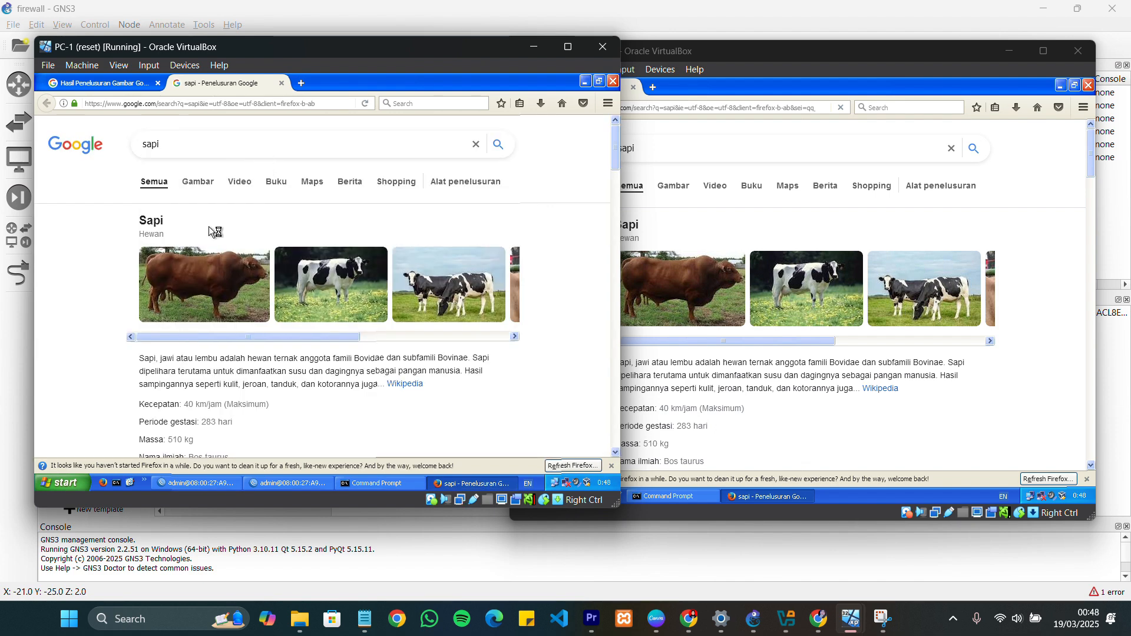
# Test web access on PC-2 by searching for "sapi" in a new Firefox tab and check both tabs' loading
pyautogui.click(743, 92)
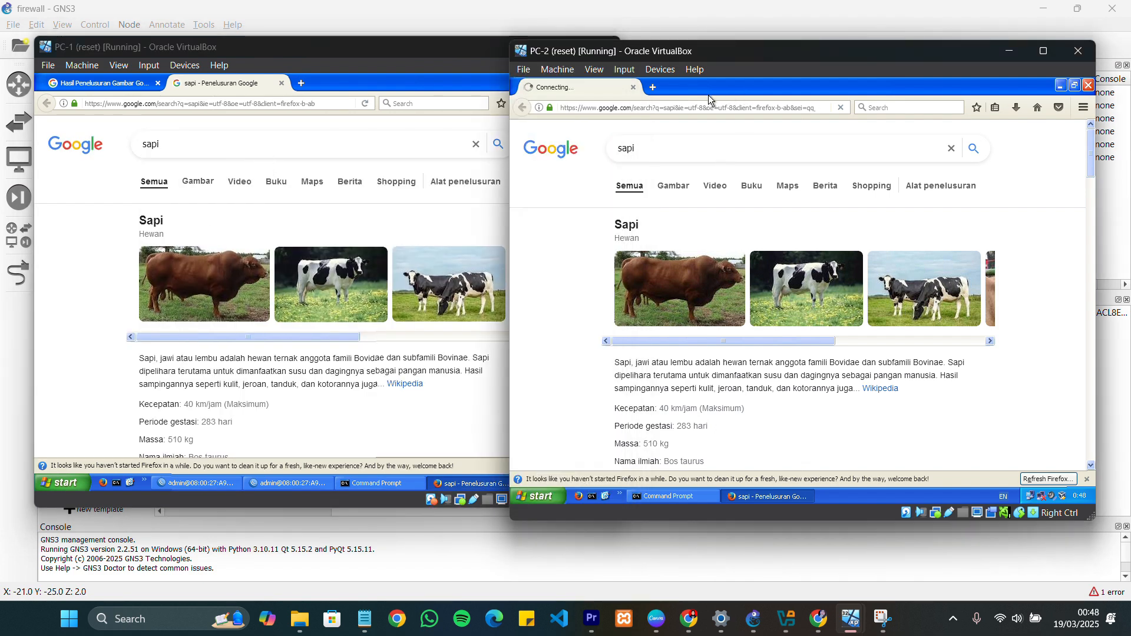
pyautogui.click(654, 88)
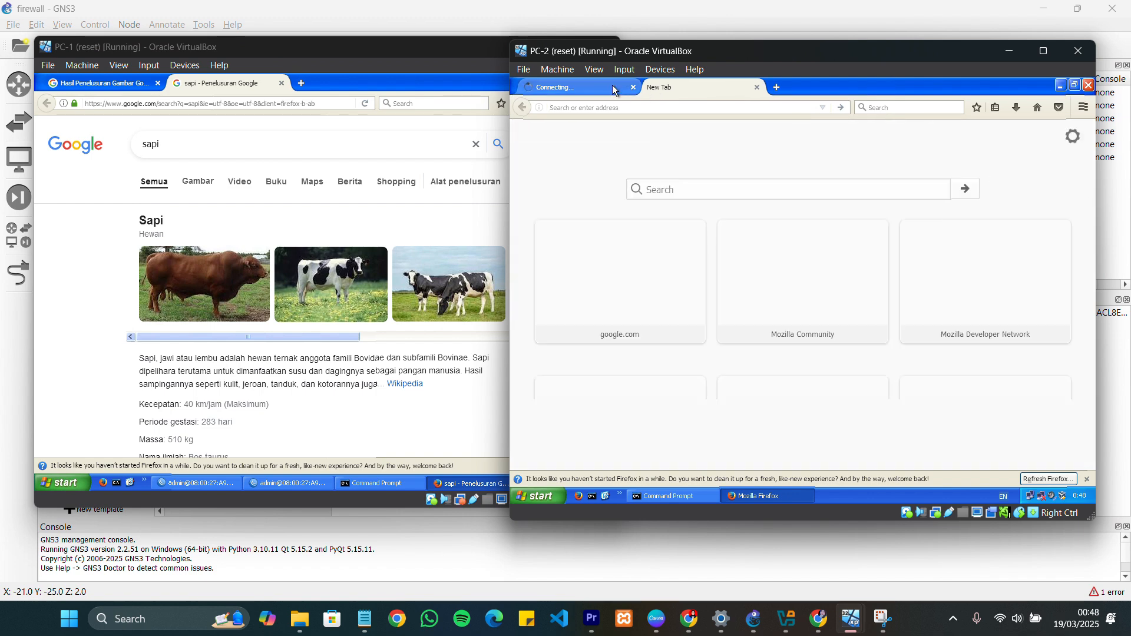
pyautogui.click(613, 89)
pyautogui.click(662, 88)
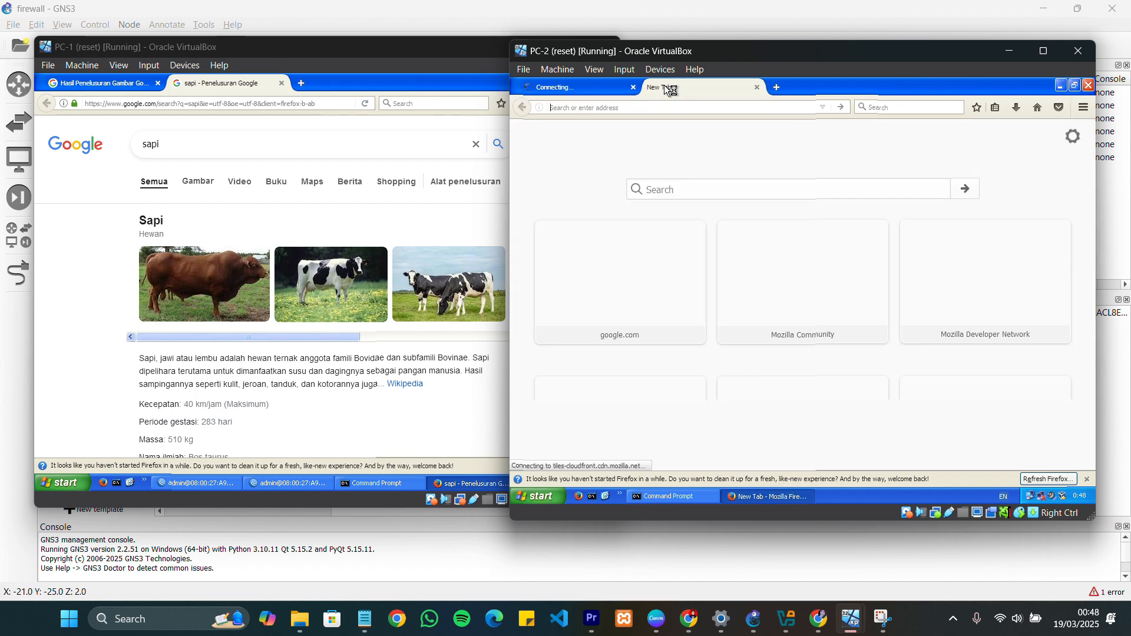
pyautogui.write('sapi')
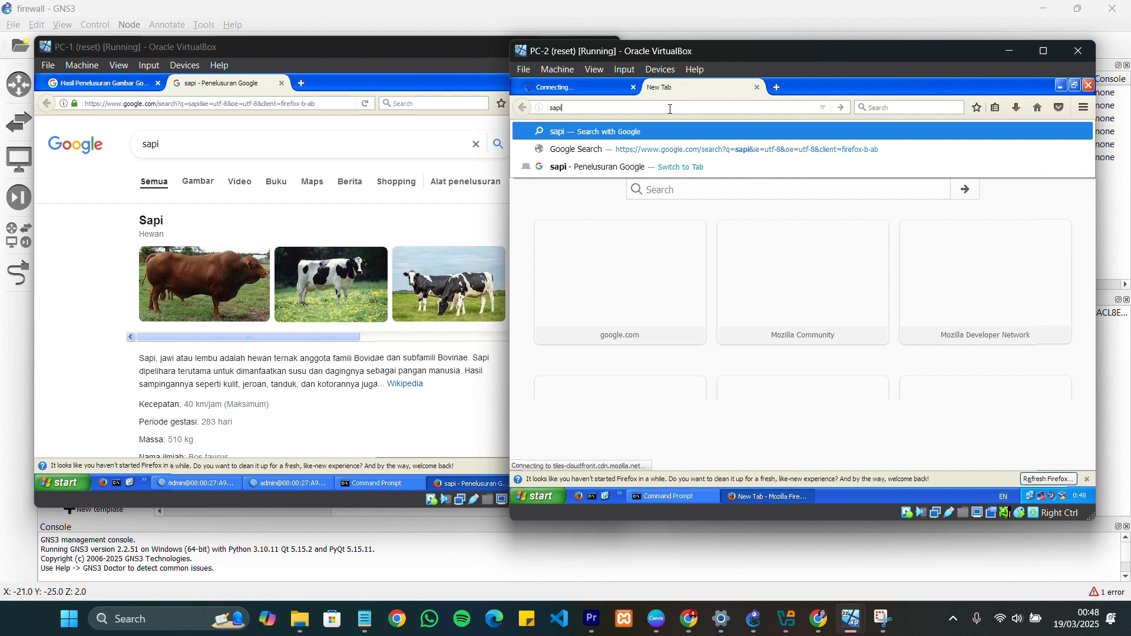
pyautogui.press('Return')
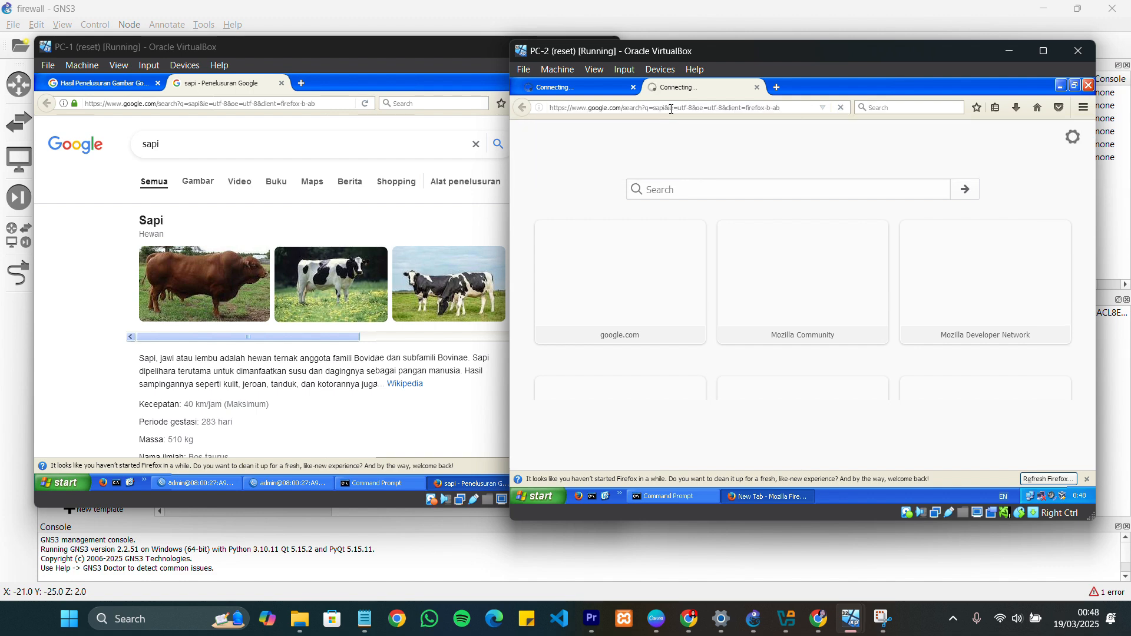
pyautogui.click(586, 91)
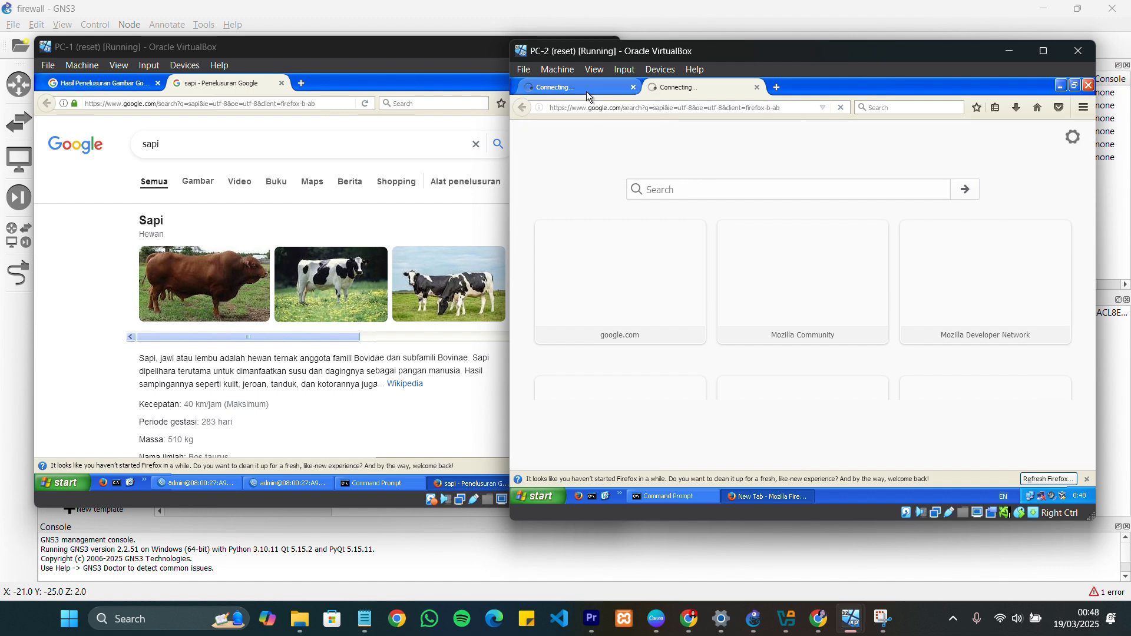
pyautogui.click(695, 90)
# Try to load google.co.id in another new Firefox tab on PC-2 and check the other open tabs
pyautogui.click(776, 87)
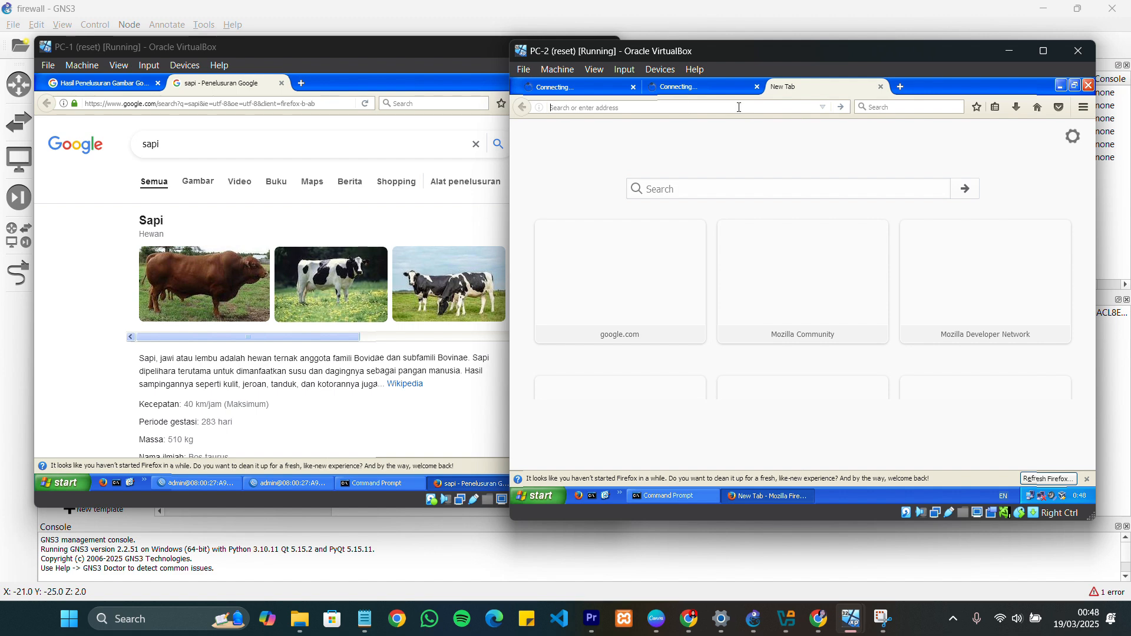
pyautogui.write('google.co.id/')
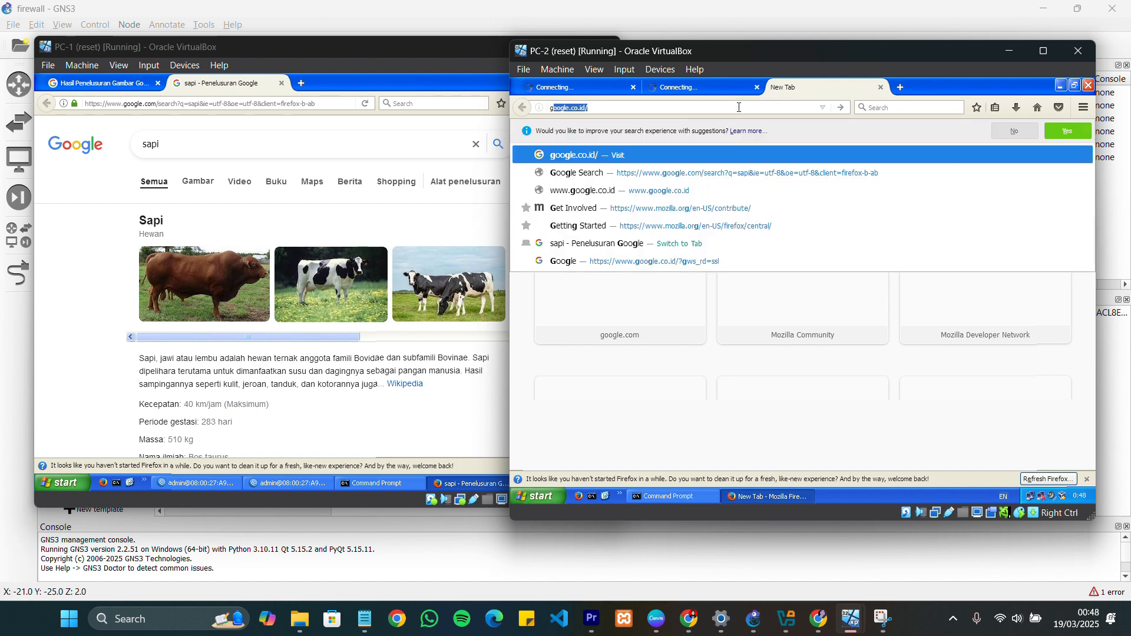
pyautogui.press('Return')
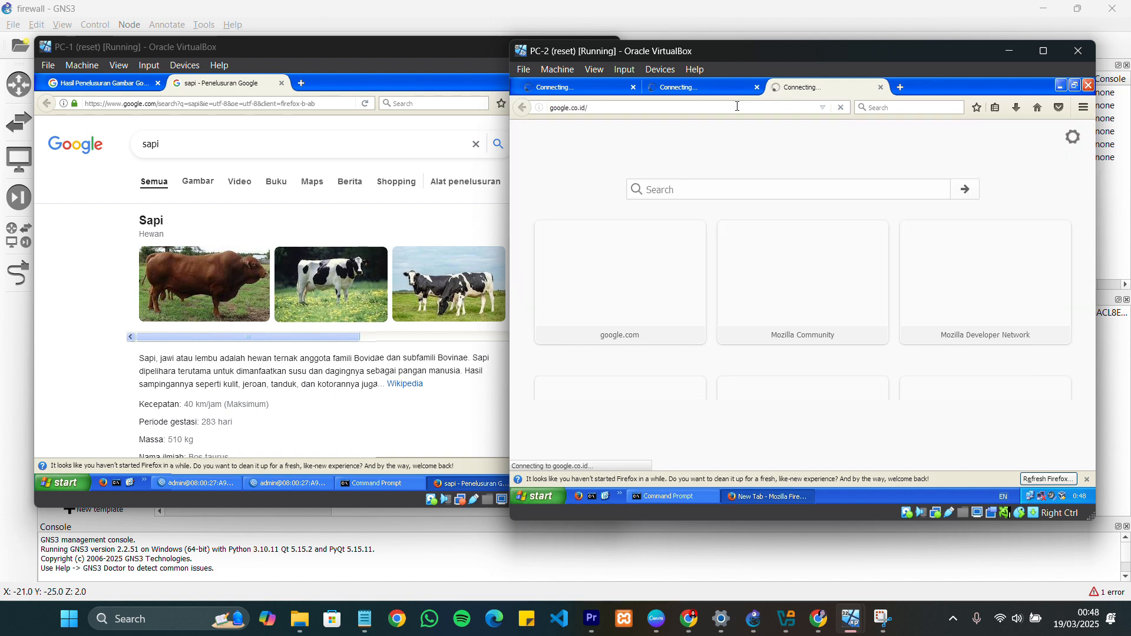
pyautogui.click(716, 86)
pyautogui.click(596, 90)
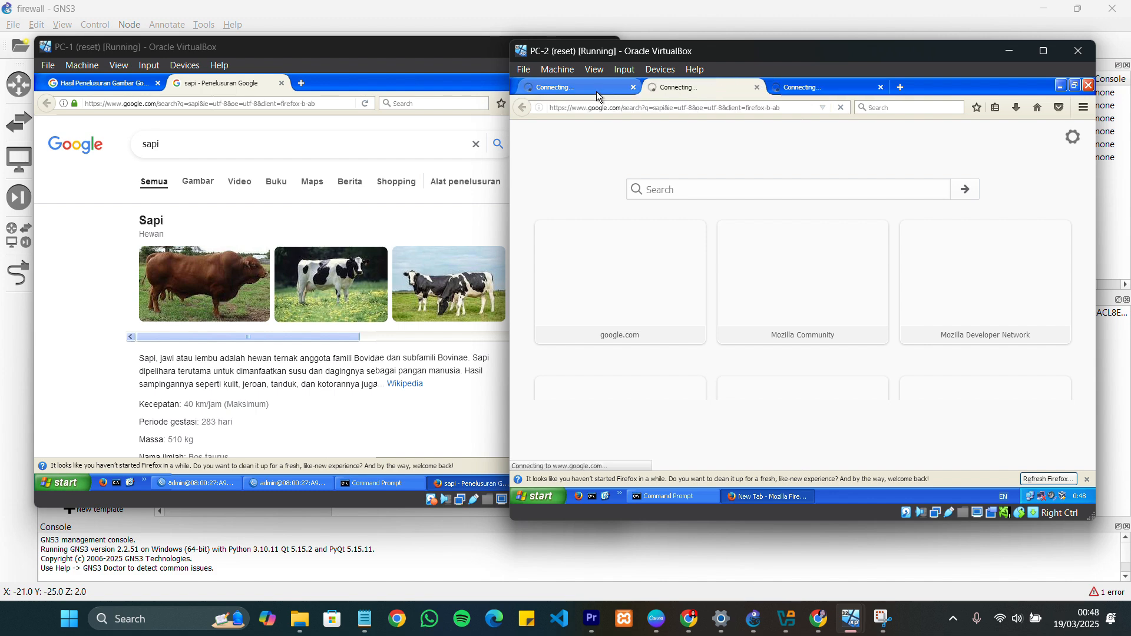
pyautogui.click(800, 88)
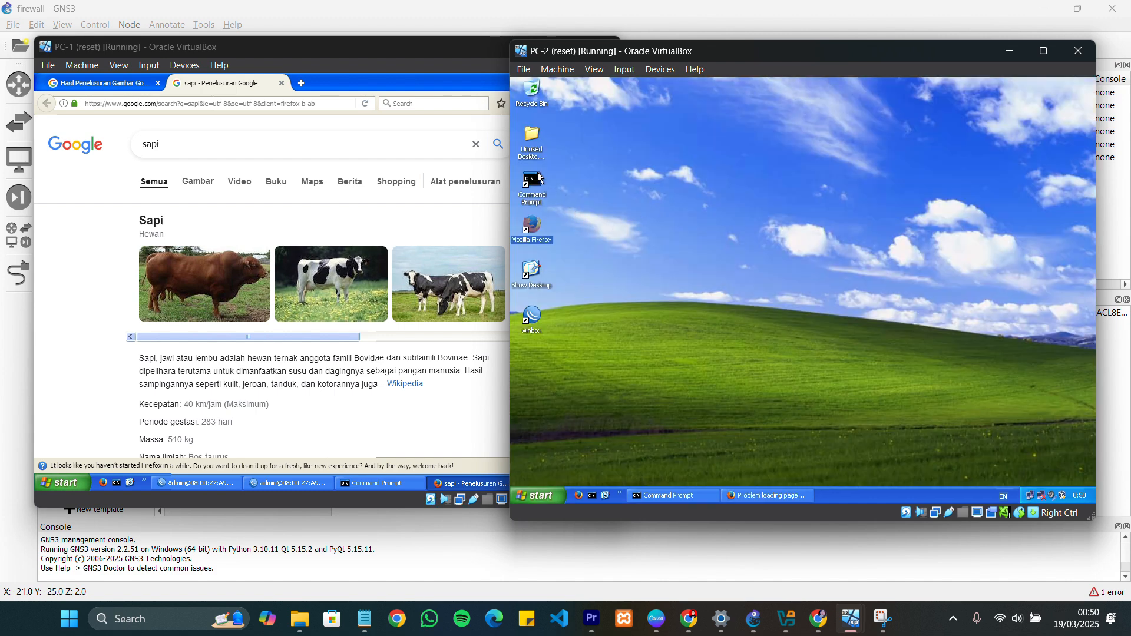
# Open a new Command Prompt on PC-2 and ping 8.8.8.8
pyautogui.doubleClick(539, 177)
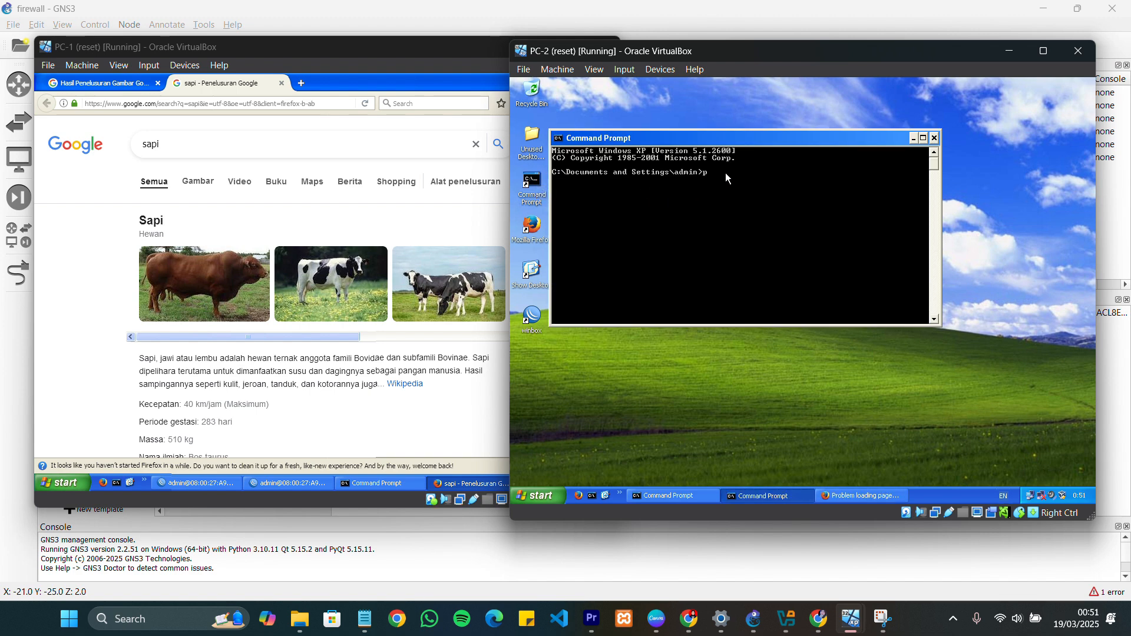
pyautogui.write('ping 8.8.8.8')
pyautogui.press('Return')
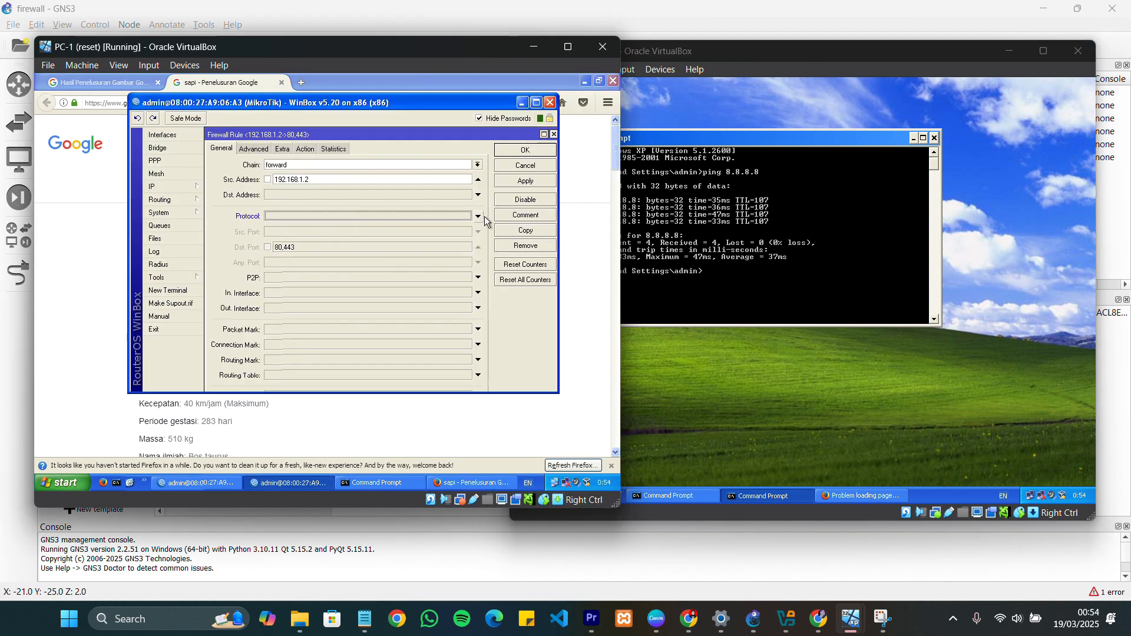
# Clear the protocol and destination port from the forward drop rule for source 192.168.1.2 and save the rule
pyautogui.click(542, 166)
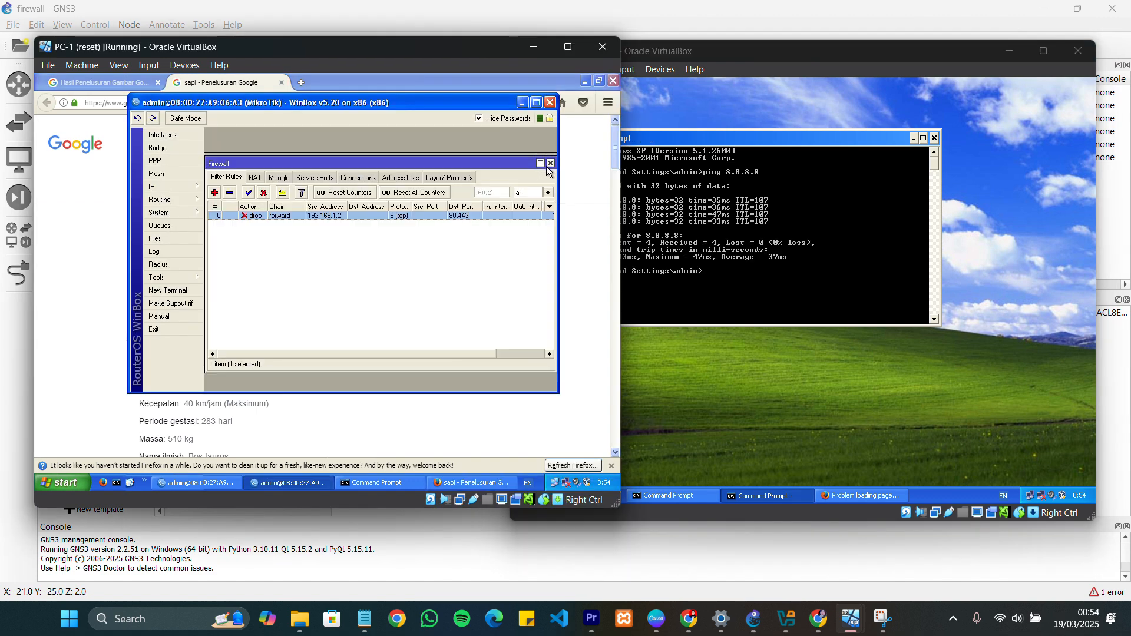
pyautogui.doubleClick(253, 217)
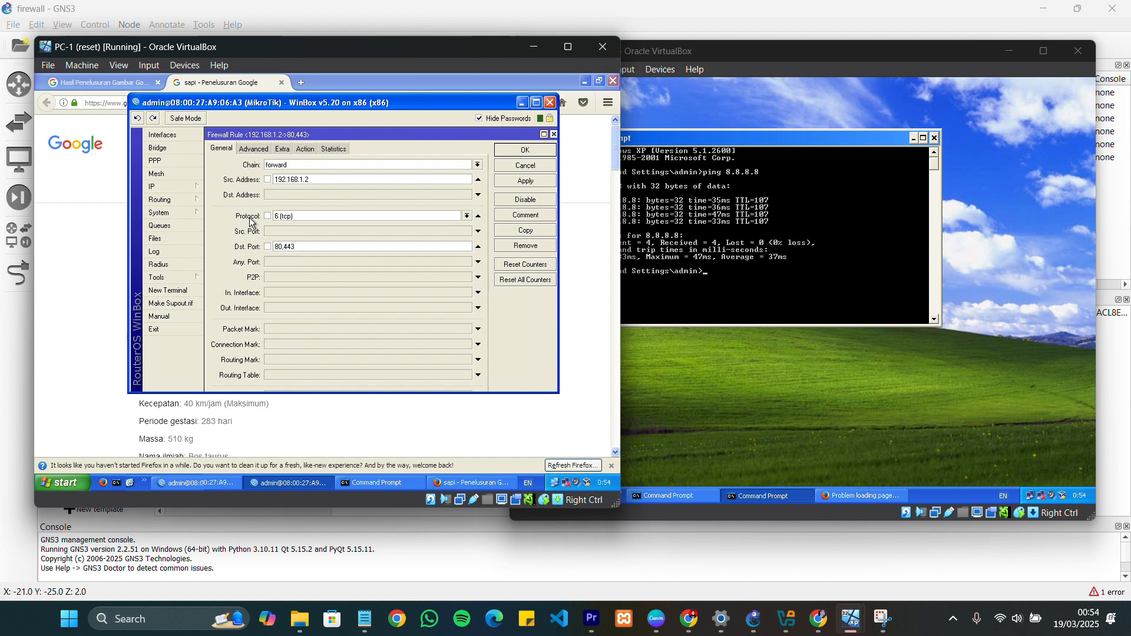
pyautogui.click(321, 248)
pyautogui.press('BackSpace')
pyautogui.press('BackSpace')
pyautogui.press('BackSpace')
pyautogui.press('BackSpace')
pyautogui.press('BackSpace')
pyautogui.press('BackSpace')
pyautogui.click(447, 217)
pyautogui.press('BackSpace')
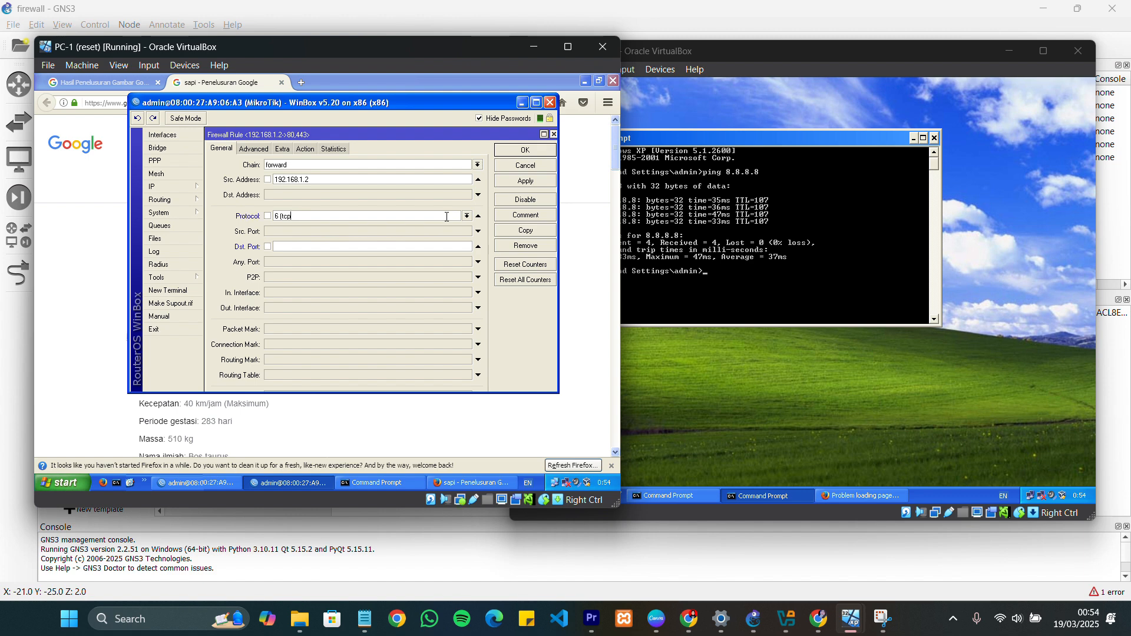
pyautogui.press('BackSpace')
pyautogui.press('BackSpace')
pyautogui.press('BackSpace')
pyautogui.press('BackSpace')
pyautogui.press('BackSpace')
pyautogui.press('BackSpace')
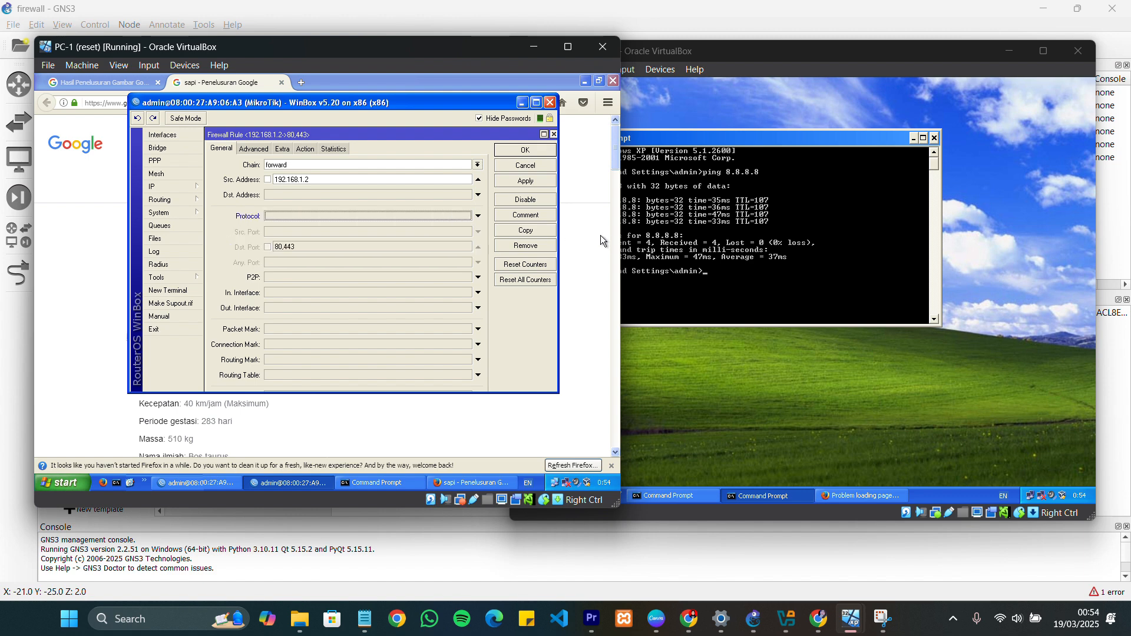
pyautogui.click(524, 153)
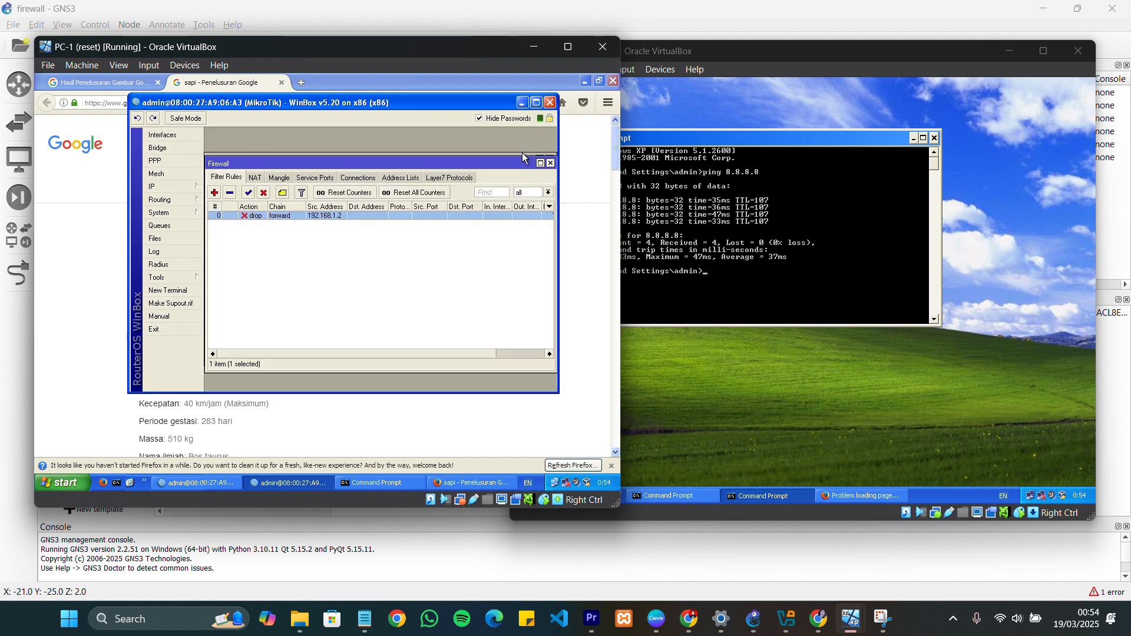
# Ping 8.8.8.8 again from PC-2's Command Prompt to test the broadened forward drop rule
pyautogui.click(731, 269)
pyautogui.press('Up')
pyautogui.press('Return')
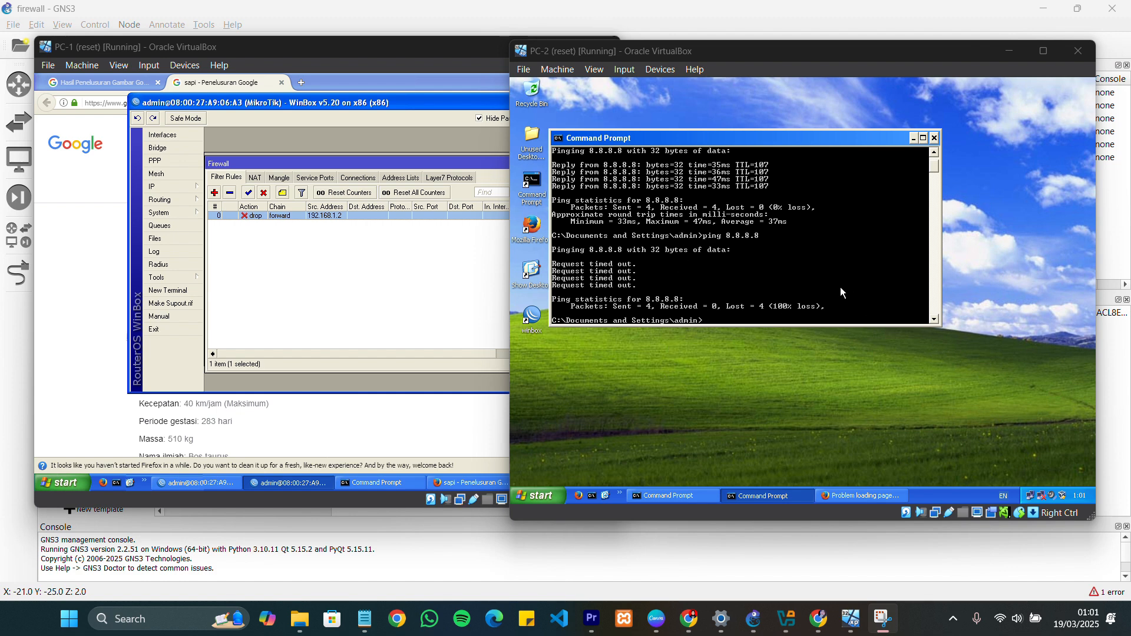
pyautogui.scroll(-2, 804, 264)
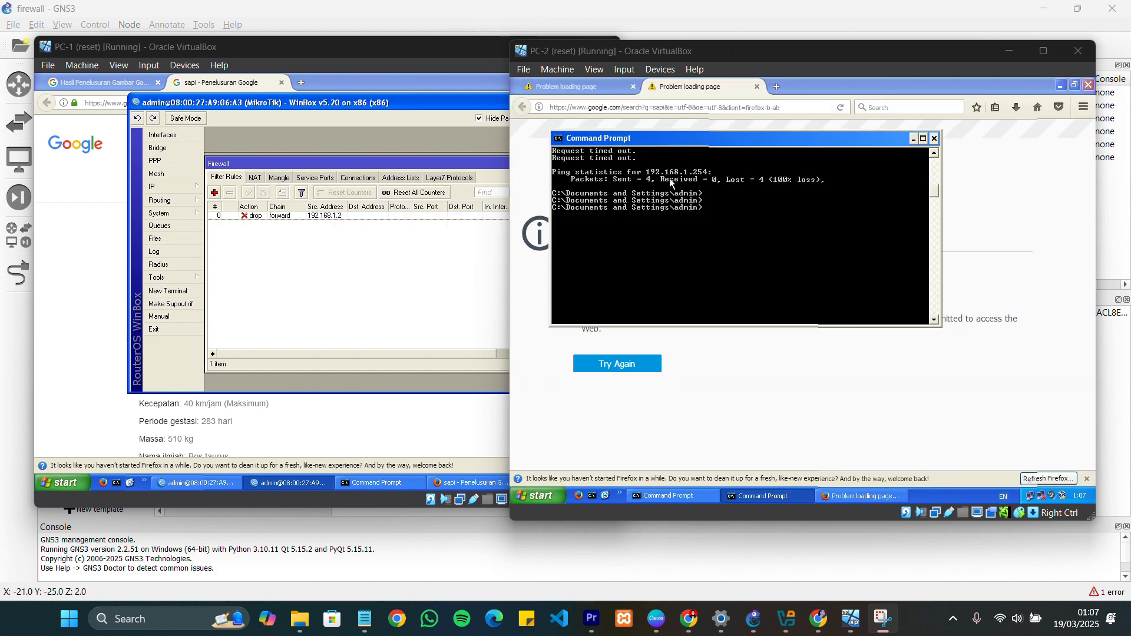
# Ping the router at 192.168.1.254 from PC-2's Command Prompt
pyautogui.scroll(-3, 674, 187)
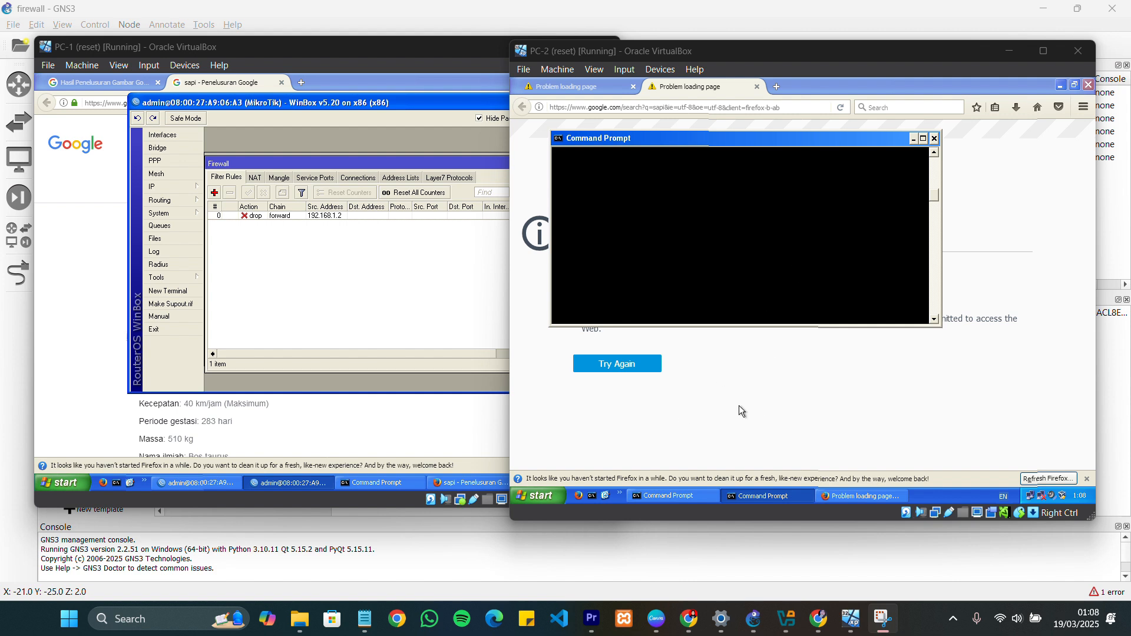
pyautogui.click(759, 498)
pyautogui.click(759, 500)
pyautogui.click(759, 500)
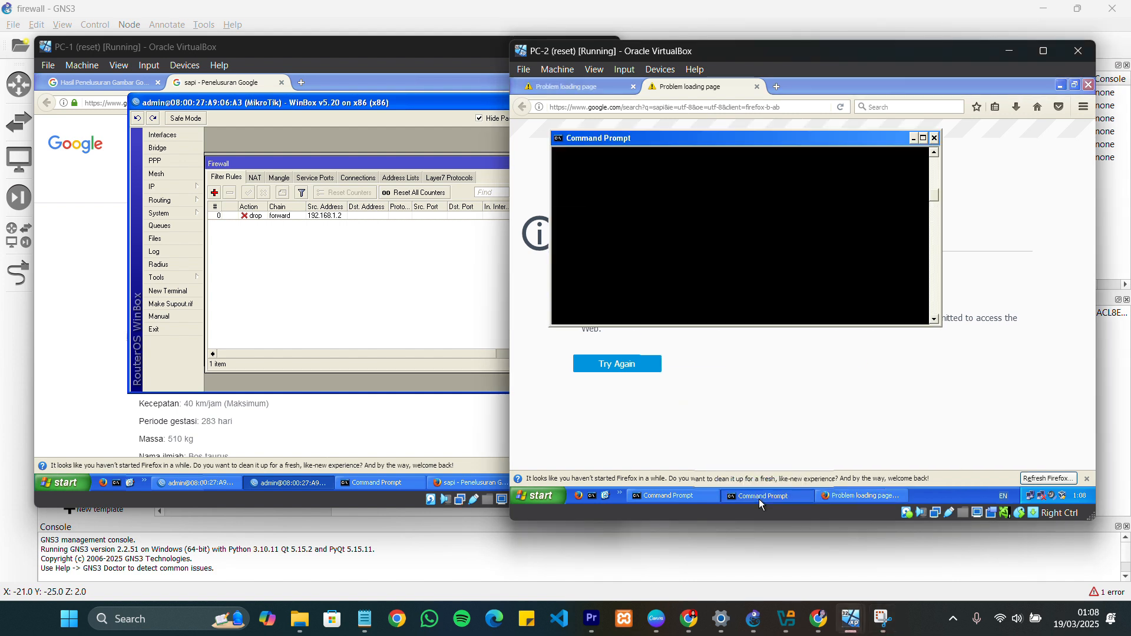
pyautogui.press('Return')
pyautogui.press('Return')
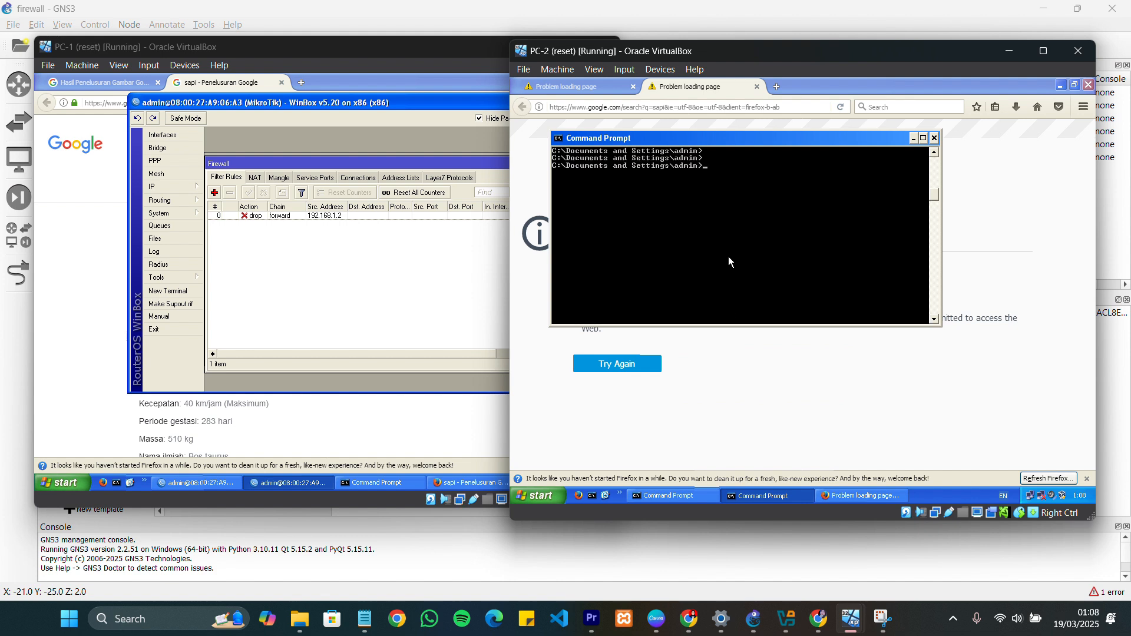
pyautogui.write('ping 192.168.1.254')
pyautogui.press('Return')
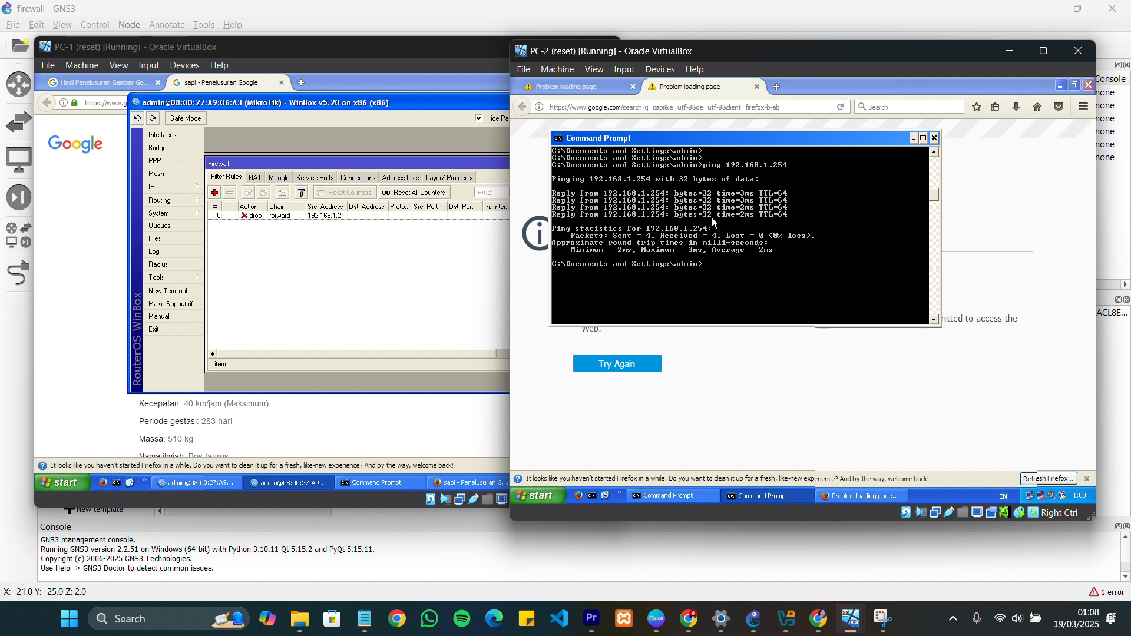
# Start a new firewall filter rule in PC-1's WinBox with chain input and source address 192.168.1.2
pyautogui.click(402, 271)
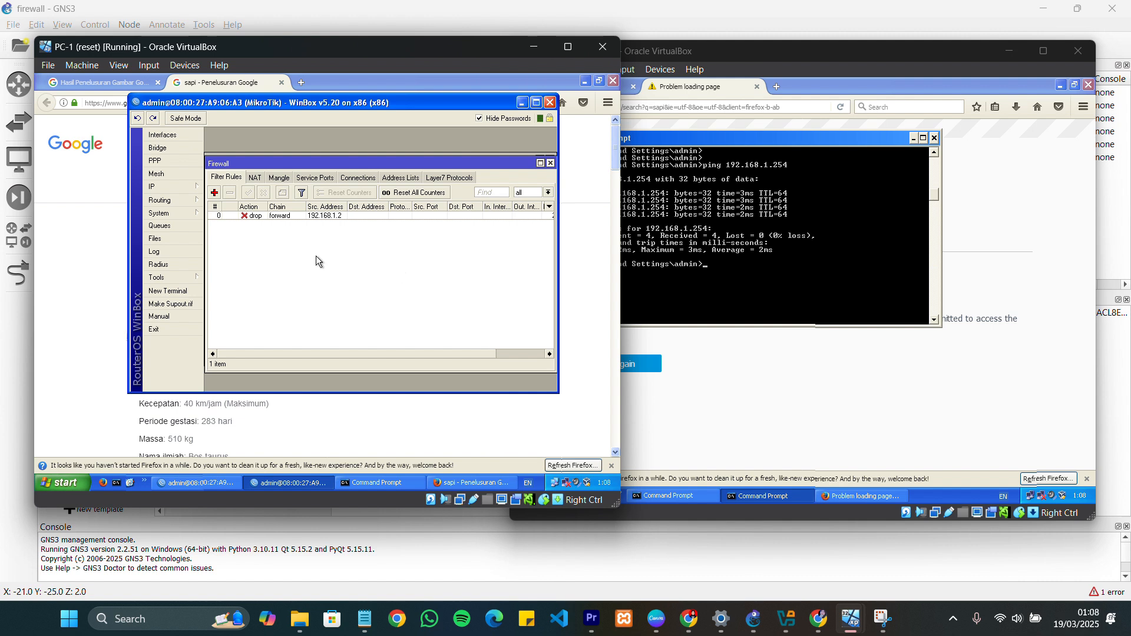
pyautogui.click(214, 193)
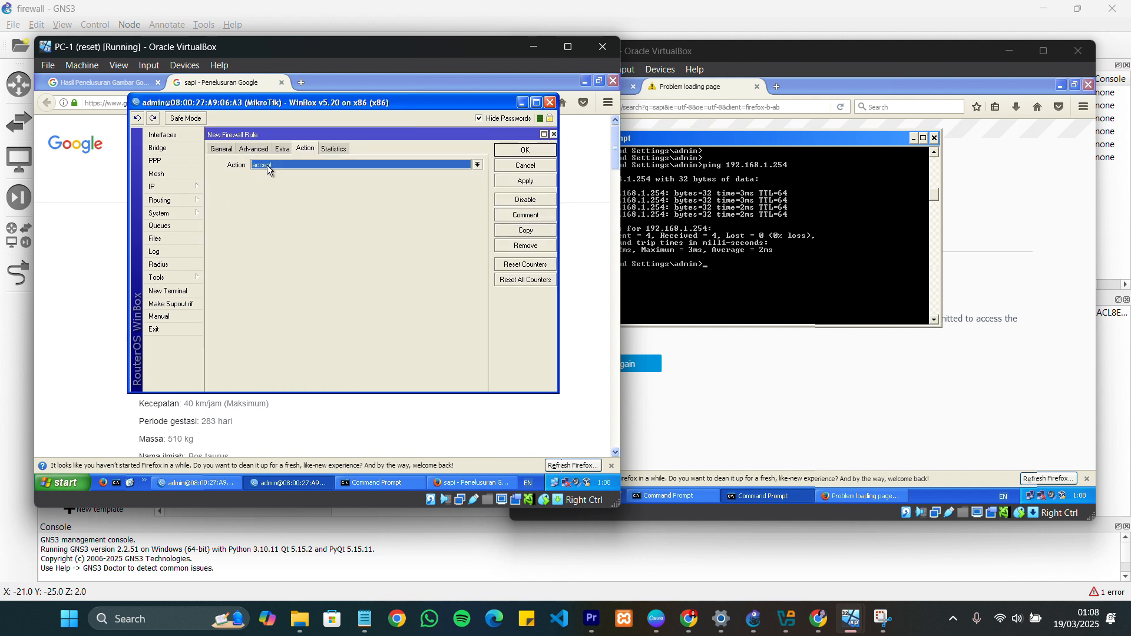
pyautogui.click(221, 149)
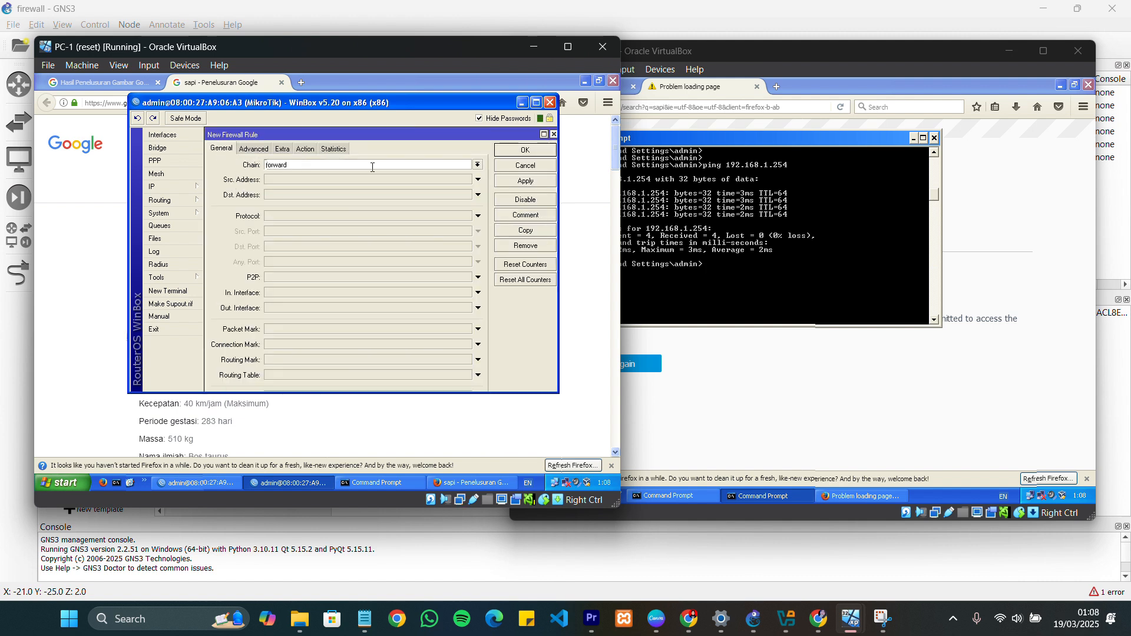
pyautogui.click(478, 165)
pyautogui.click(300, 182)
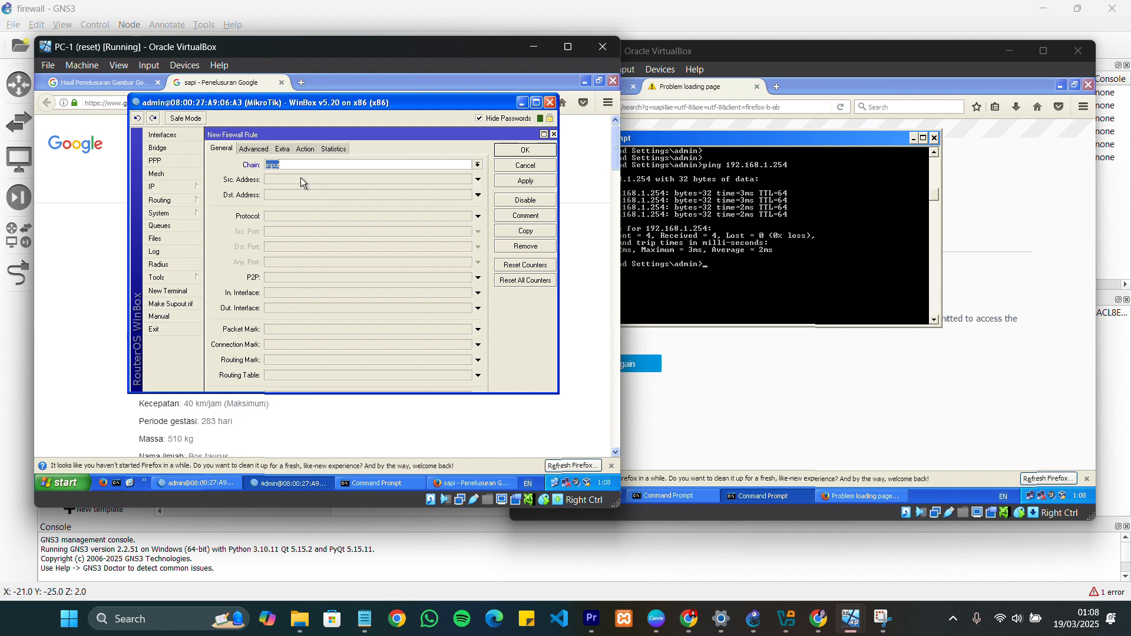
pyautogui.click(281, 179)
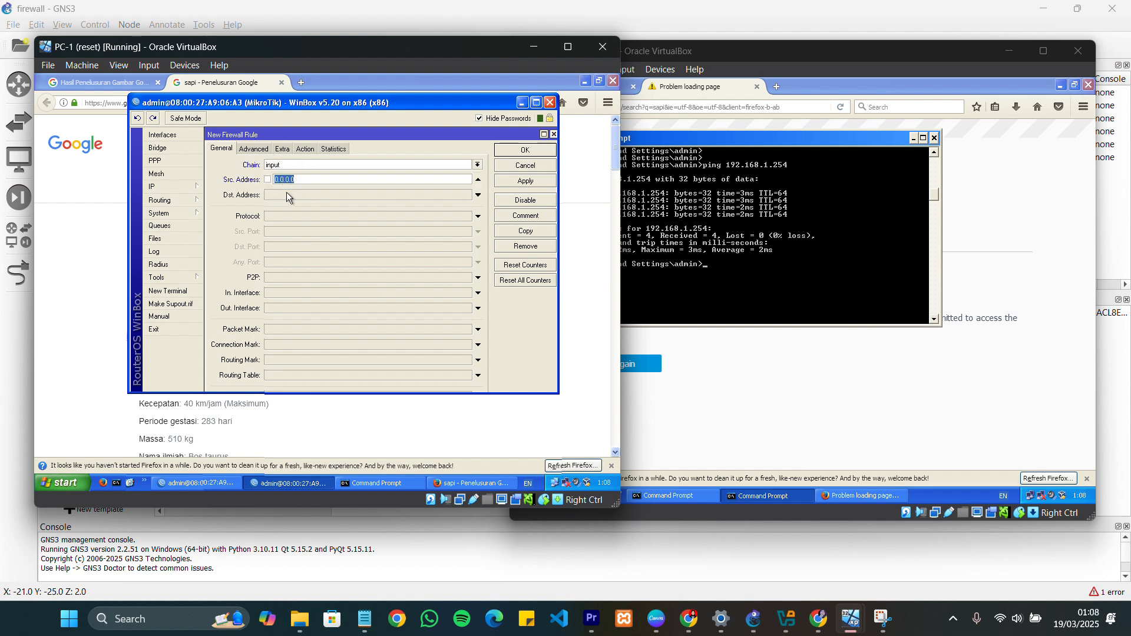
pyautogui.write('192.168.1.2')
# Set the new input rule's protocol to icmp and its action to drop, and save the rule
pyautogui.click(455, 220)
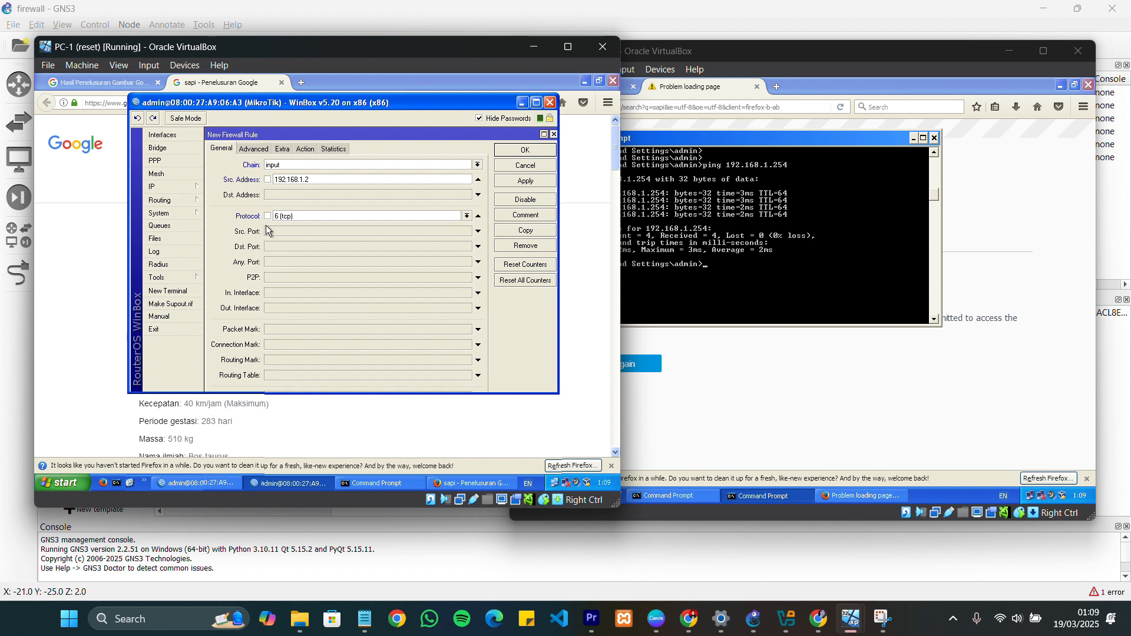
pyautogui.click(468, 216)
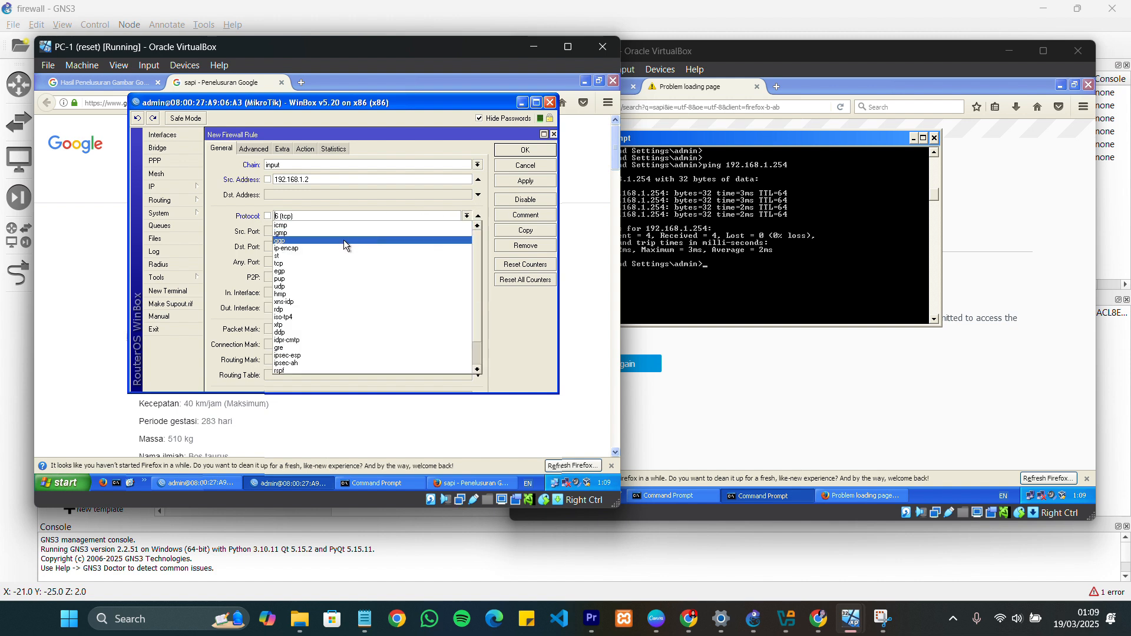
pyautogui.click(298, 226)
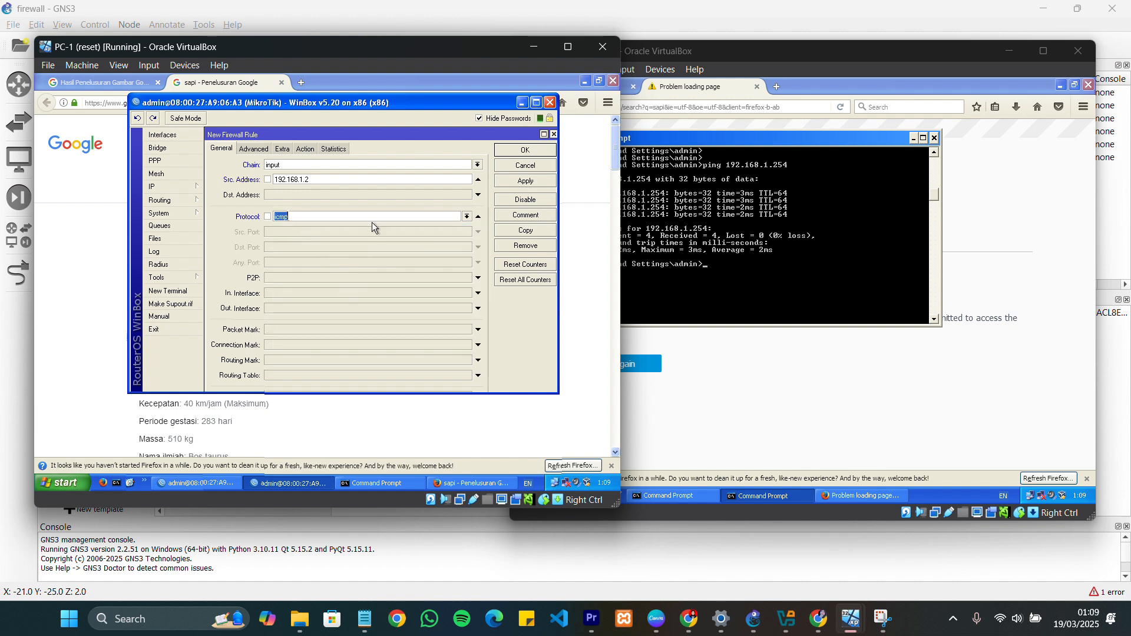
pyautogui.click(299, 150)
pyautogui.click(317, 165)
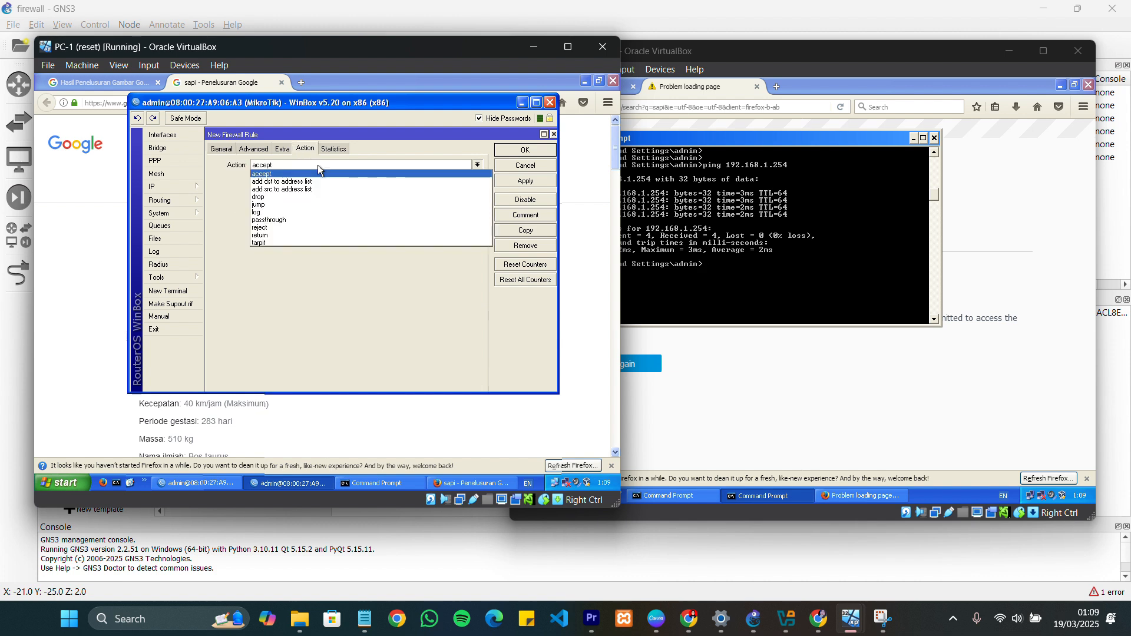
pyautogui.click(292, 200)
pyautogui.click(522, 150)
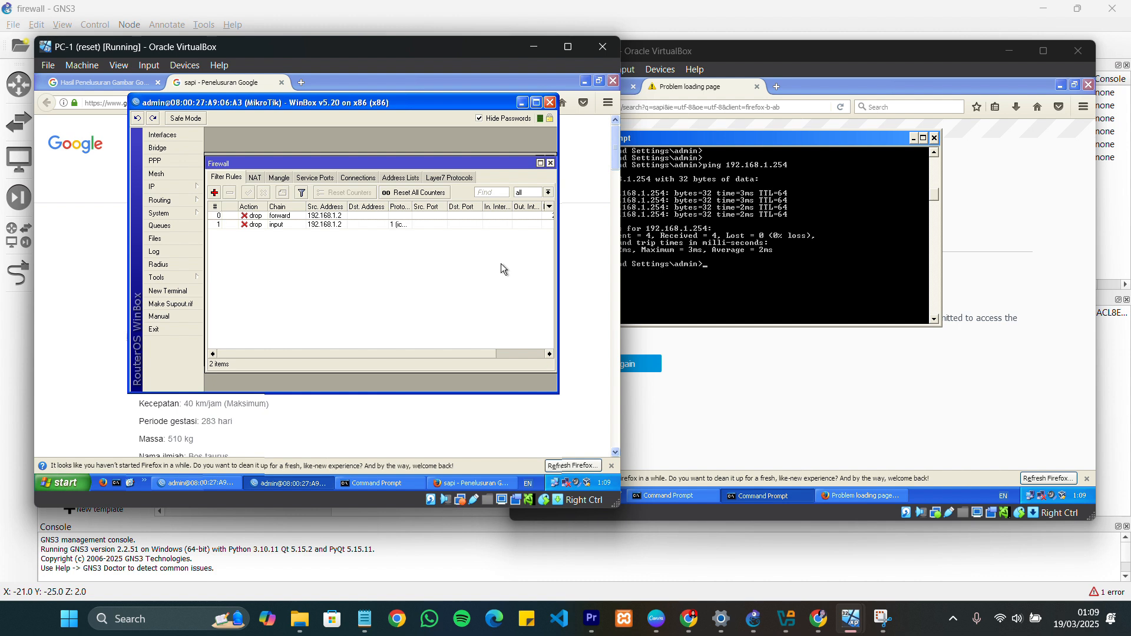
# Repeat the ping to 192.168.1.254 from PC-2 to test the ICMP drop rule
pyautogui.click(836, 287)
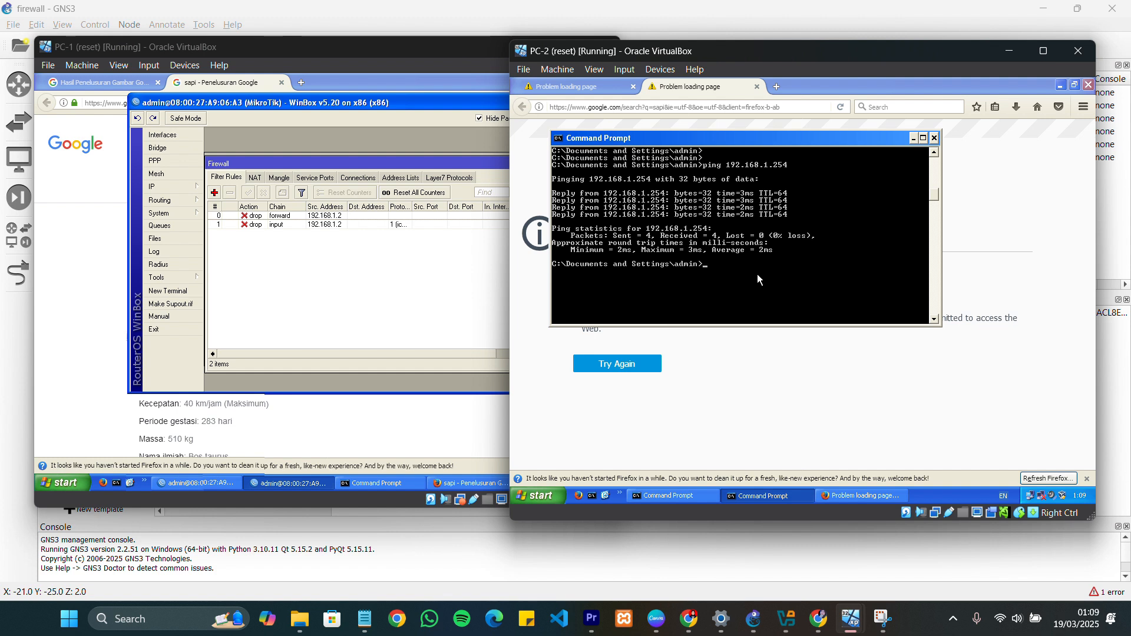
pyautogui.press('Up')
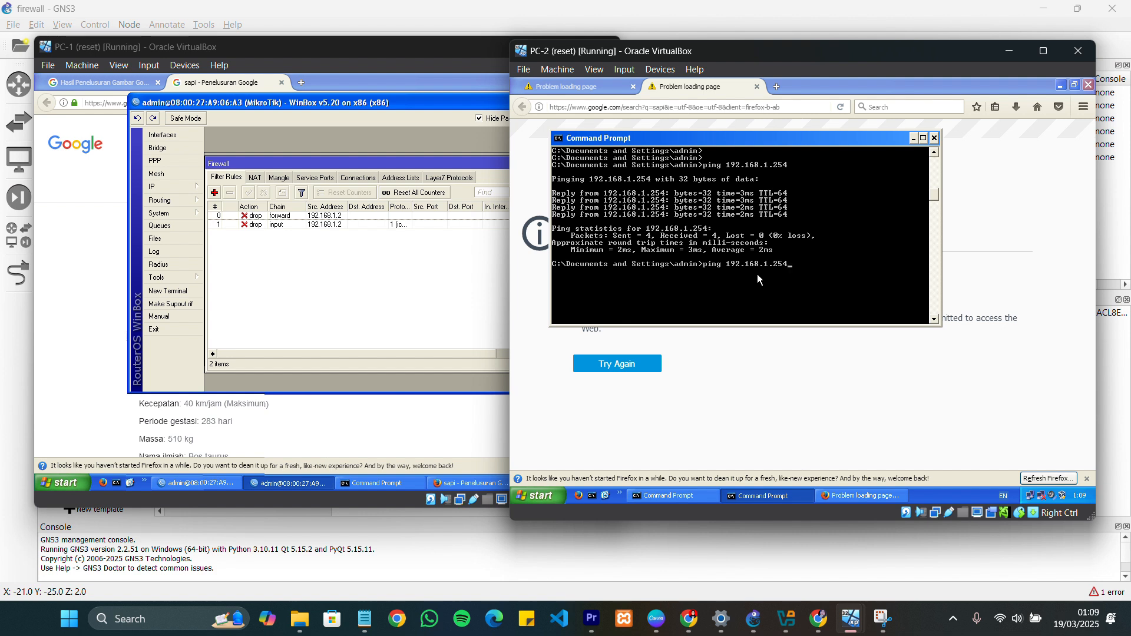
pyautogui.press('Return')
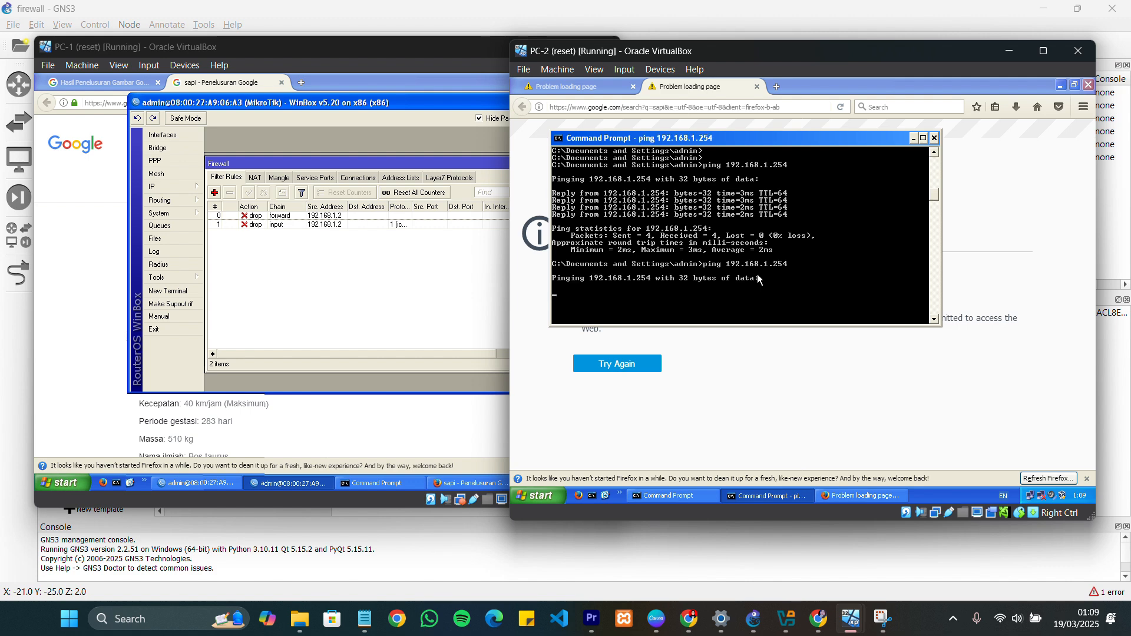
# Open the router's web interface at 192.168.1.254 in a new Firefox tab on PC-2
pyautogui.click(1009, 200)
pyautogui.click(778, 86)
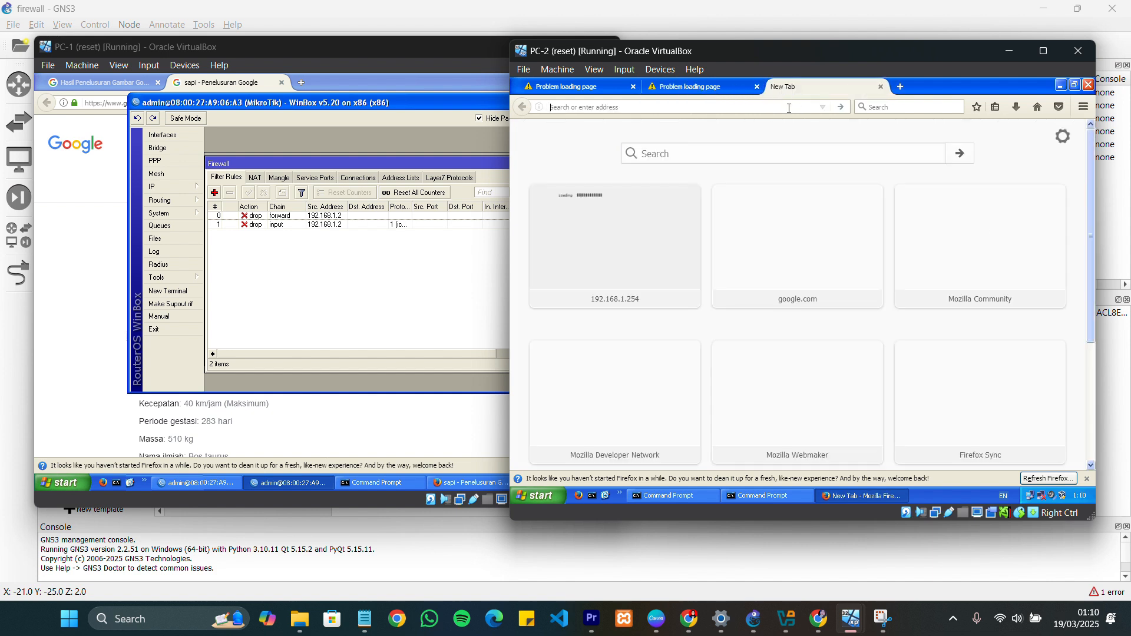
pyautogui.write('192')
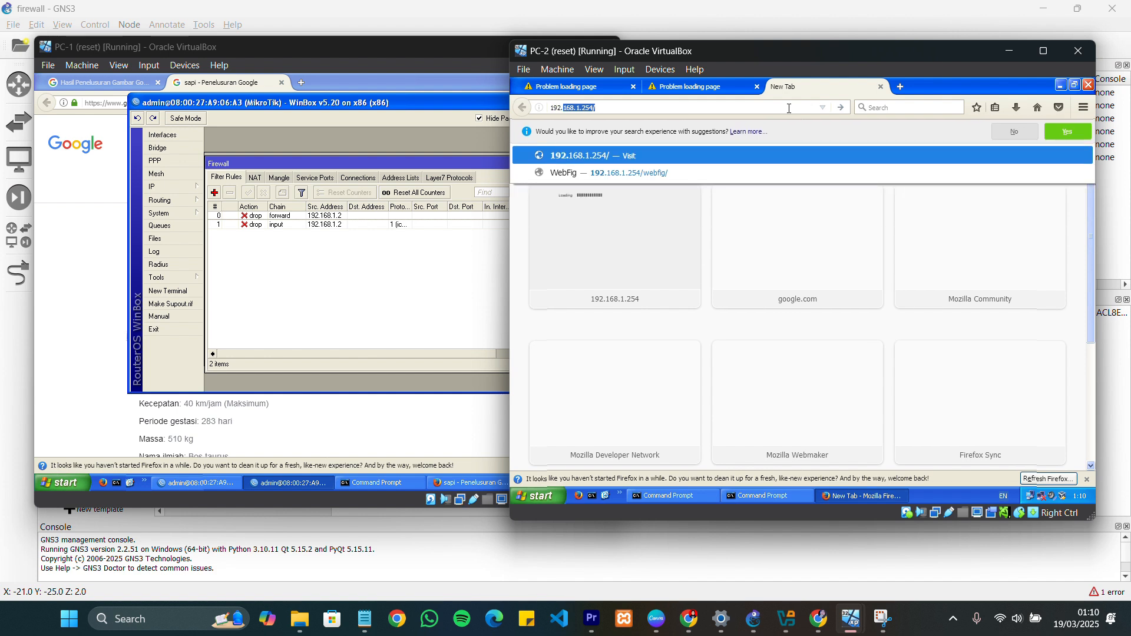
pyautogui.write('.168.1.')
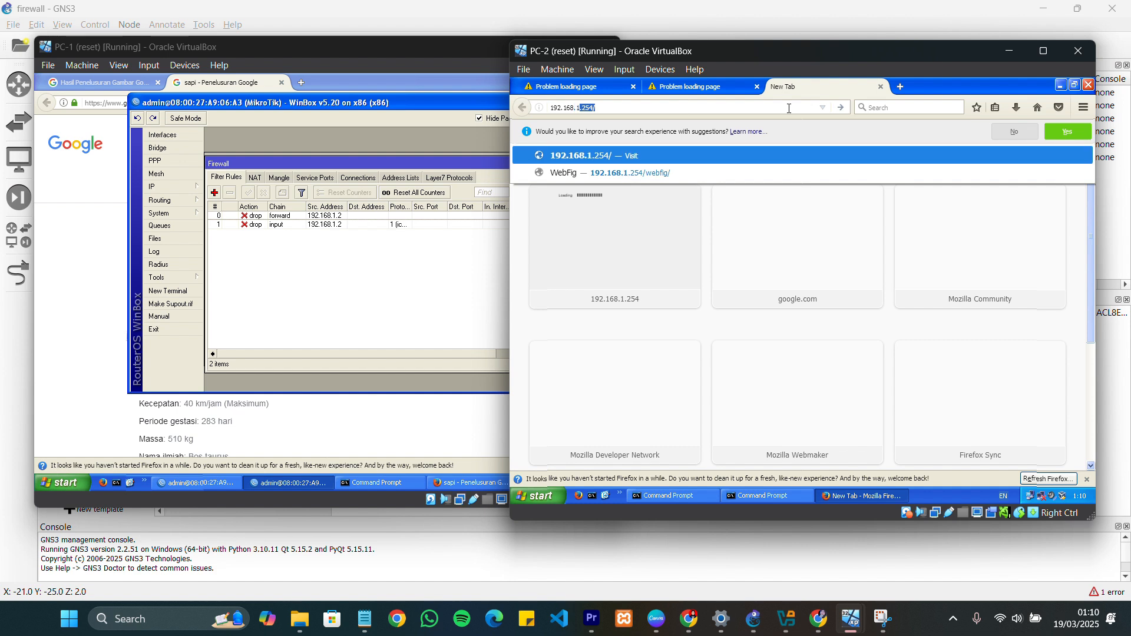
pyautogui.write('254')
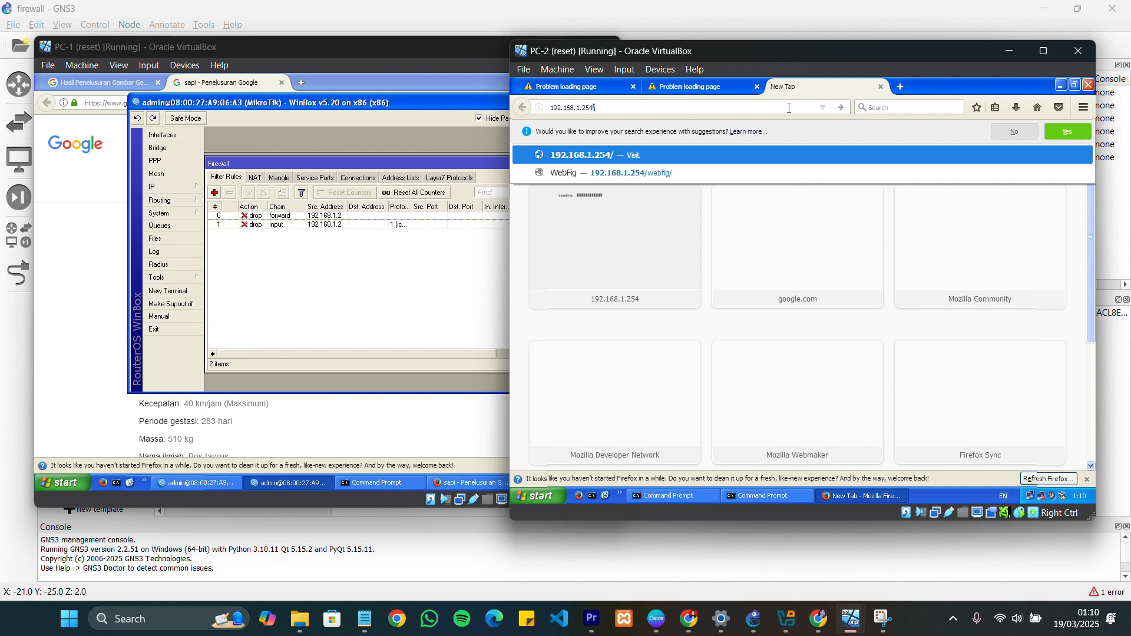
pyautogui.press('Return')
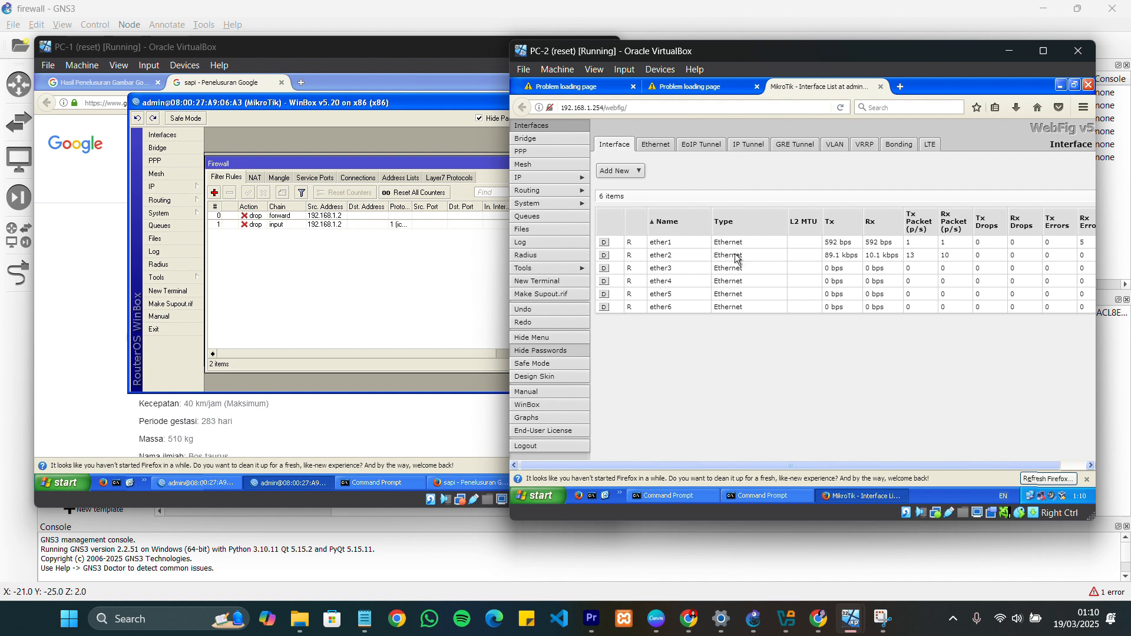
# Add and save another filter rule in PC-1's WinBox with chain input and source address 192.168.1.2
pyautogui.click(433, 279)
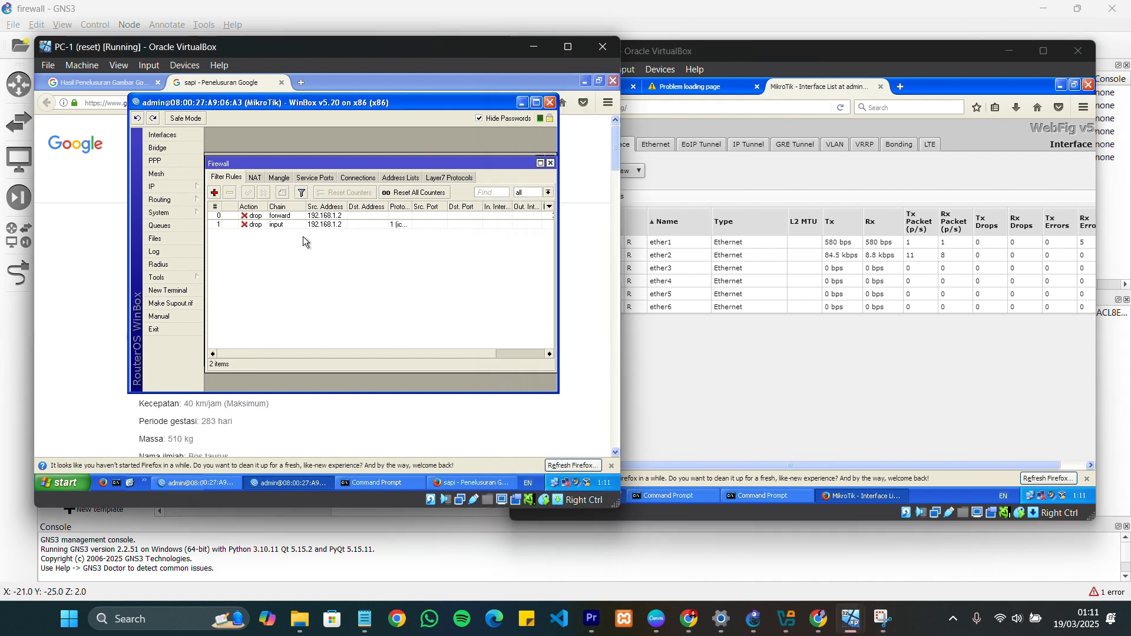
pyautogui.click(215, 195)
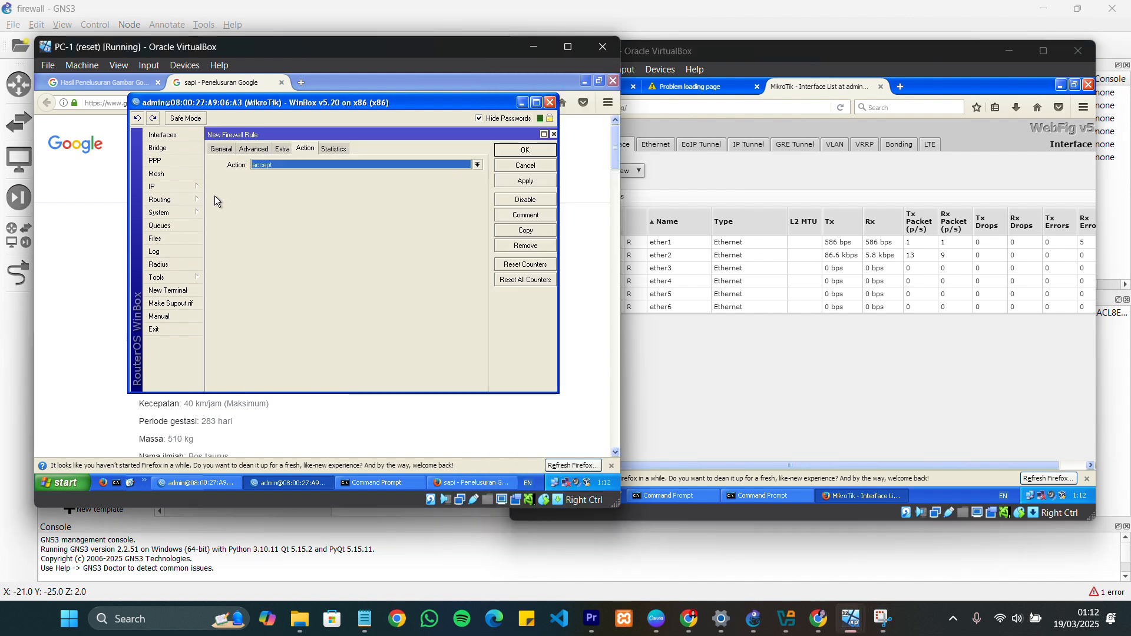
pyautogui.click(221, 149)
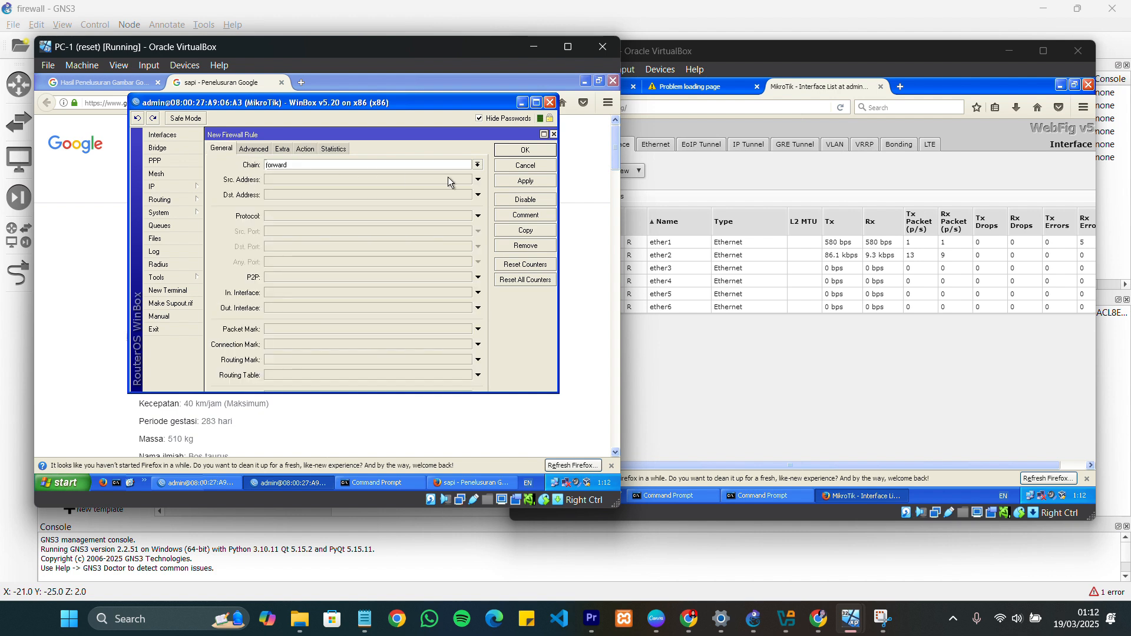
pyautogui.click(477, 165)
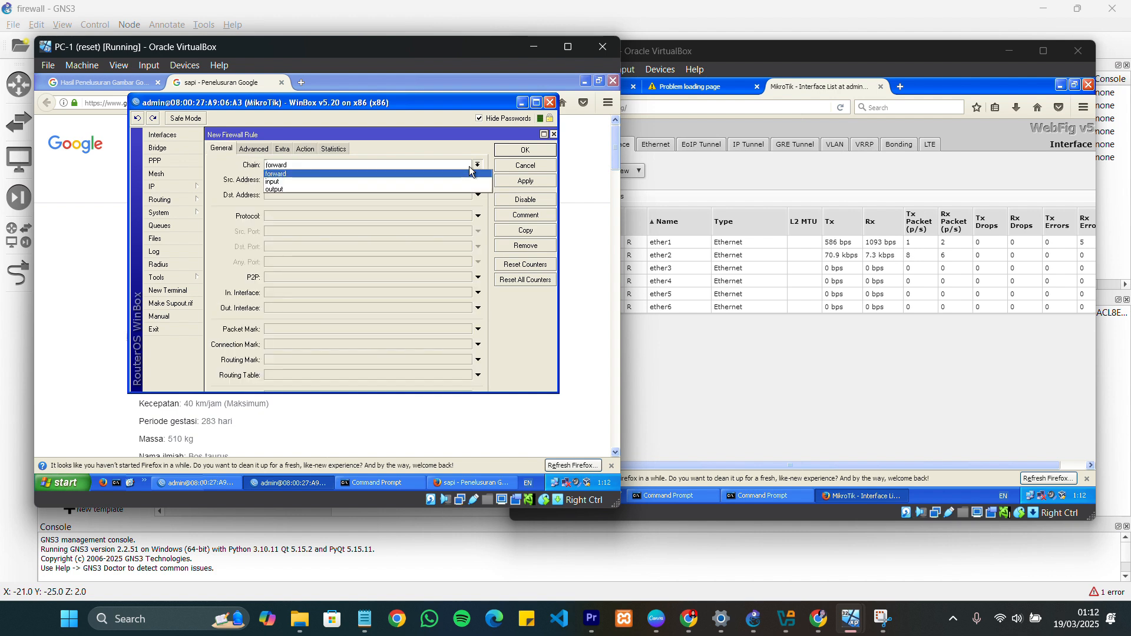
pyautogui.click(285, 181)
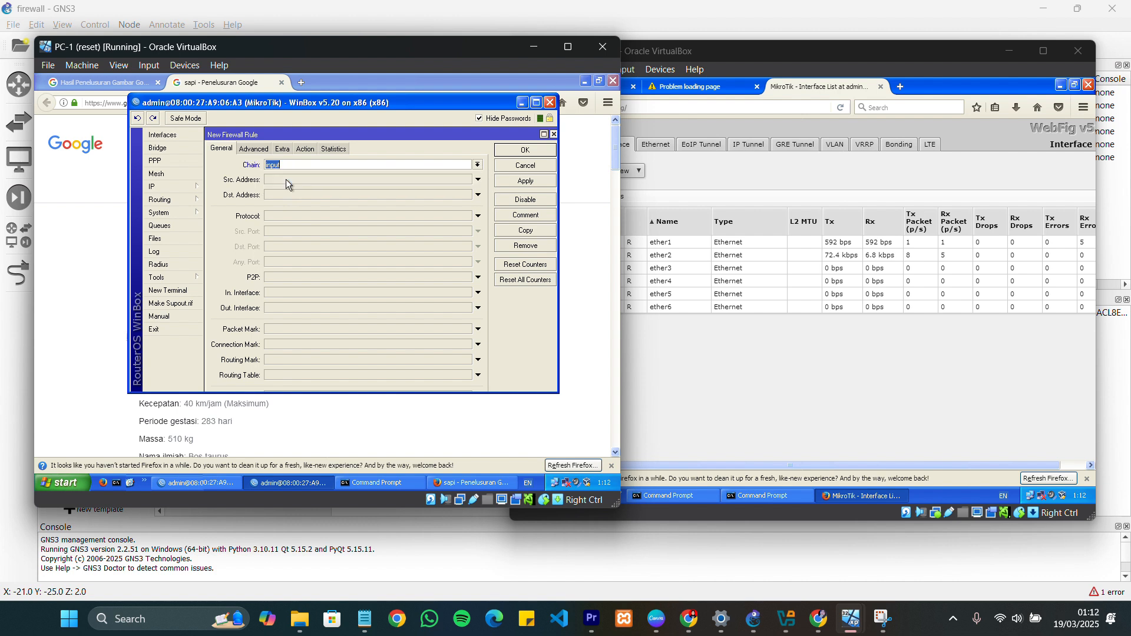
pyautogui.click(285, 179)
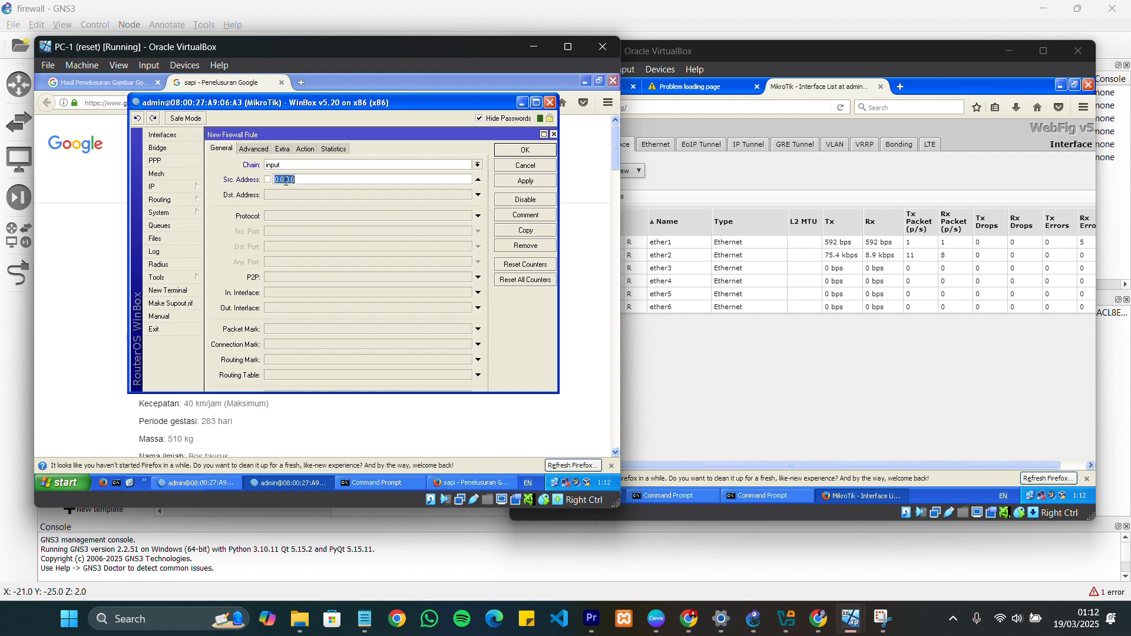
pyautogui.write('192.168.1.2')
pyautogui.press('Return')
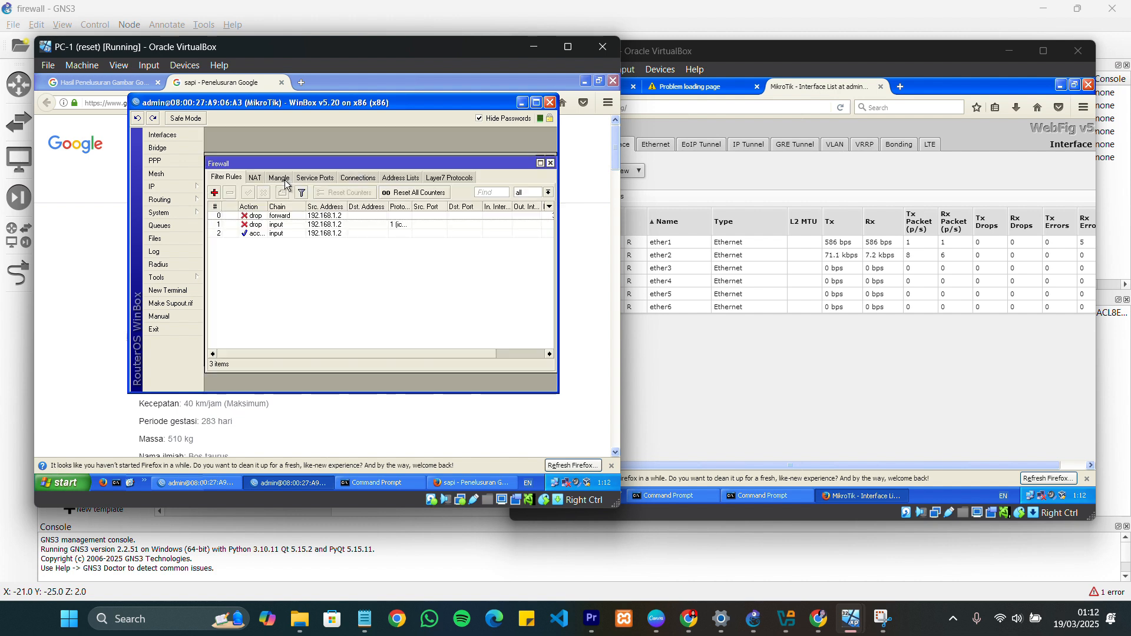
# Reopen the newest input rule for source 192.168.1.2 and set its protocol to tcp with destination port 80
pyautogui.doubleClick(268, 234)
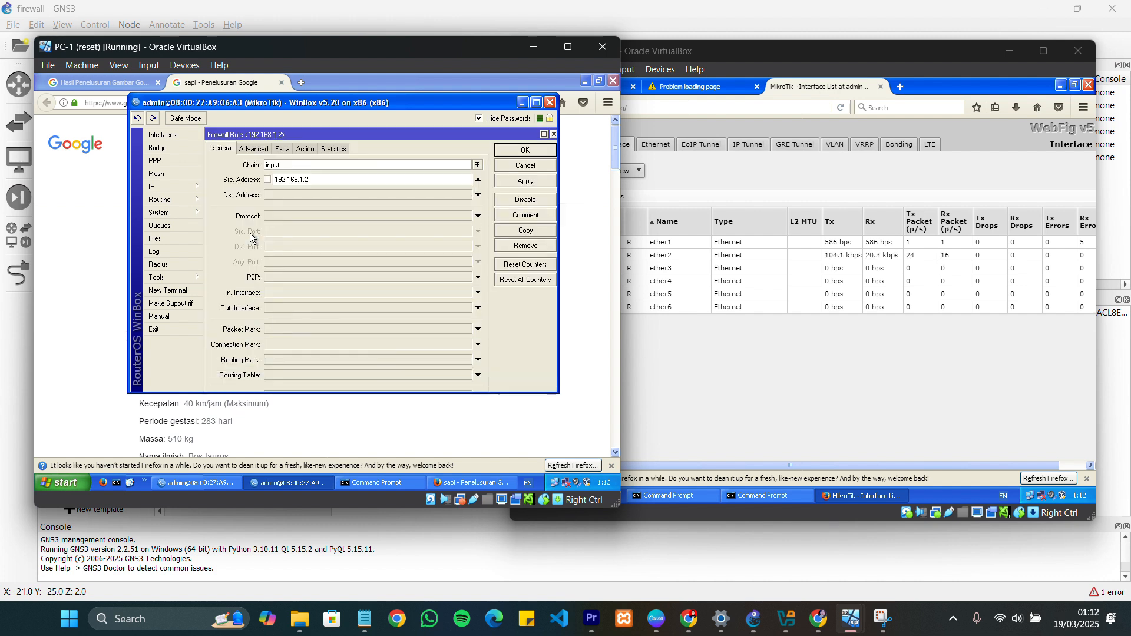
pyautogui.click(326, 179)
pyautogui.click(290, 218)
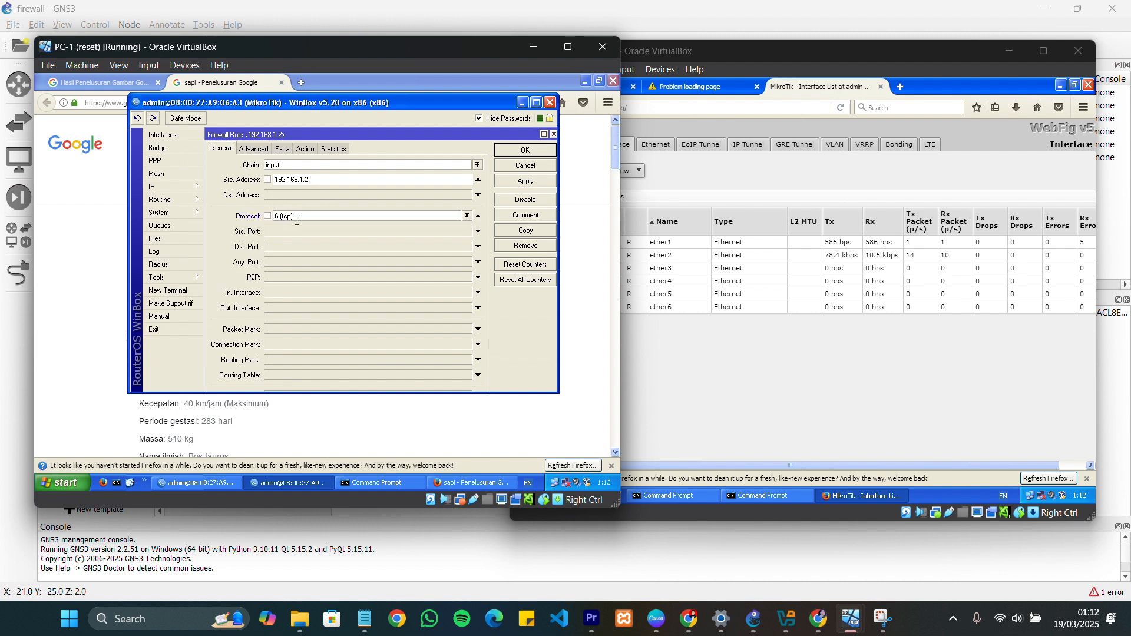
pyautogui.click(466, 215)
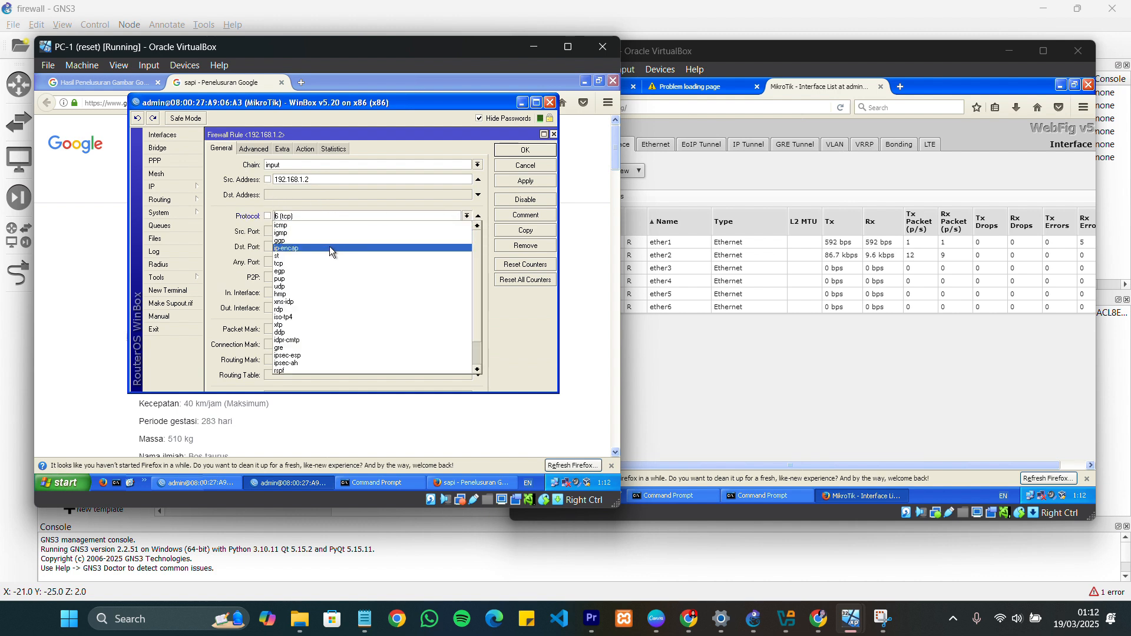
pyautogui.click(313, 263)
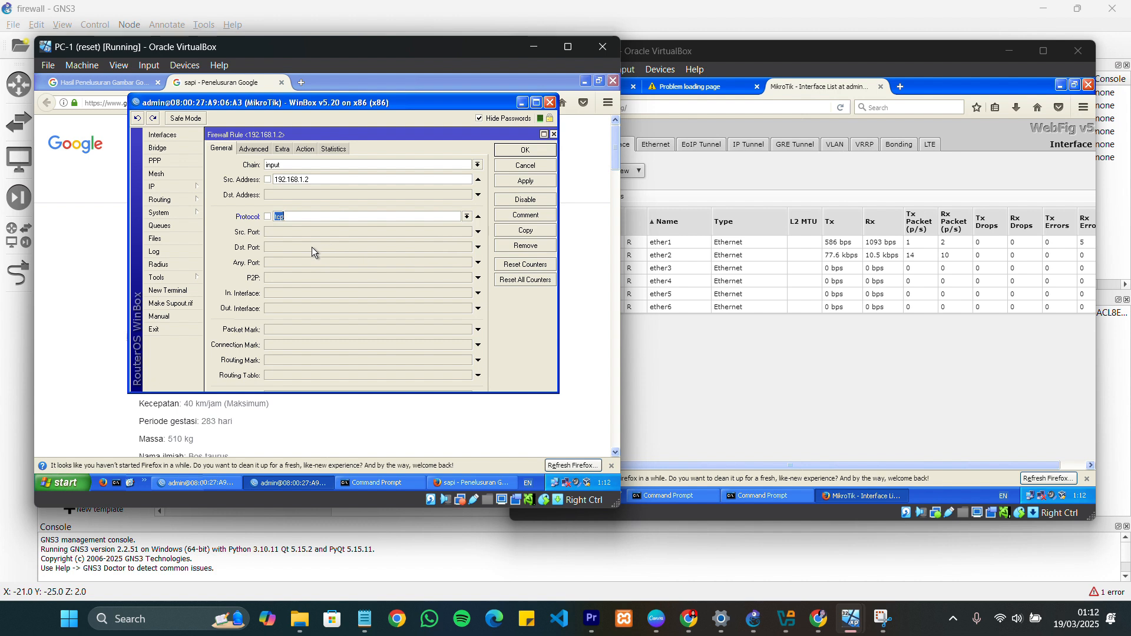
pyautogui.click(299, 246)
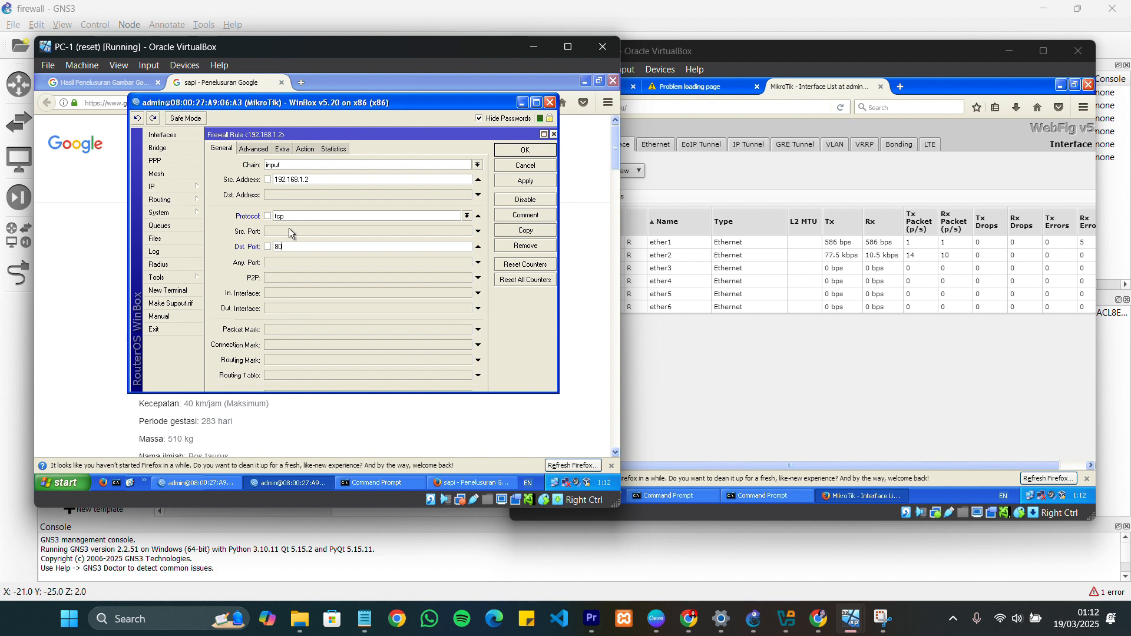
# Set the tcp port 80 rule's action to drop and save the rule
pyautogui.click(305, 151)
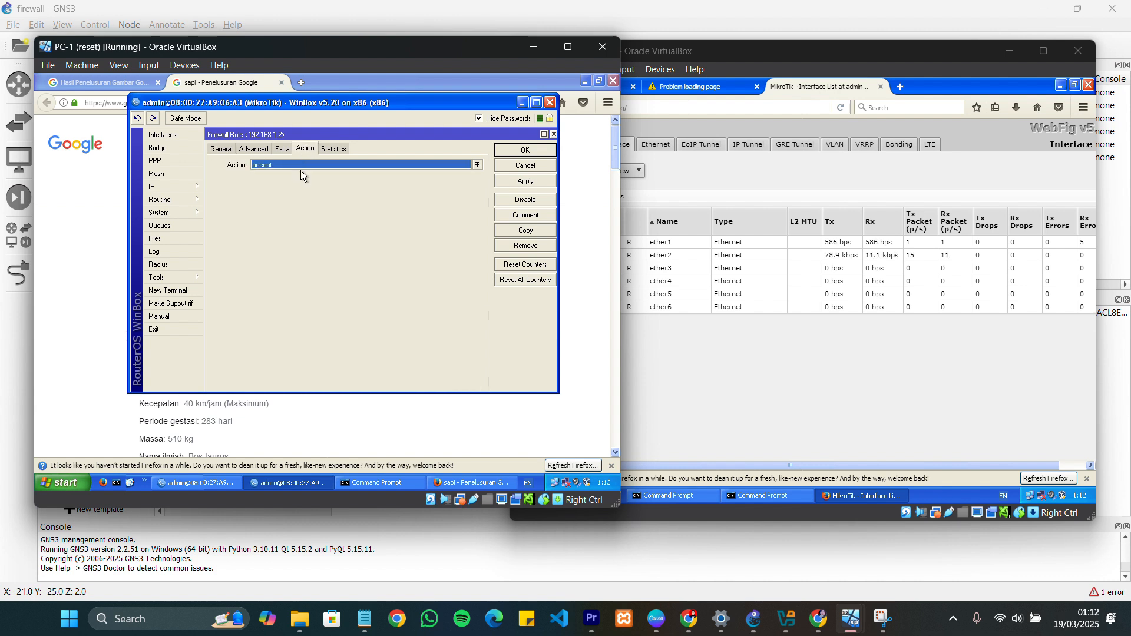
pyautogui.click(300, 171)
pyautogui.click(292, 197)
pyautogui.click(514, 151)
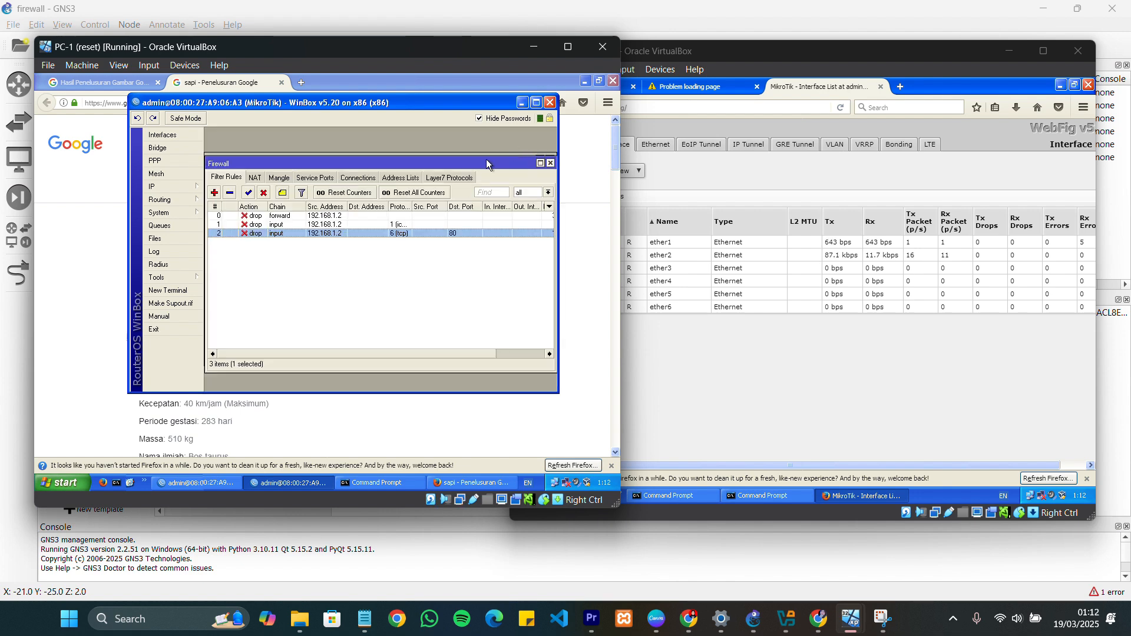
# Reload the router's WebFig page in Firefox on PC-2 to test the port 80 drop rule
pyautogui.click(700, 363)
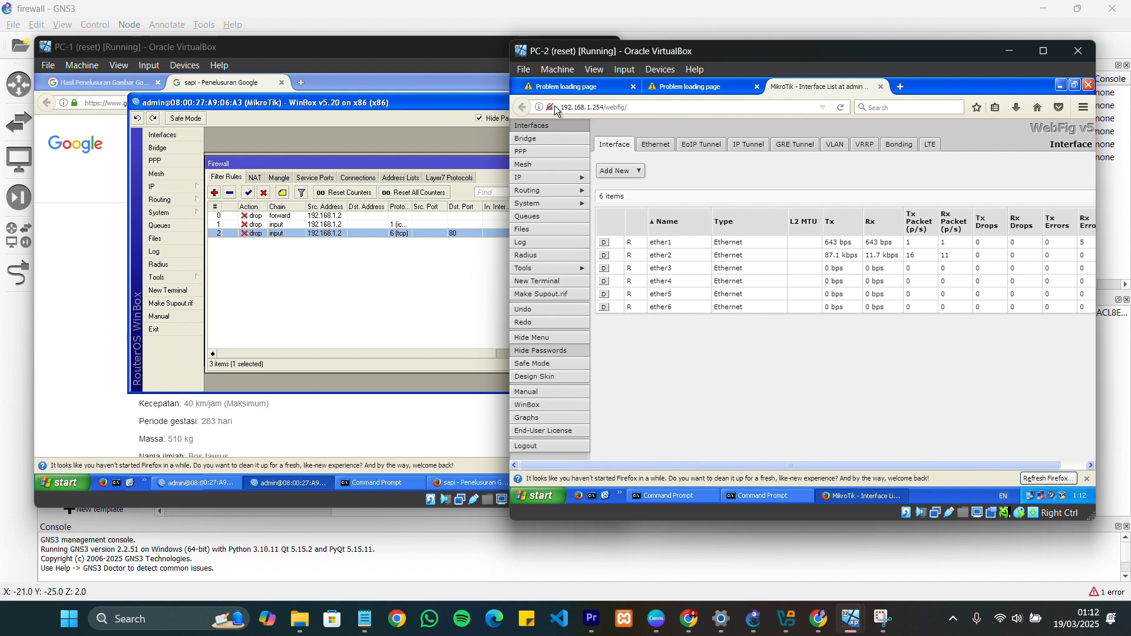
pyautogui.click(775, 110)
pyautogui.press('Return')
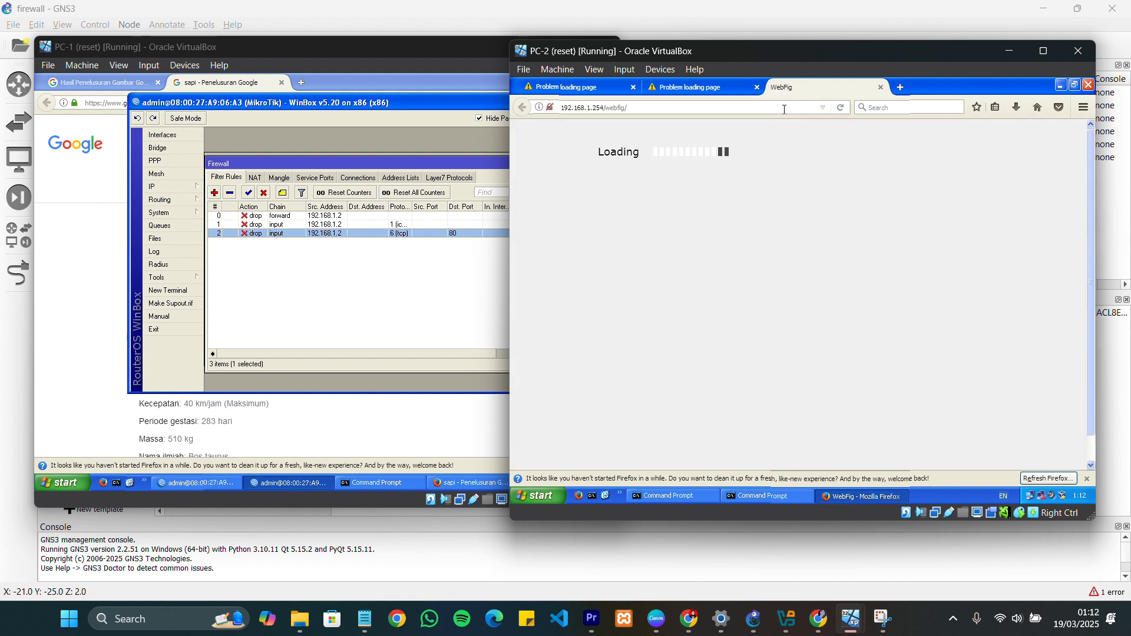
# Request 192.168.1.254 in a new Firefox tab on PC-2 and check the loading of both router tabs
pyautogui.click(899, 87)
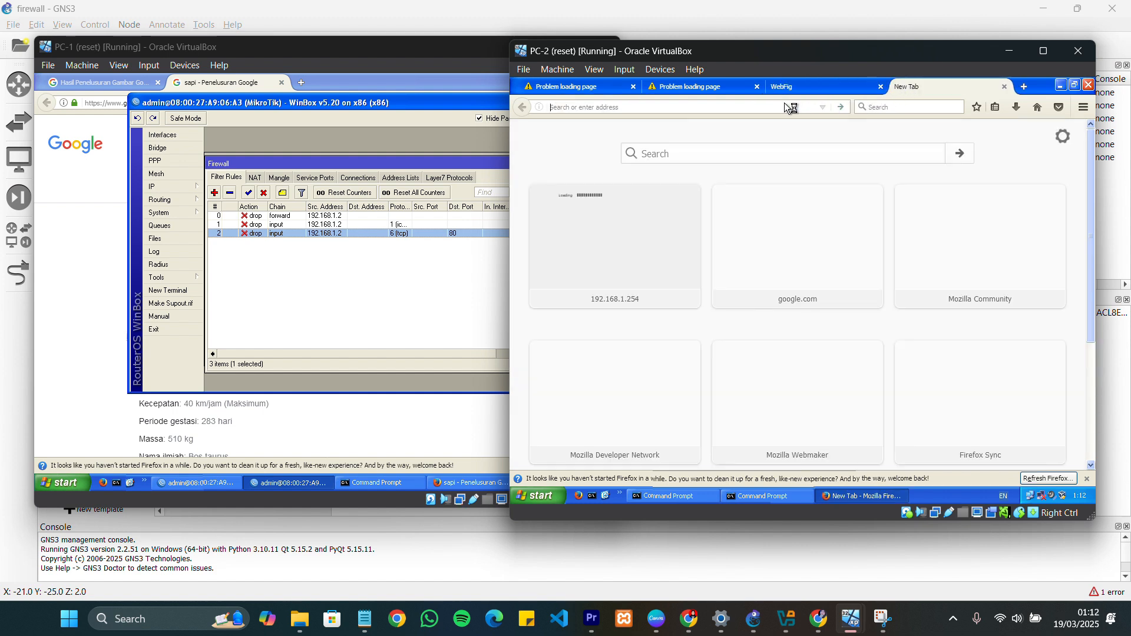
pyautogui.write('192')
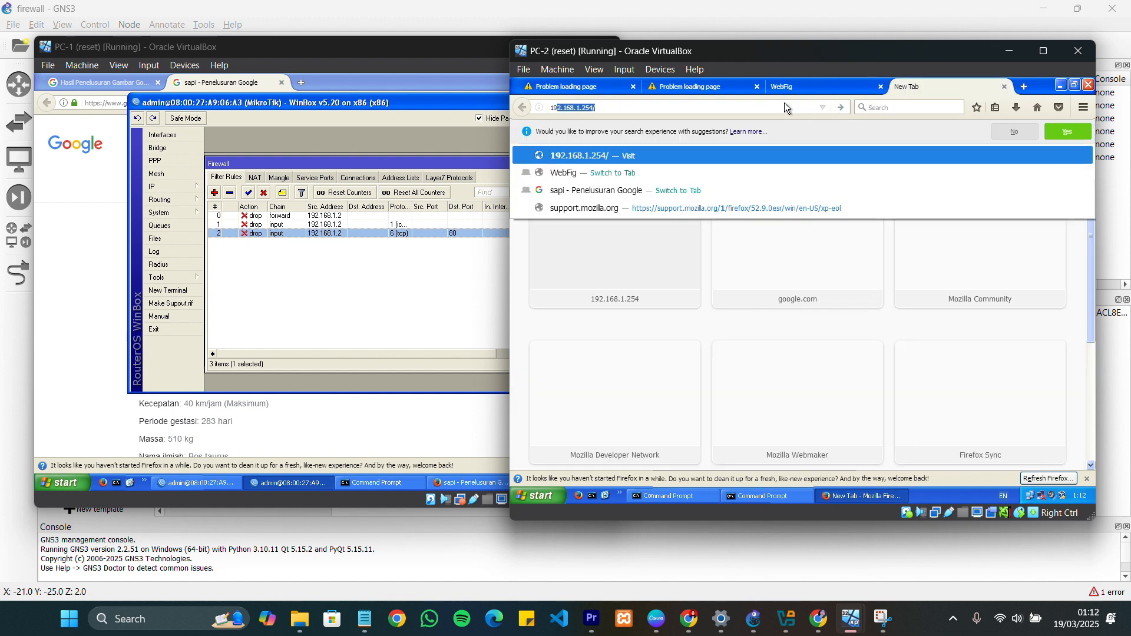
pyautogui.write('.168.')
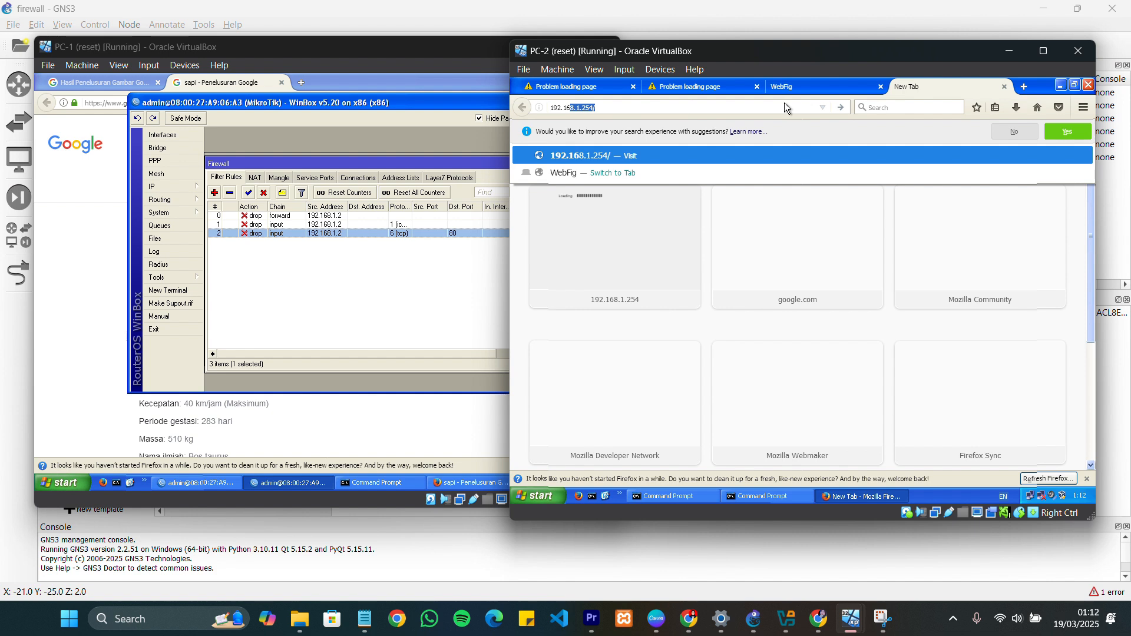
pyautogui.write('1.254')
pyautogui.press('Return')
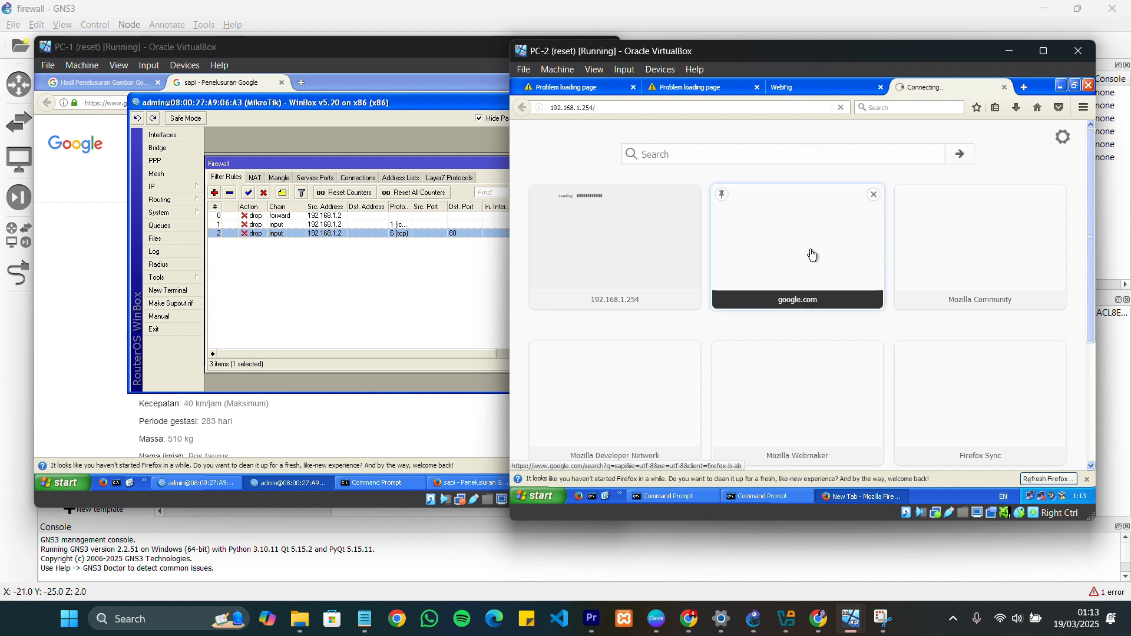
pyautogui.click(829, 93)
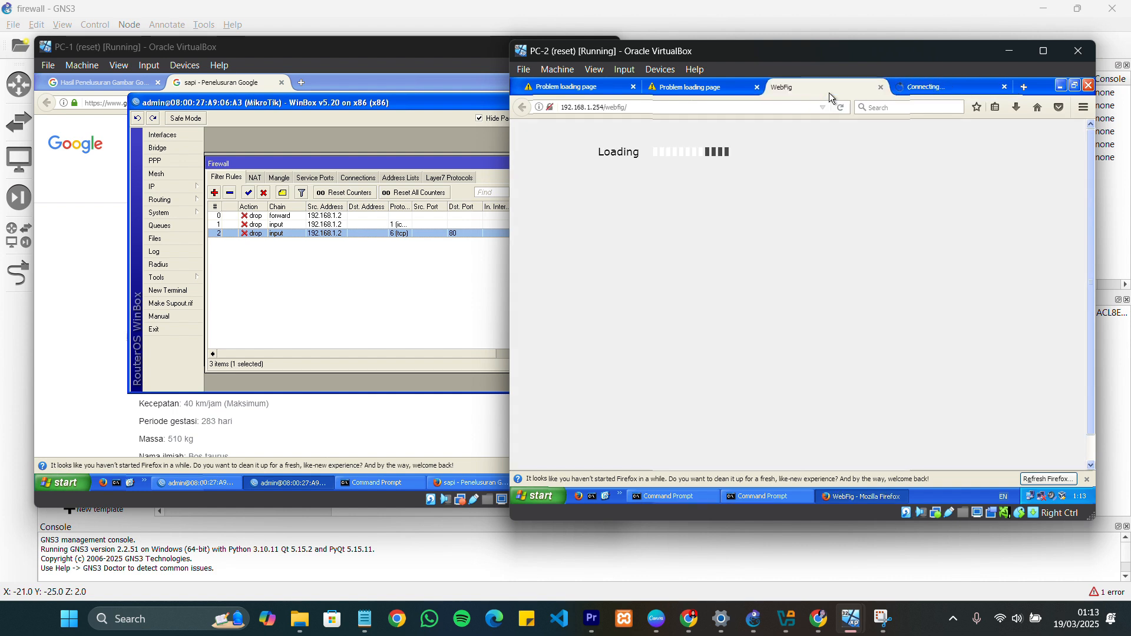
pyautogui.click(911, 88)
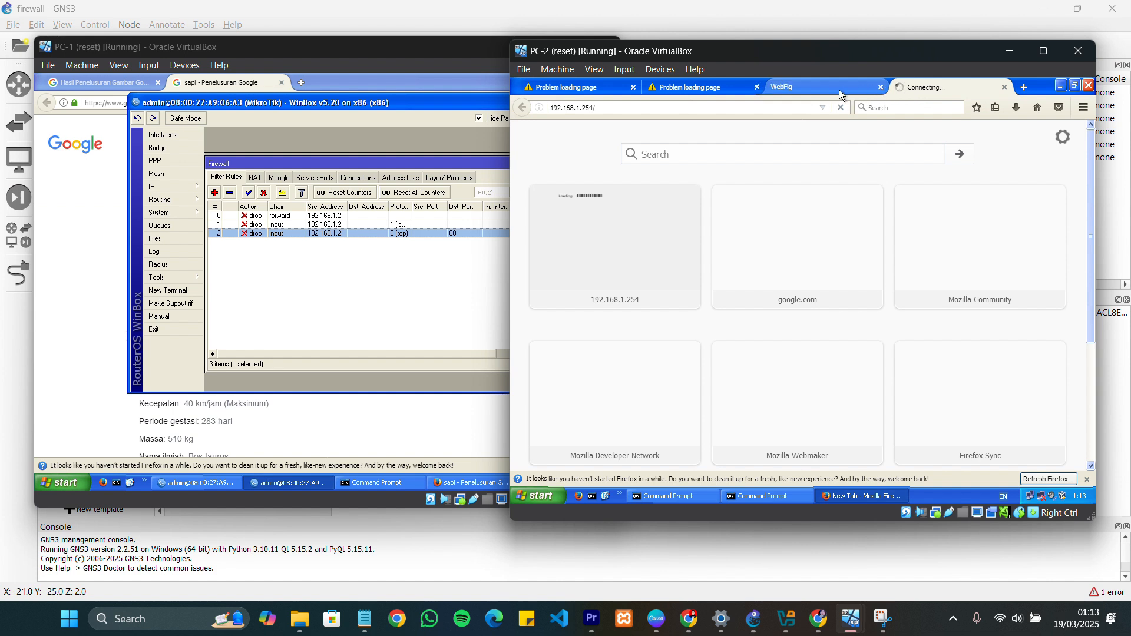
pyautogui.click(843, 89)
pyautogui.click(924, 89)
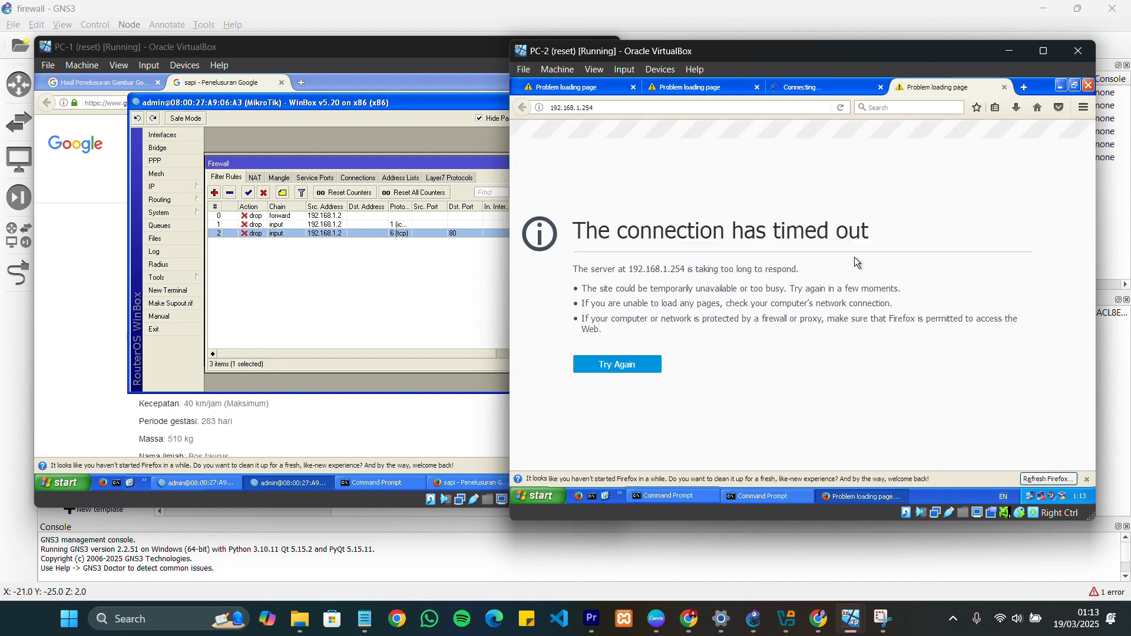